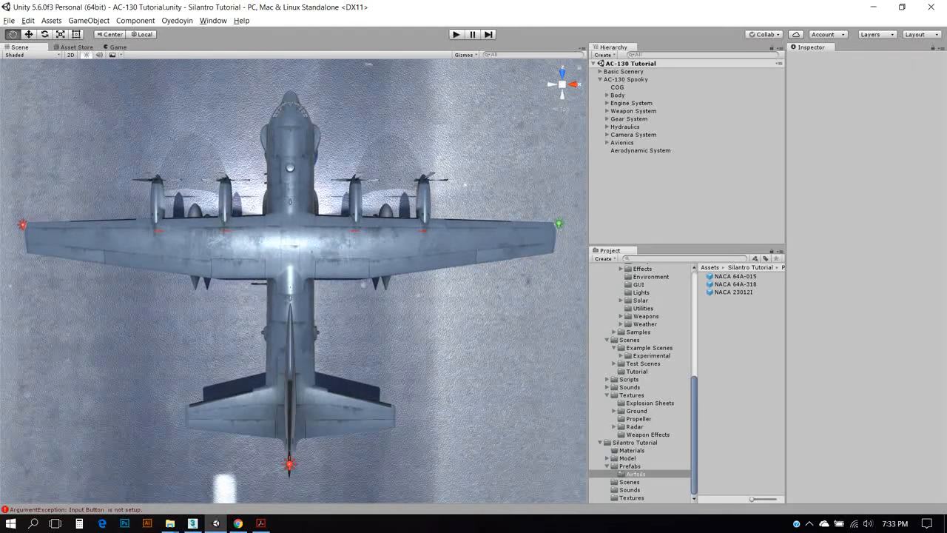
Step: Add a controllable right wing aerofoil structure to the Aerodynamic System object
key("w")
left_click(641, 151)
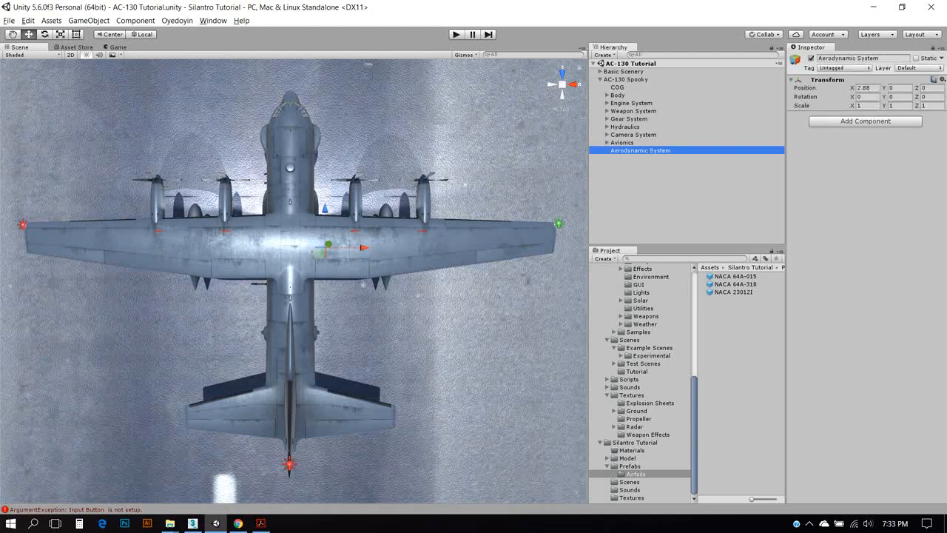
left_click(177, 19)
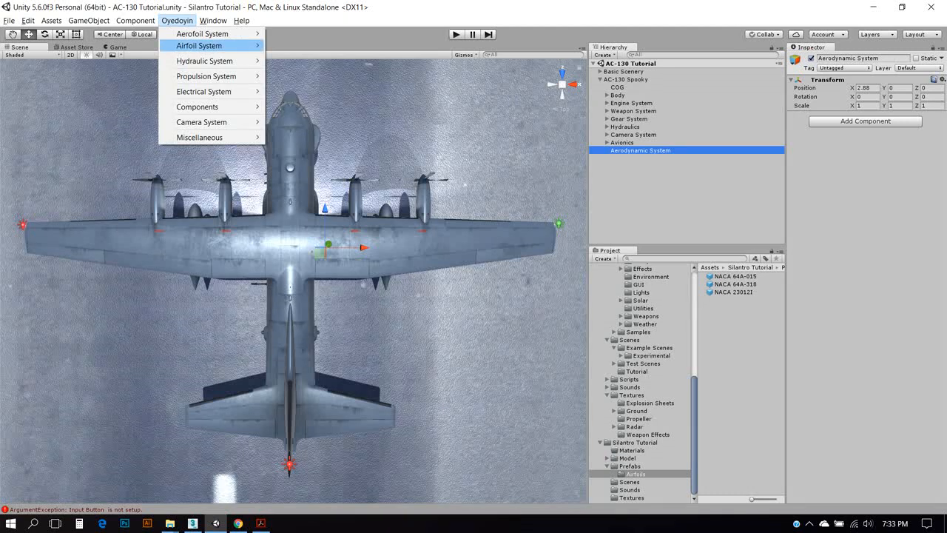
mouse_move(202, 33)
mouse_move(296, 33)
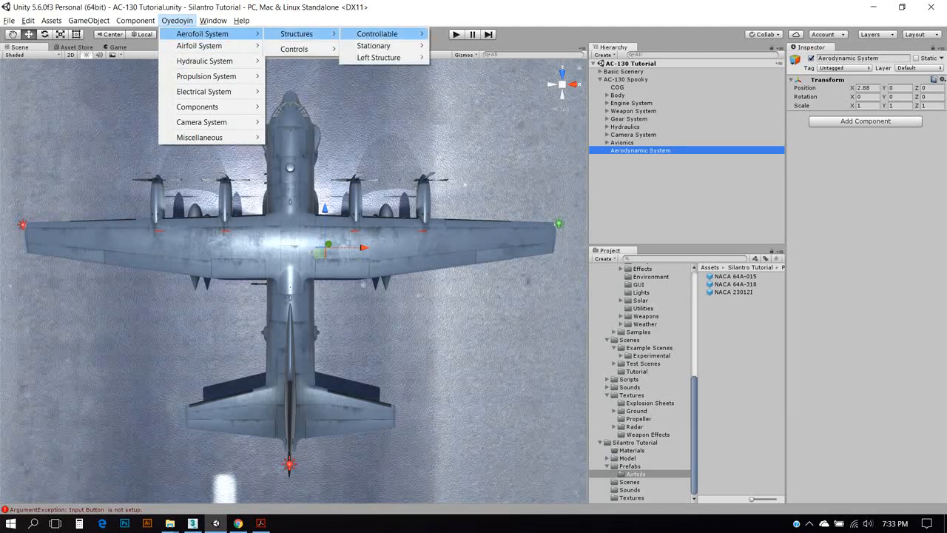
mouse_move(377, 33)
left_click(452, 33)
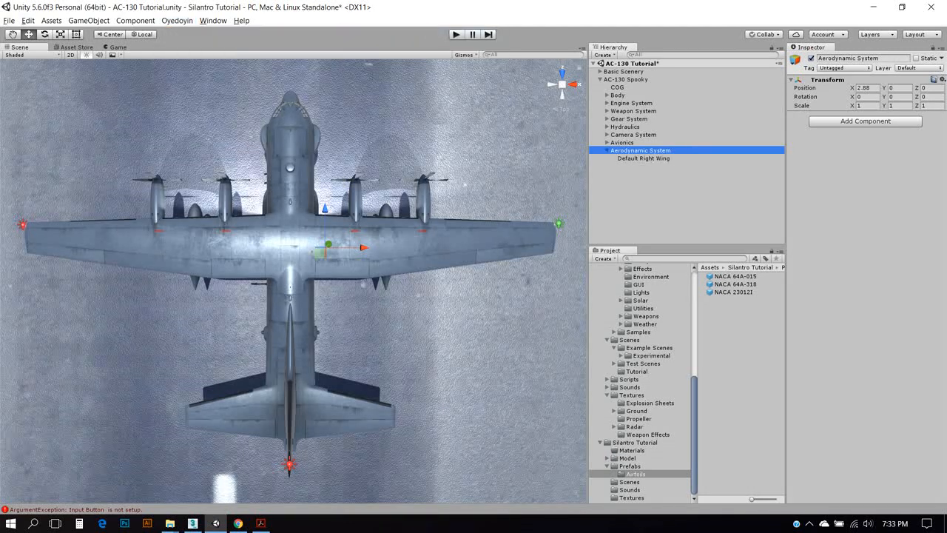
Step: Rename the new wing object under Aerodynamic System as Main Right Wing
left_click(643, 158)
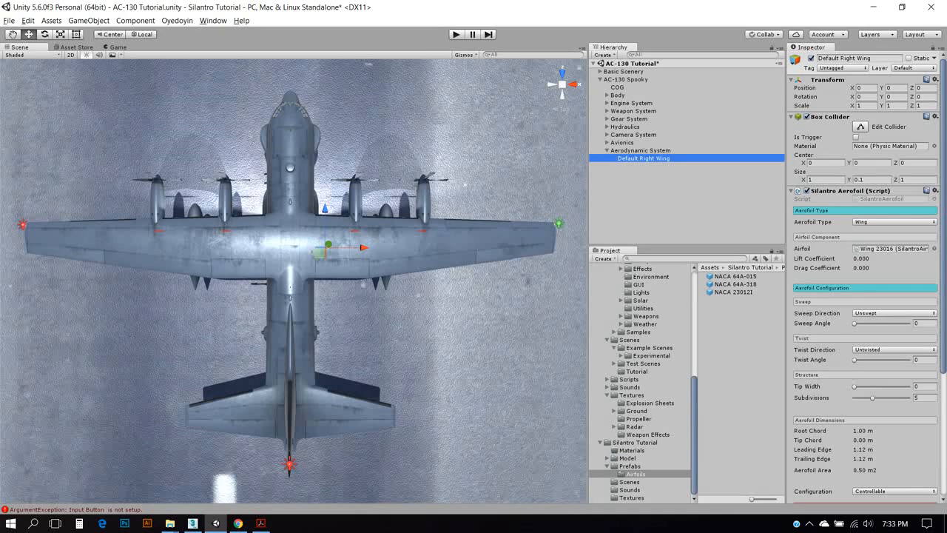
left_click(678, 199)
left_click(645, 158)
key("F2")
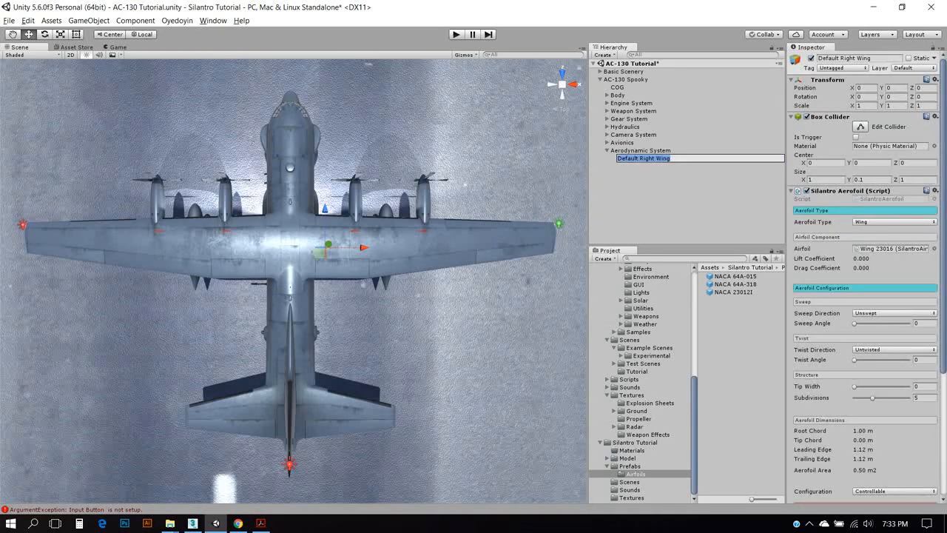
type("Inner")
key("BackSpace")
key("BackSpace")
key("BackSpace")
key("BackSpace")
key("BackSpace")
type("Main Right Wing")
key("Return")
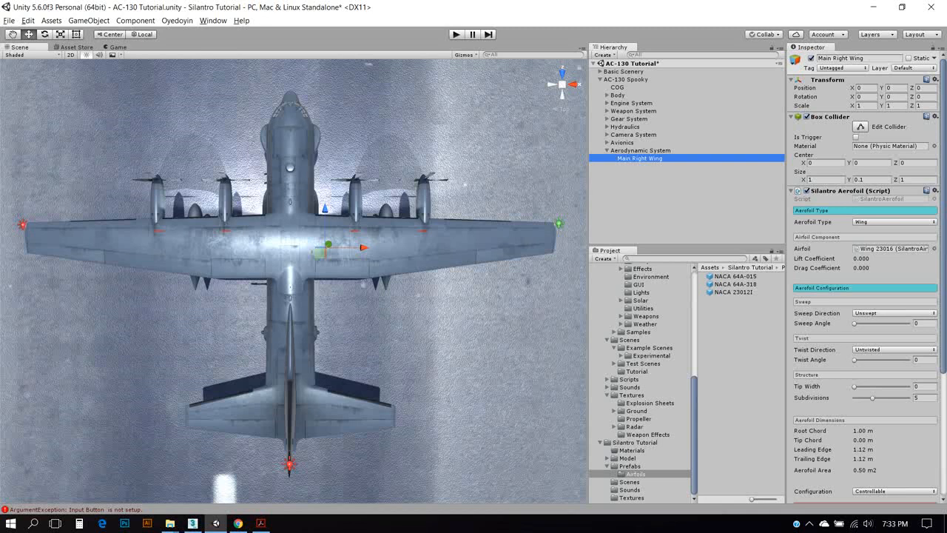
Step: Scale Main Right Wing uniformly to about 5.7 and move it along X to about 1.76, over the aircraft's right wing root
key("f")
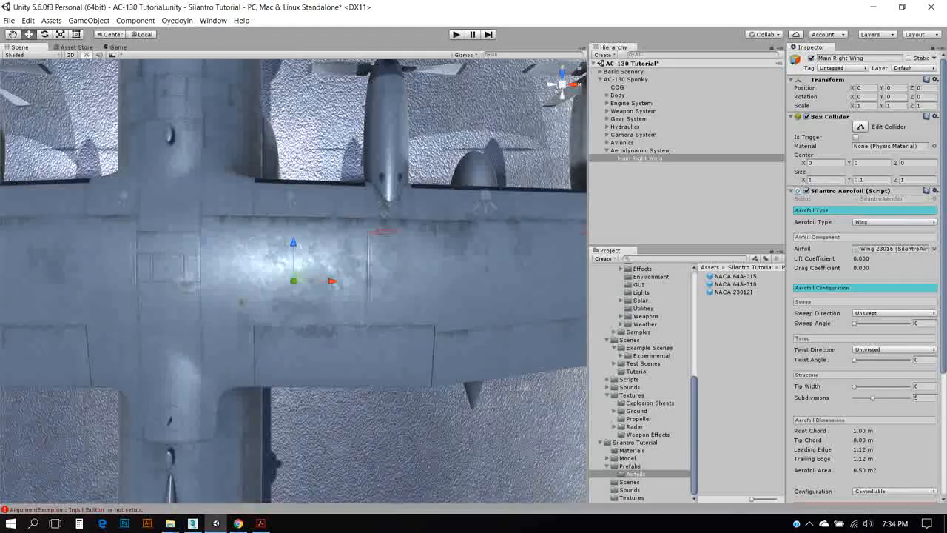
key("r")
left_click_drag(293, 281, 523, 281)
key("w")
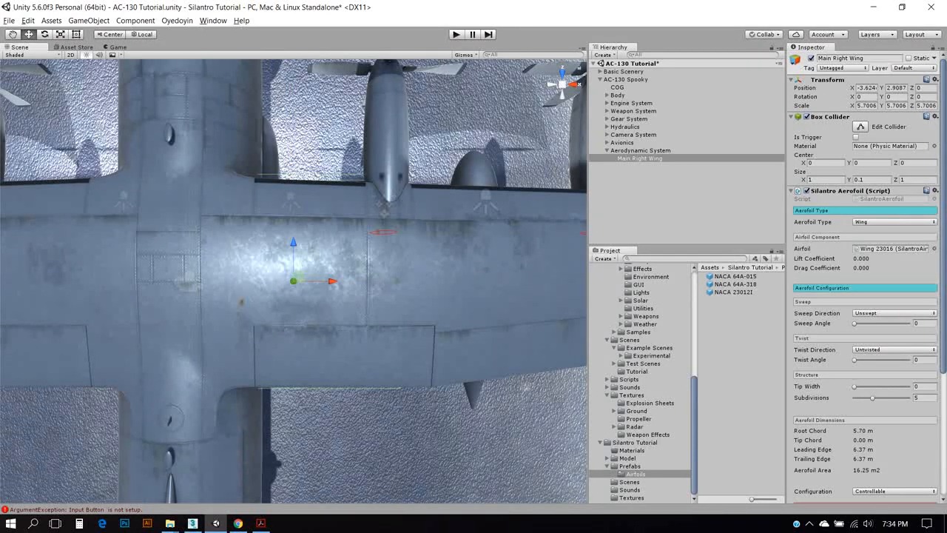
left_click_drag(332, 281, 396, 281)
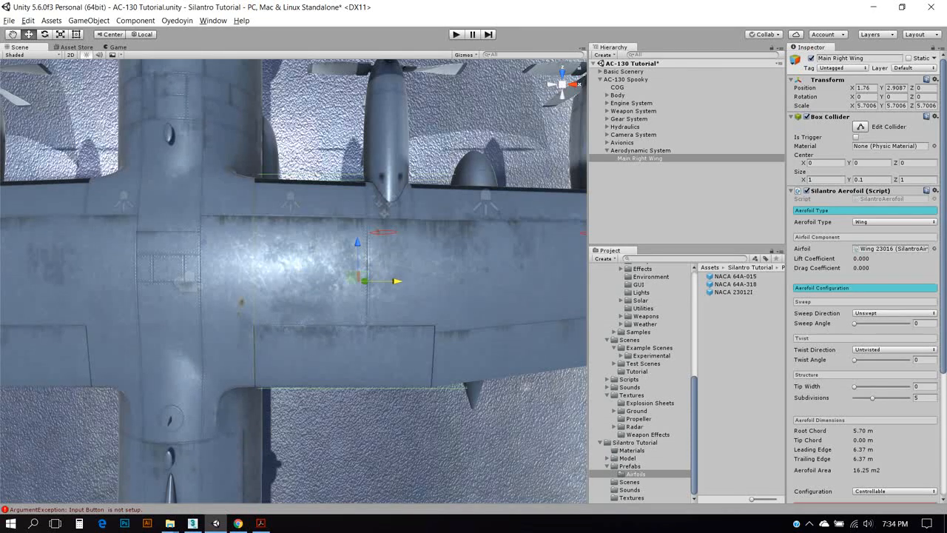
Step: In a back view, move Main Right Wing vertically to the height of the aircraft's wing, at Y about 1.61
left_click(562, 95)
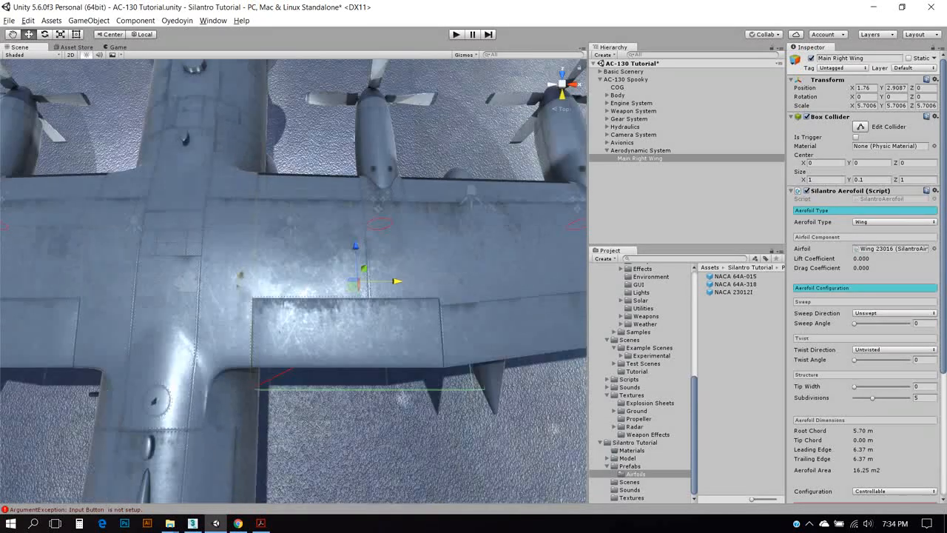
right_click(564, 79)
left_click(601, 170)
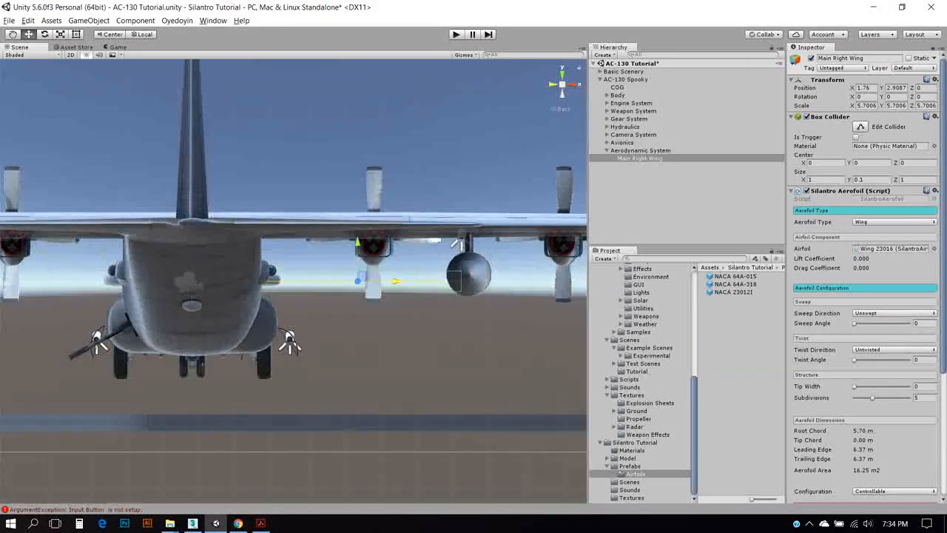
left_click_drag(358, 241, 357, 186)
scroll(293, 229, "down", 2)
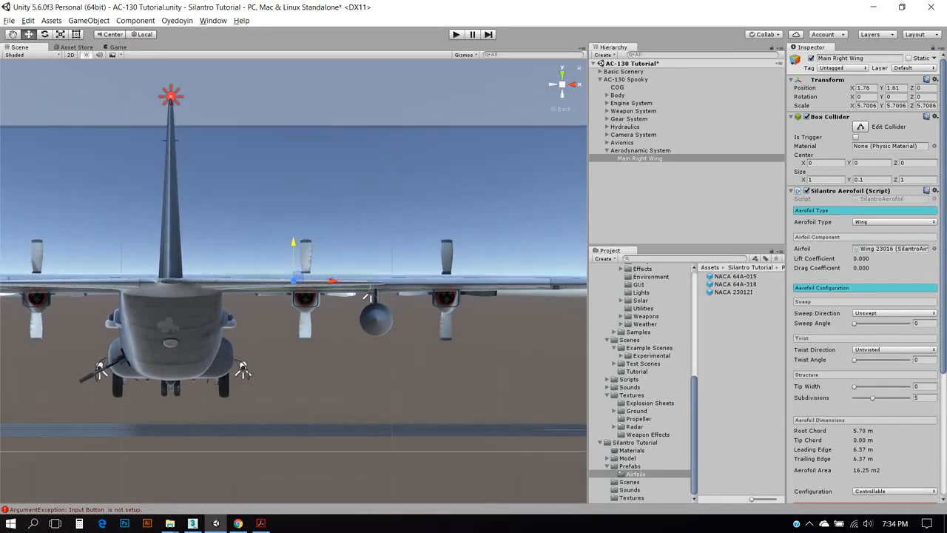
Step: From above, shrink Main Right Wing's Z scale to about 4.99 to match the wing chord and shift it to X about 1.37
left_click(562, 74)
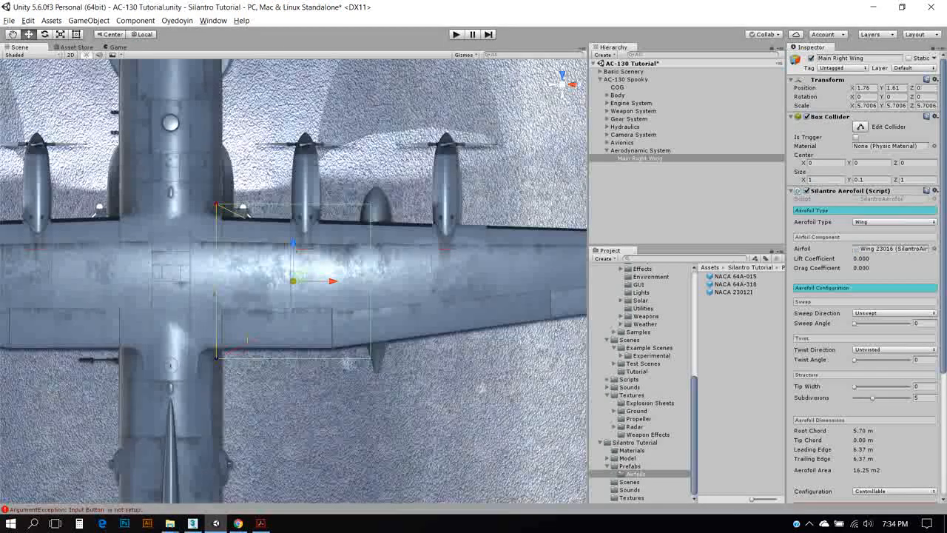
key("r")
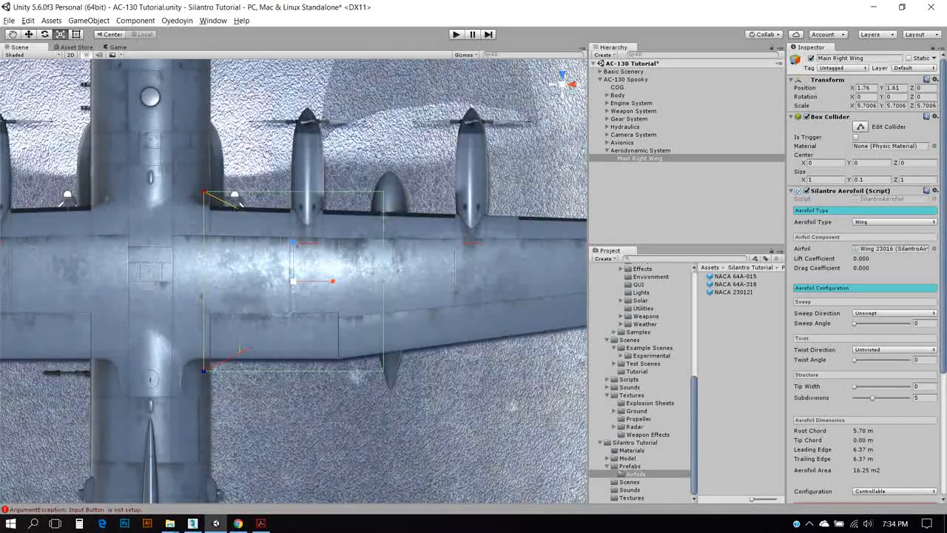
left_click_drag(293, 242, 294, 247)
key("w")
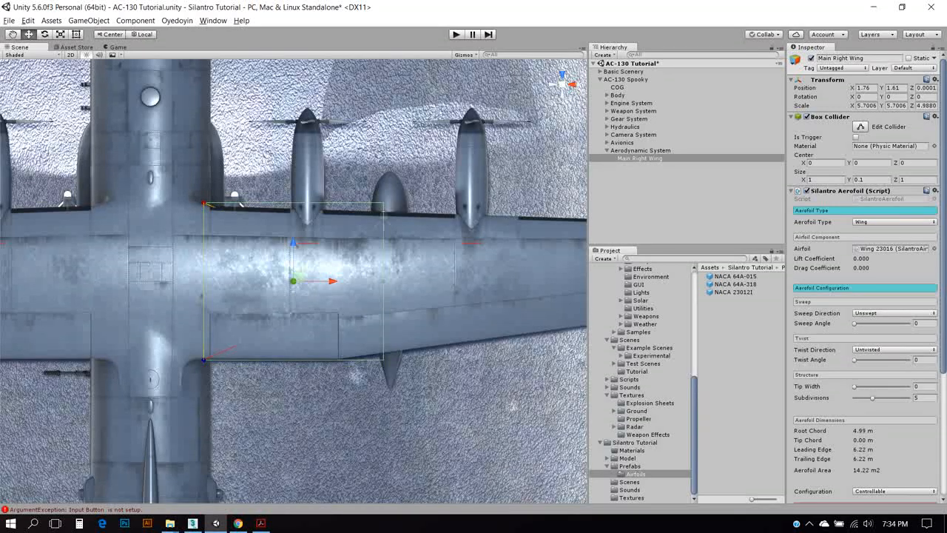
left_click_drag(331, 280, 319, 280)
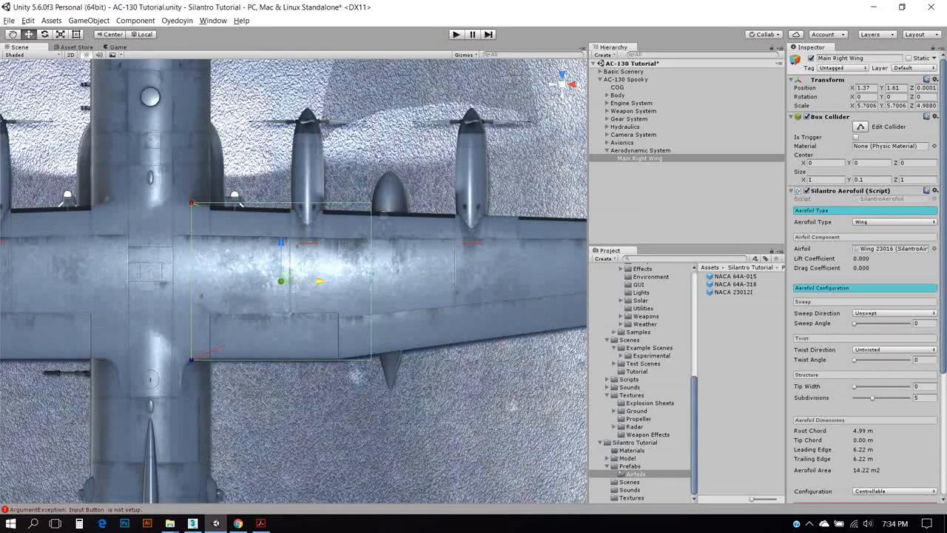
Step: Reduce Main Right Wing's X scale to about 4.63 and move it to X about 0.91 so it spans the inner wing section
key("r")
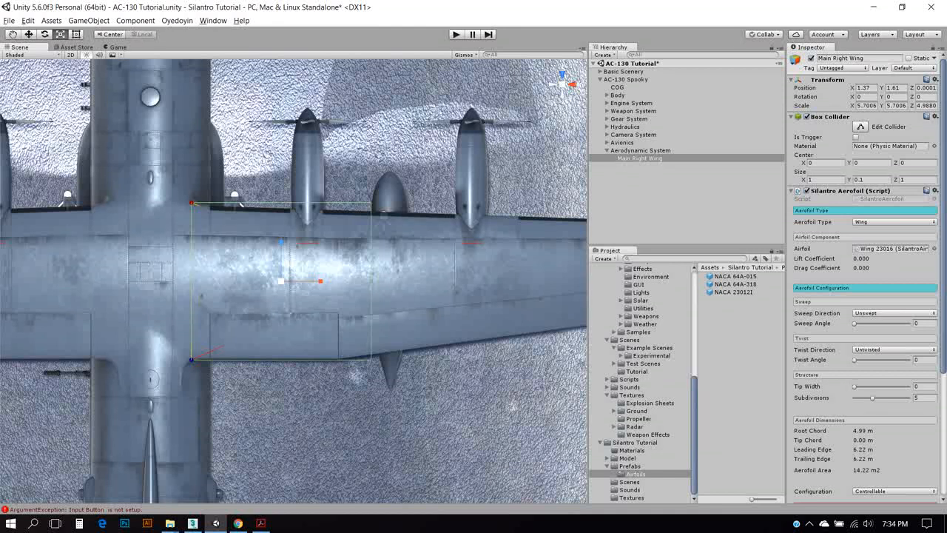
left_click_drag(320, 280, 297, 130)
key("w")
key("r")
key("w")
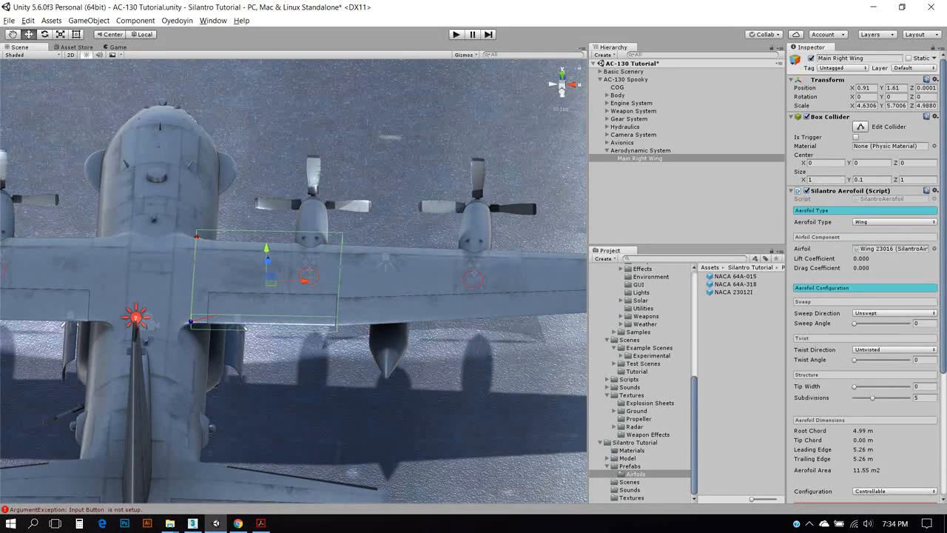
Step: Set the aerofoil's tip width to 91.8 and sweep it backward at an angle of 0.8
scroll(863, 276, "down", 5)
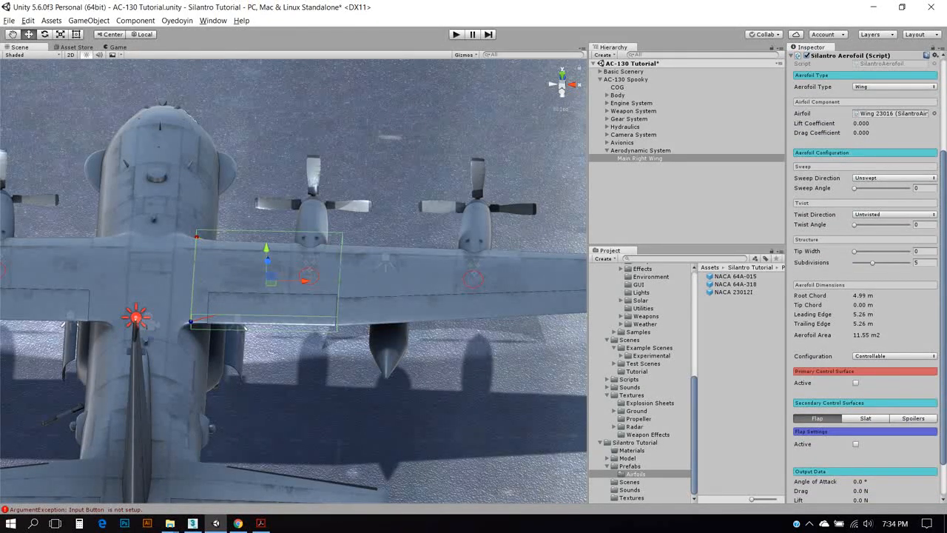
left_click(921, 250)
type("100")
left_click(562, 75)
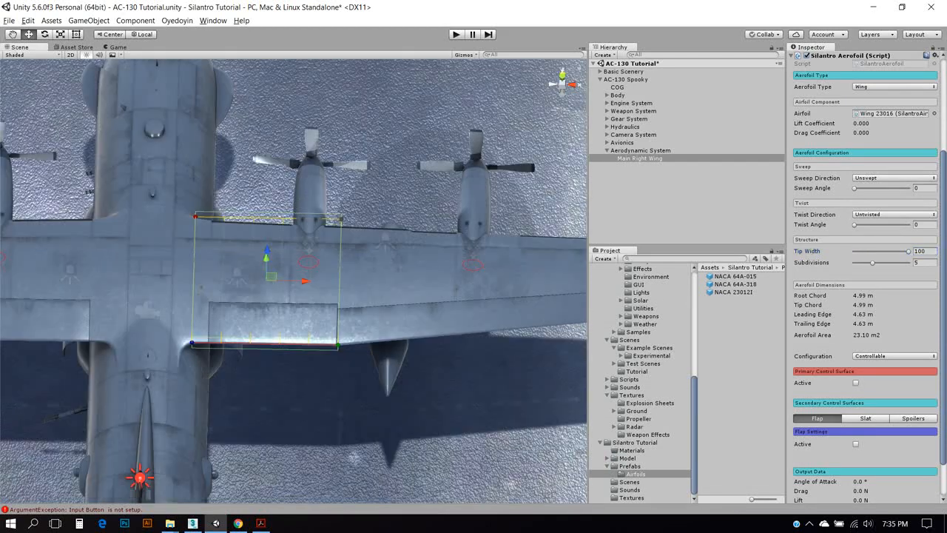
scroll(294, 281, "up", 7)
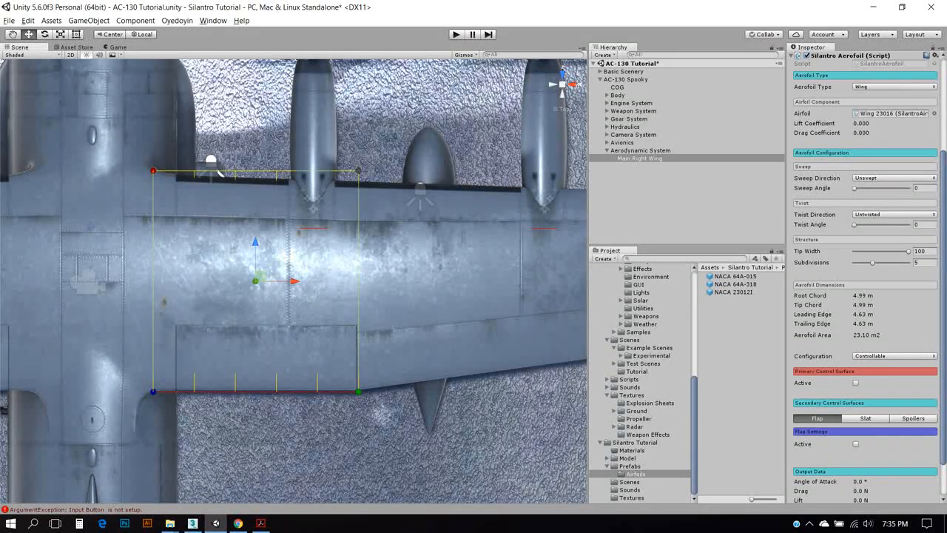
left_click_drag(908, 251, 904, 252)
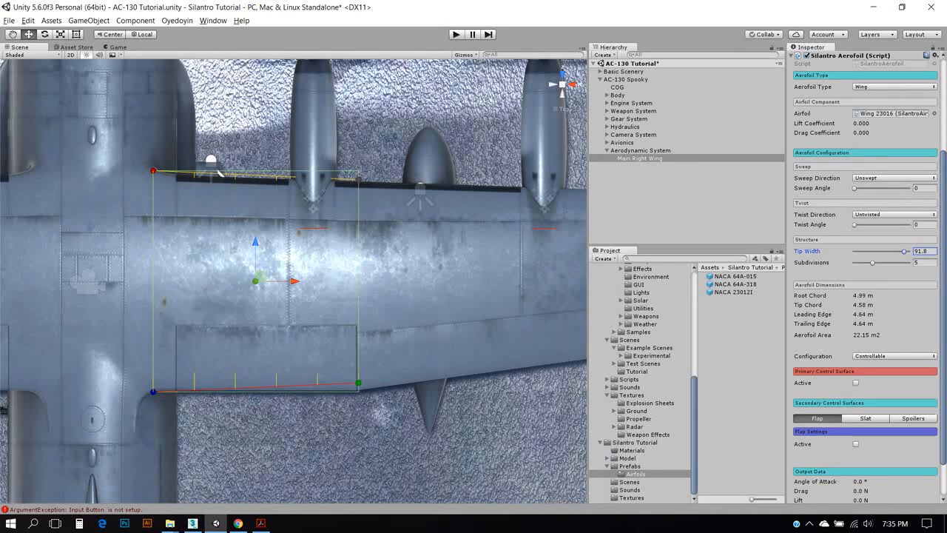
left_click(895, 178)
left_click(887, 214)
left_click_drag(854, 188, 855, 187)
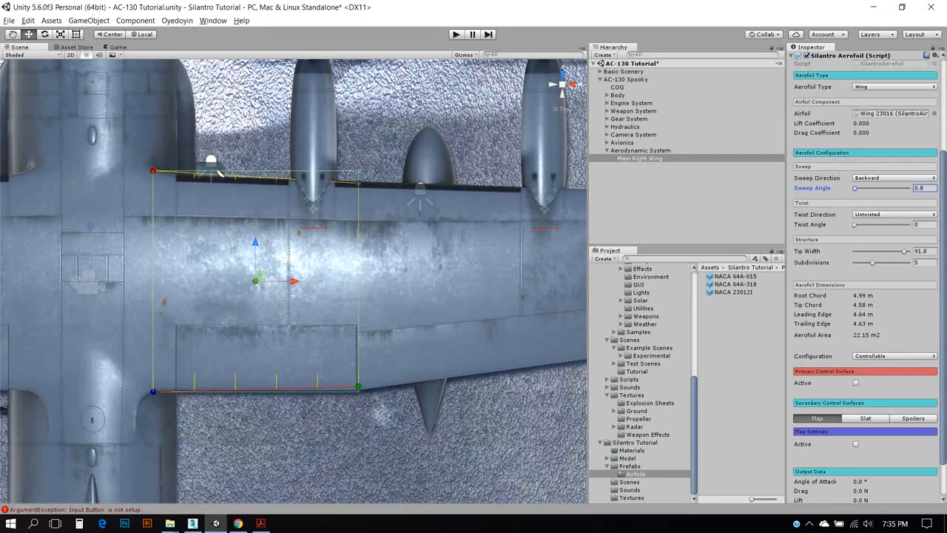
Step: Refine the aerofoil's tip width to 95 and its sweep angle to 1 to follow the inner wing's edges
left_click(922, 252)
type("93")
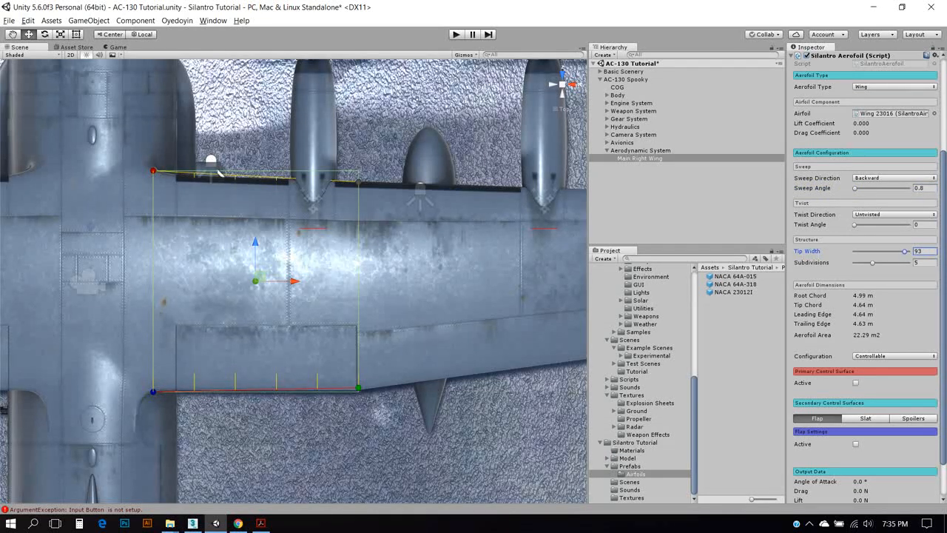
key("Return")
type("95")
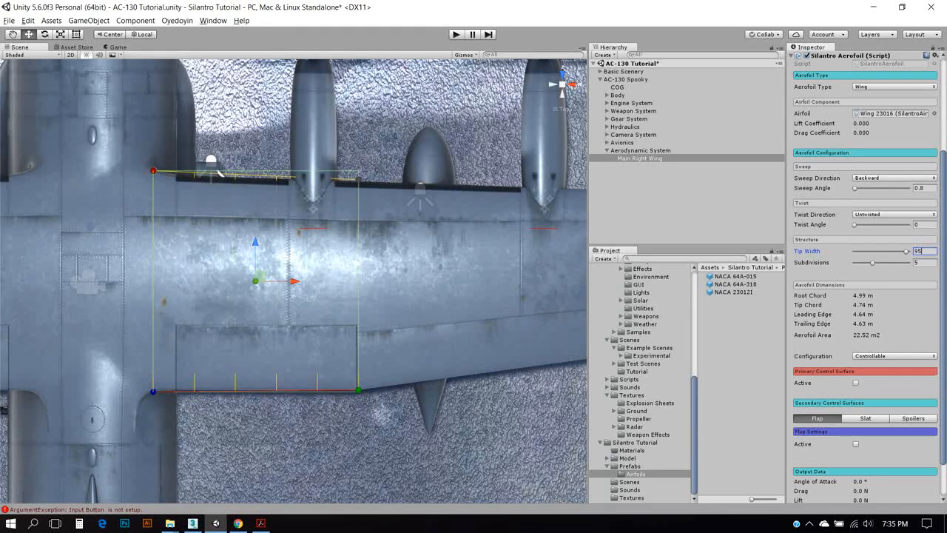
left_click(923, 187)
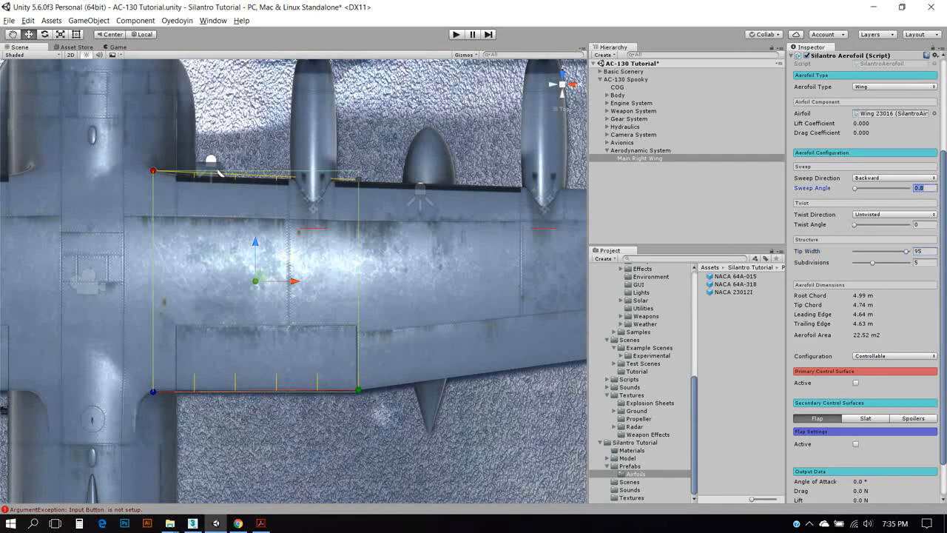
type("1")
Step: Create an empty game object and place it directly under AC-130 Spooky, between Avionics and Aerodynamic System
left_click(641, 150)
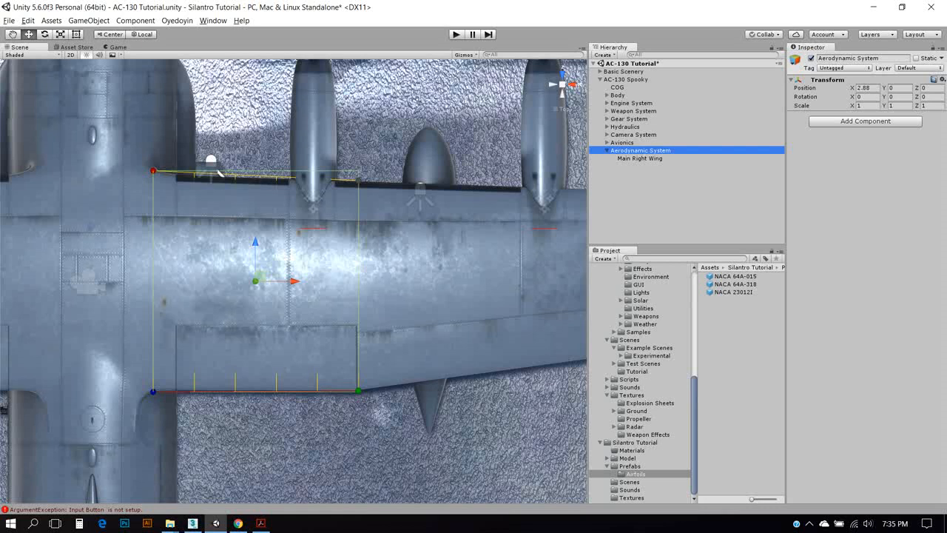
scroll(294, 281, "down", 10)
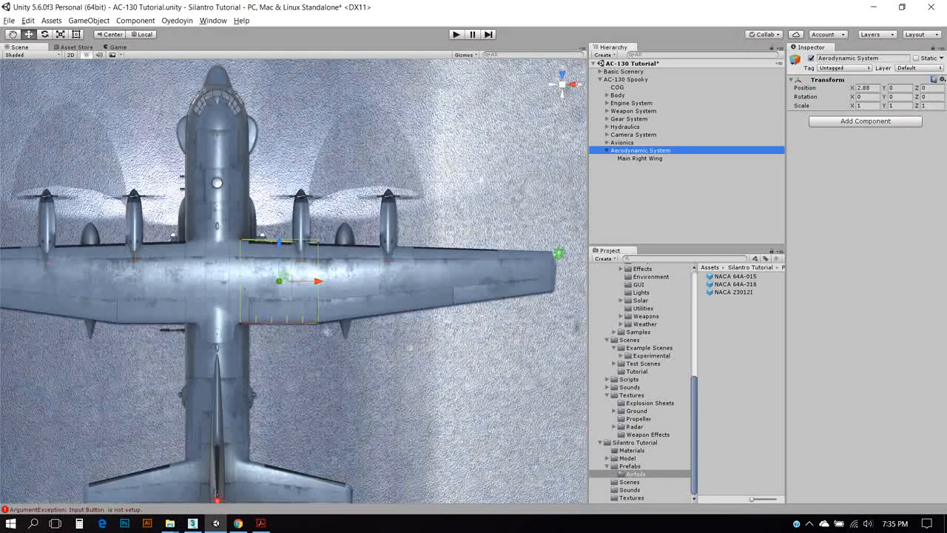
left_click(622, 142)
left_click(640, 150)
left_click(622, 143)
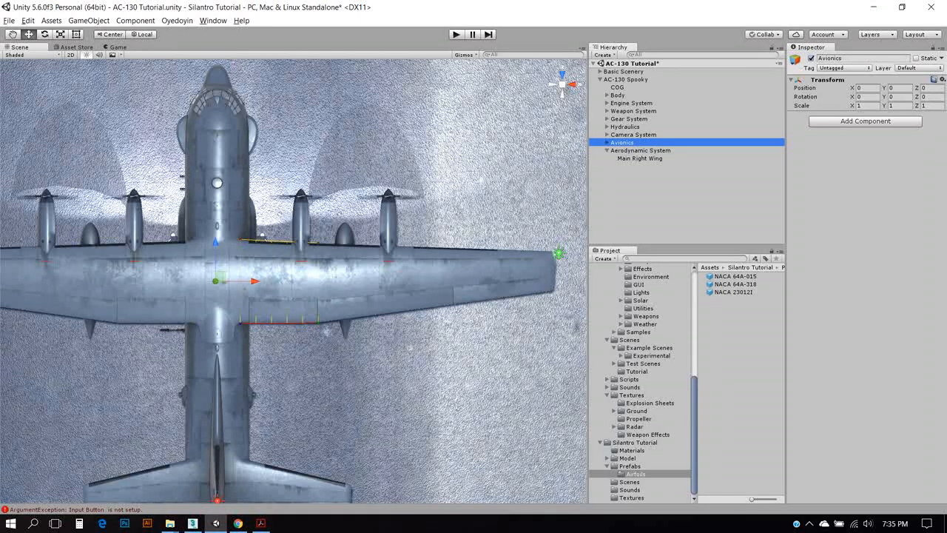
right_click(604, 142)
left_click(643, 231)
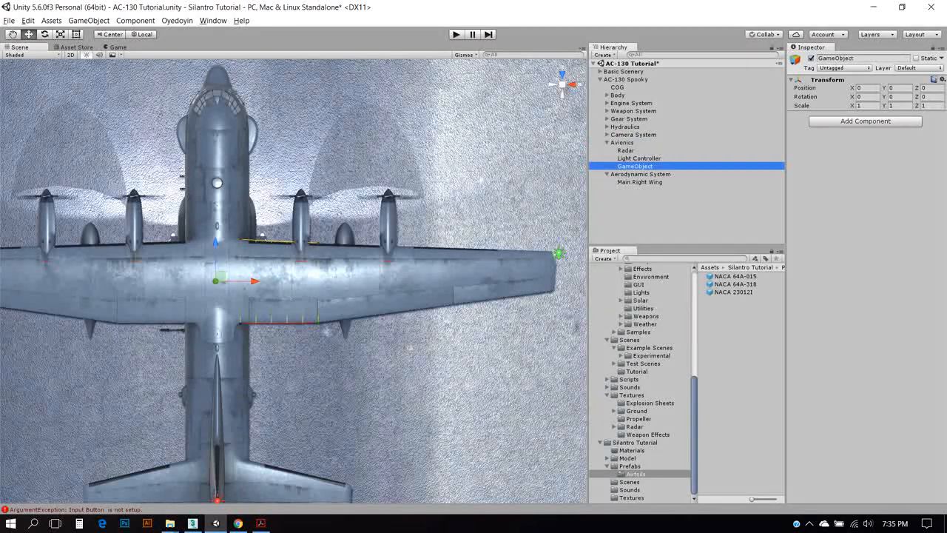
left_click_drag(635, 166, 635, 198)
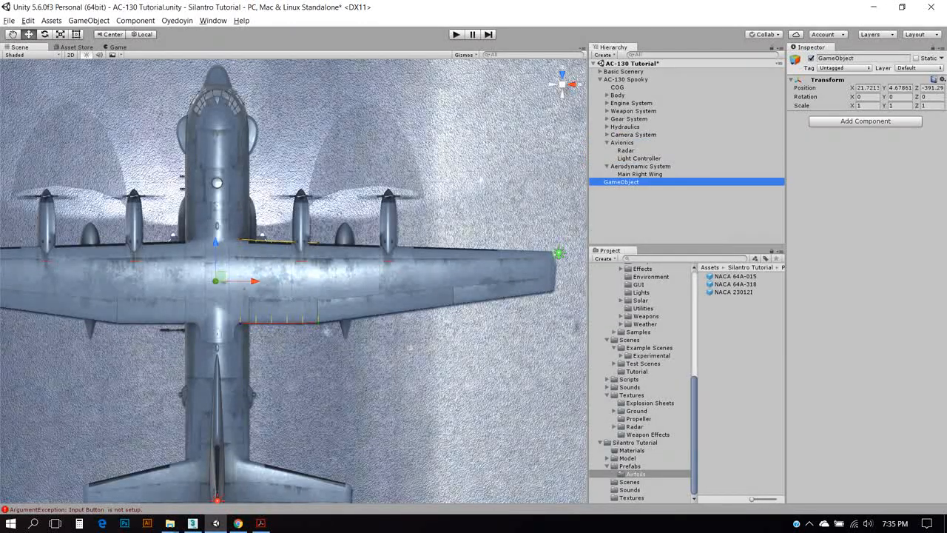
left_click(606, 143)
left_click_drag(628, 167, 628, 147)
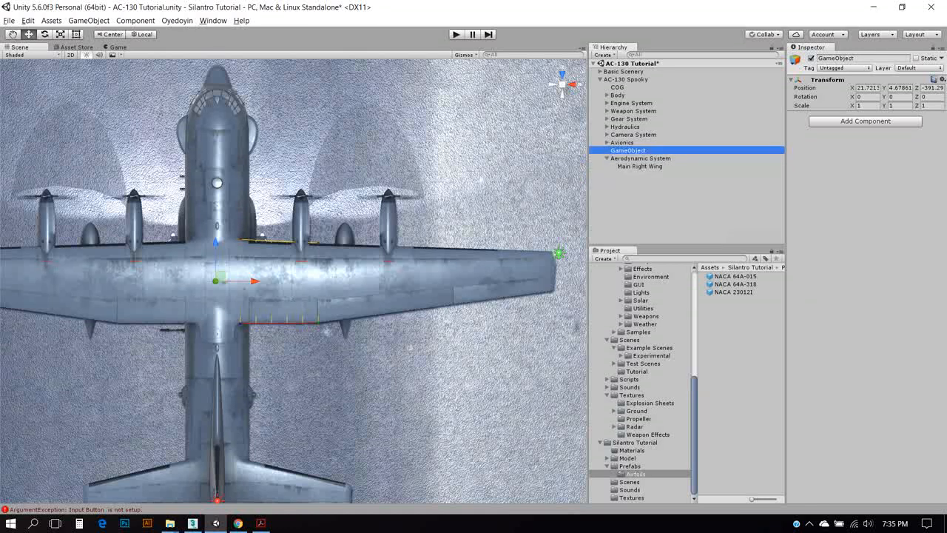
Step: Rename the new empty game object as Aerodynamcis
key("F2")
left_click(627, 150)
key("ctrl+a")
type("Aerodynamcis")
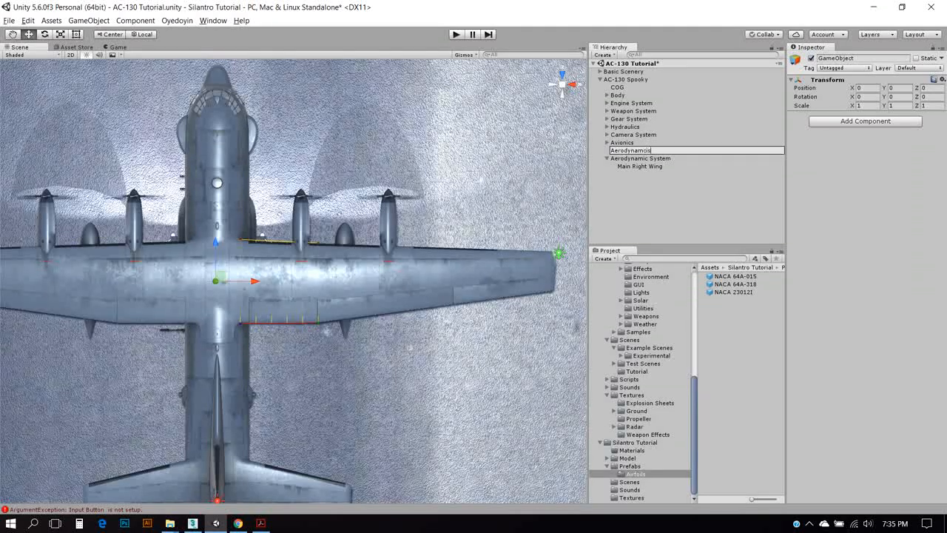
key("Return")
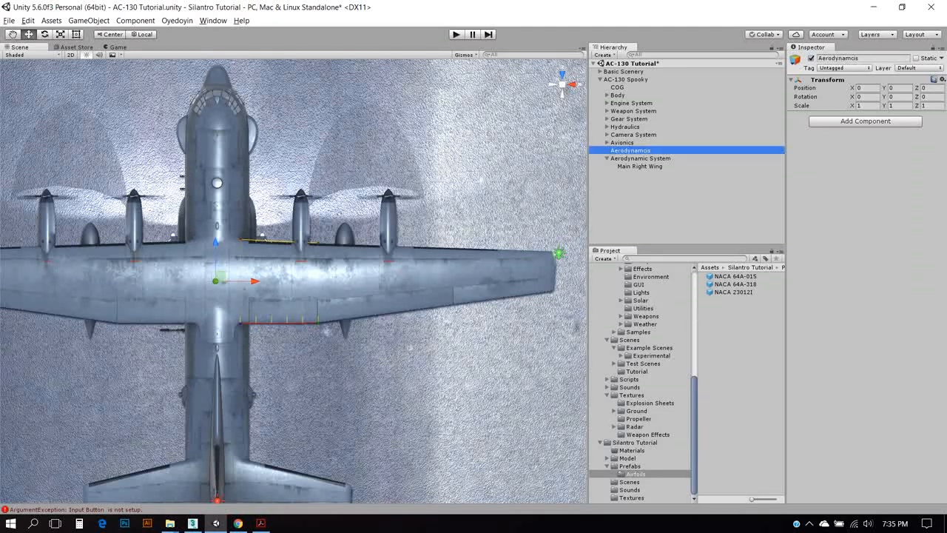
Step: Move Main Right Wing into the Aerodynamcis object and delete the emptied Aerodynamic System object
left_click(640, 166)
left_click_drag(639, 167, 633, 151)
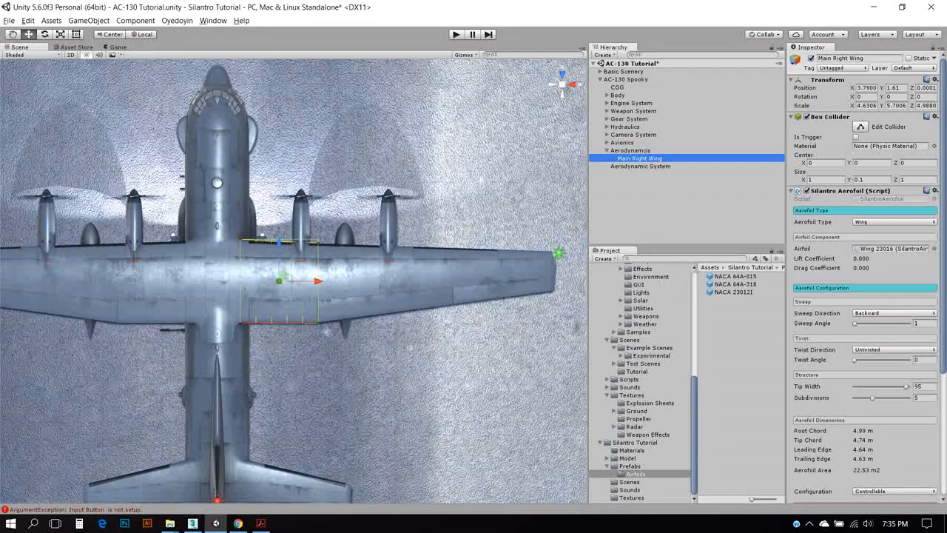
left_click(640, 167)
key("Delete")
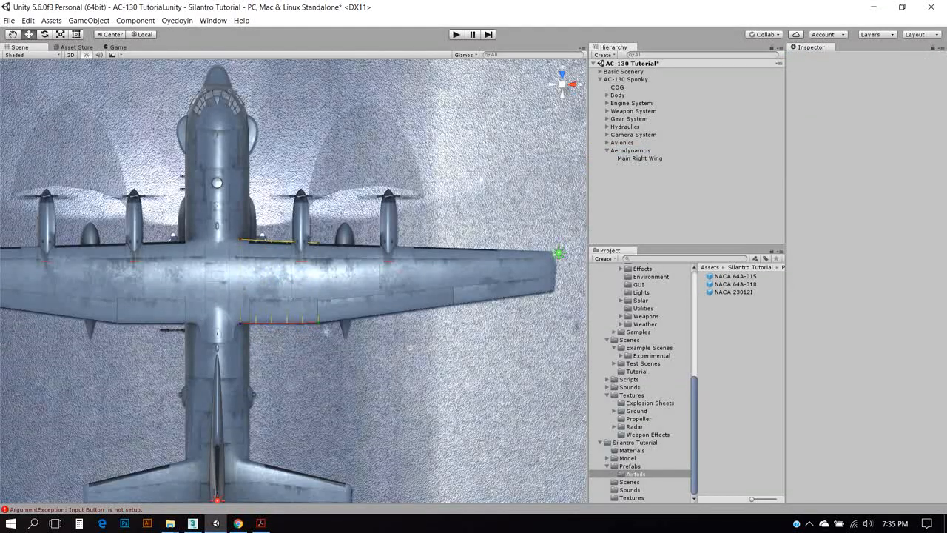
Step: Duplicate Main Right Wing within Aerodynamcis and rename the copy as Main Left Wing
left_click(631, 151)
left_click(640, 158)
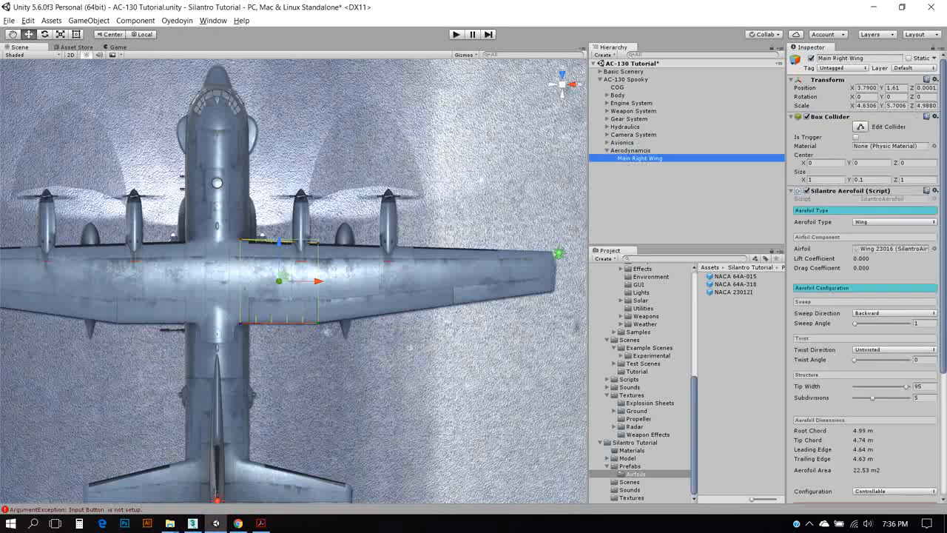
scroll(293, 281, "up", 2)
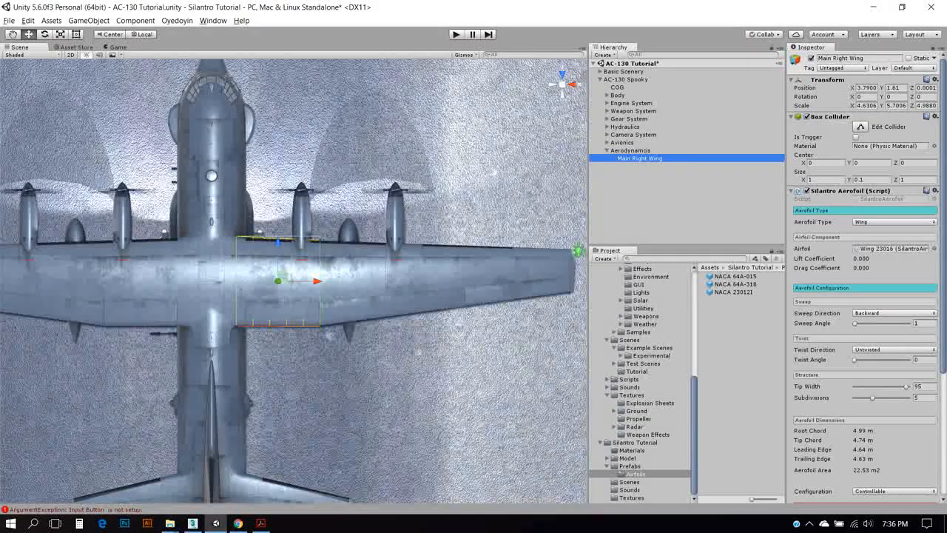
key("ctrl+d")
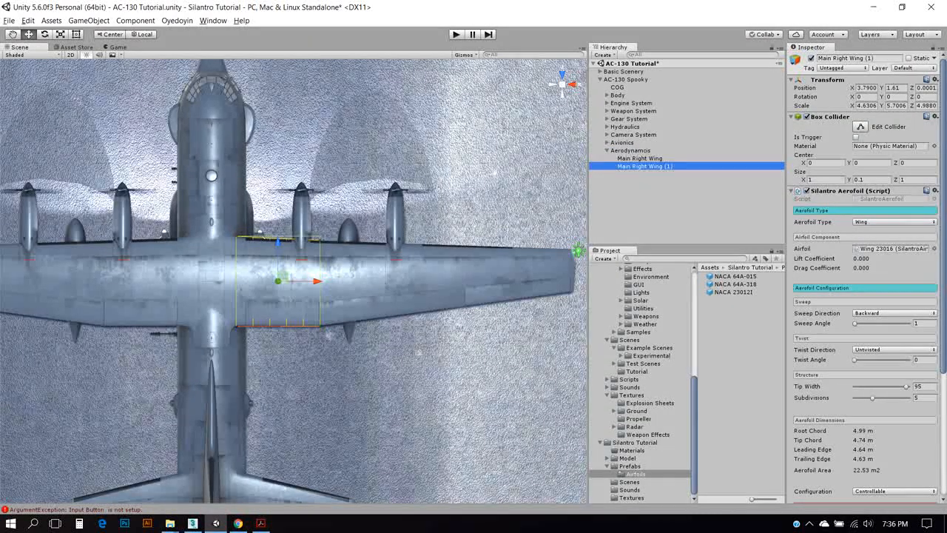
key("F2")
type("M")
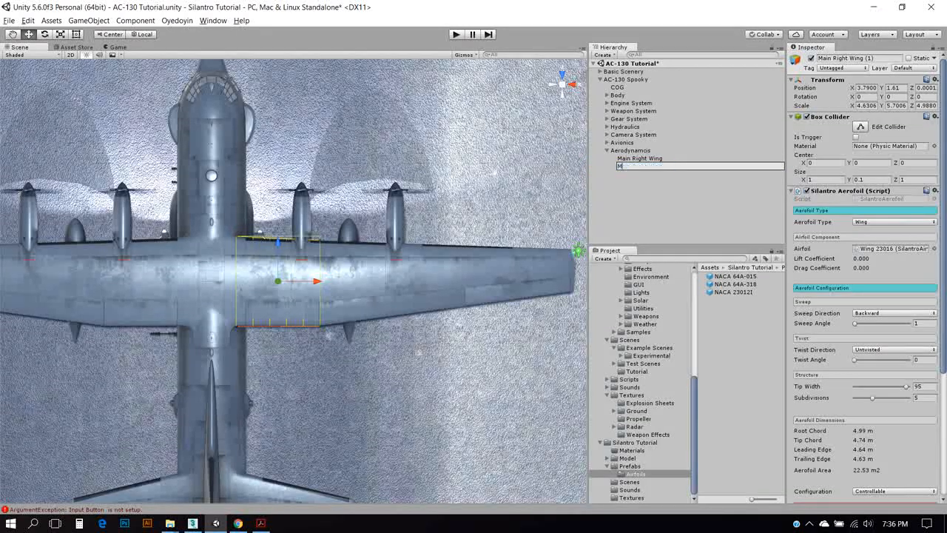
type("ain Left Wing")
key("Return")
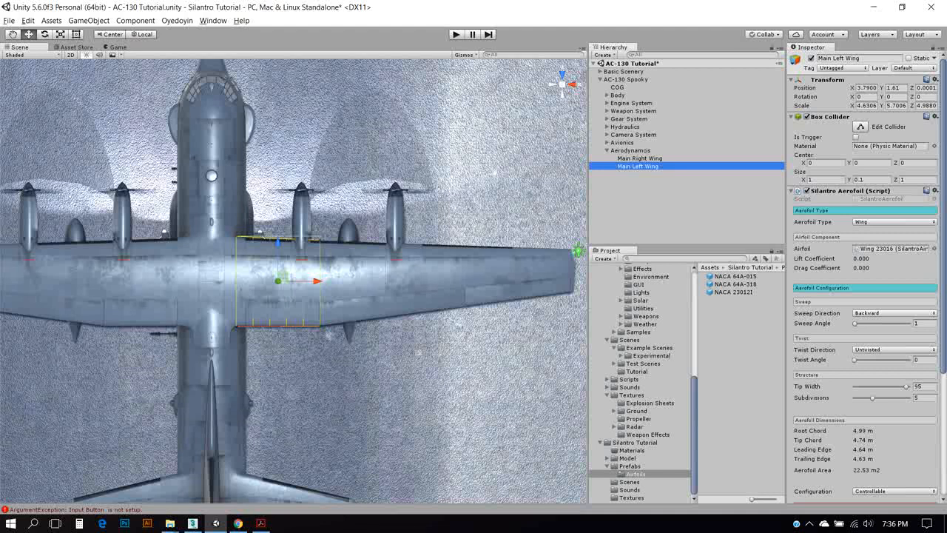
Step: Add a Silantro Quantum component to Main Left Wing
scroll(862, 281, "down", 5)
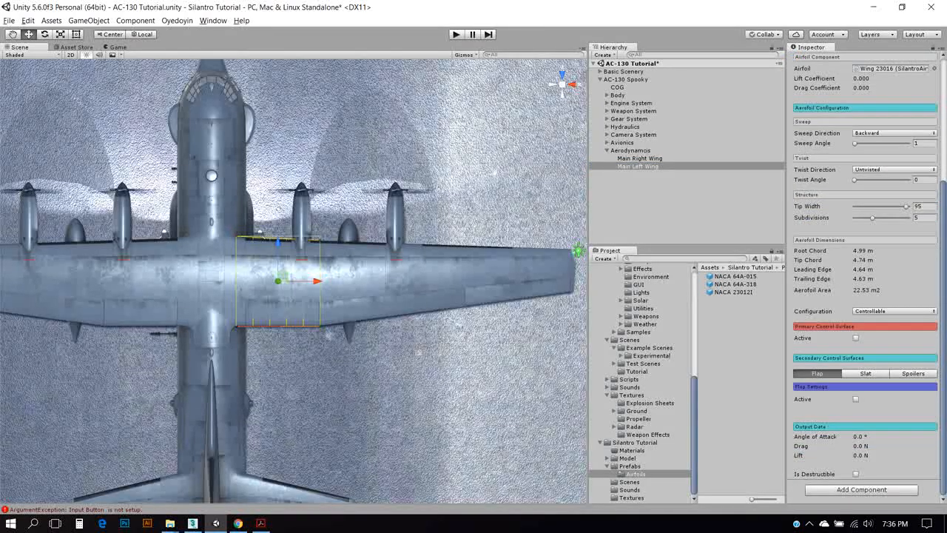
left_click(860, 489)
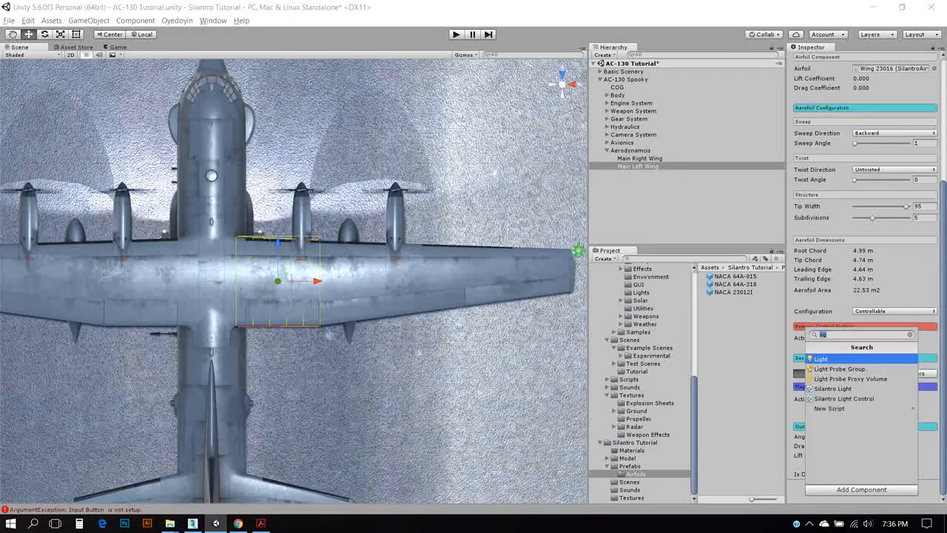
type("Silantro ")
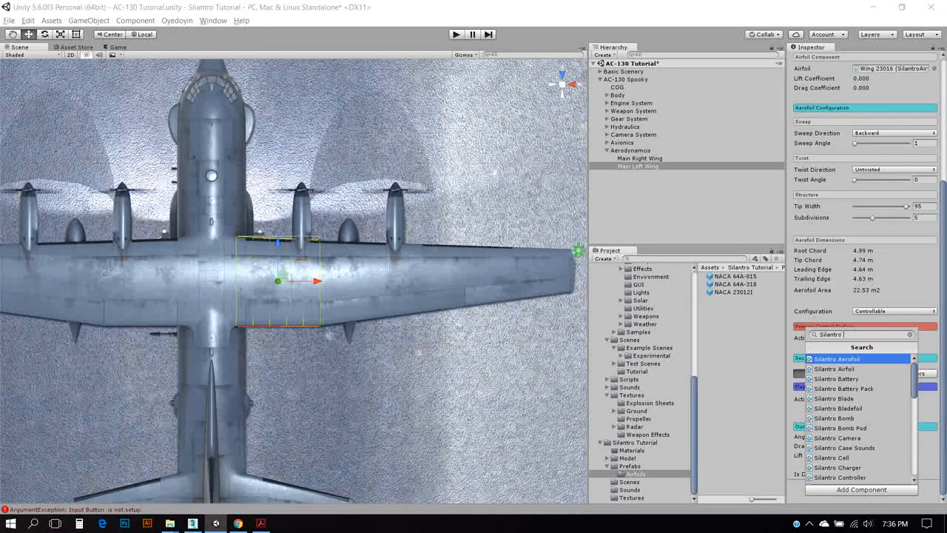
type("wu")
key("BackSpace")
key("BackSpace")
type("q")
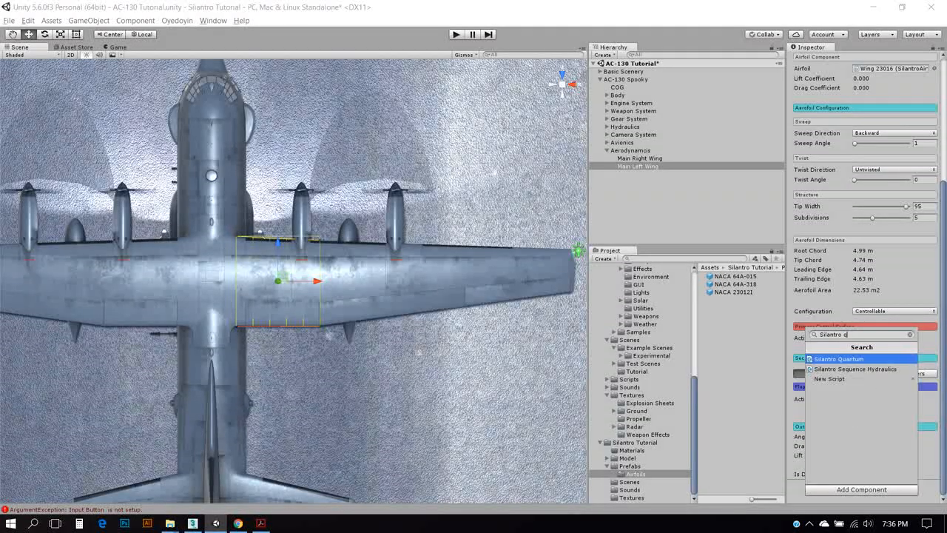
key("Return")
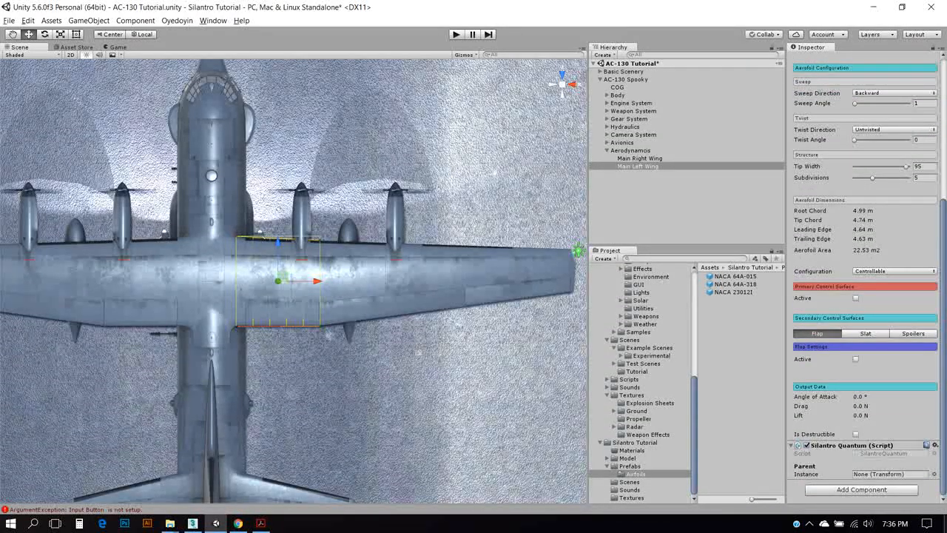
Step: Mirror Main Left Wing by assigning Main Right Wing as its Silantro Quantum parent instance, and remove the Quantum component
left_click(640, 159)
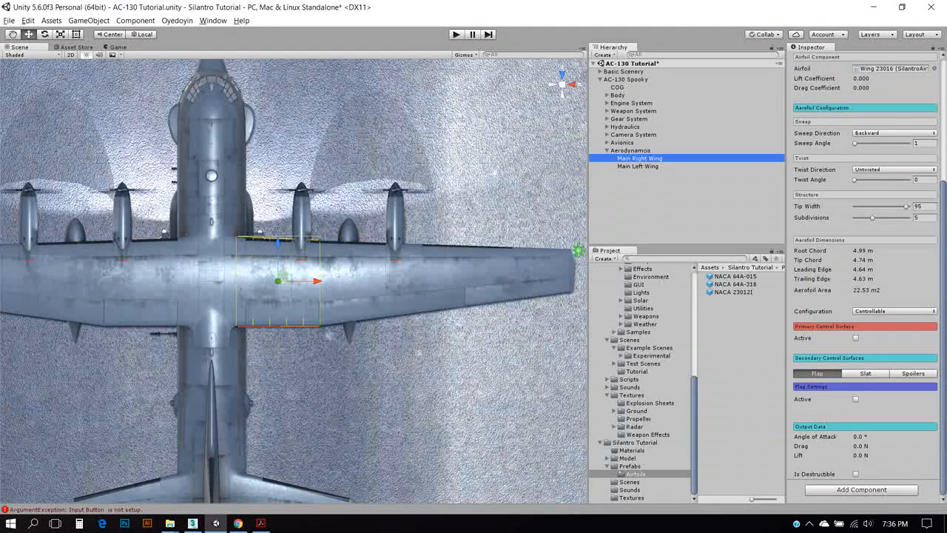
left_click(637, 166)
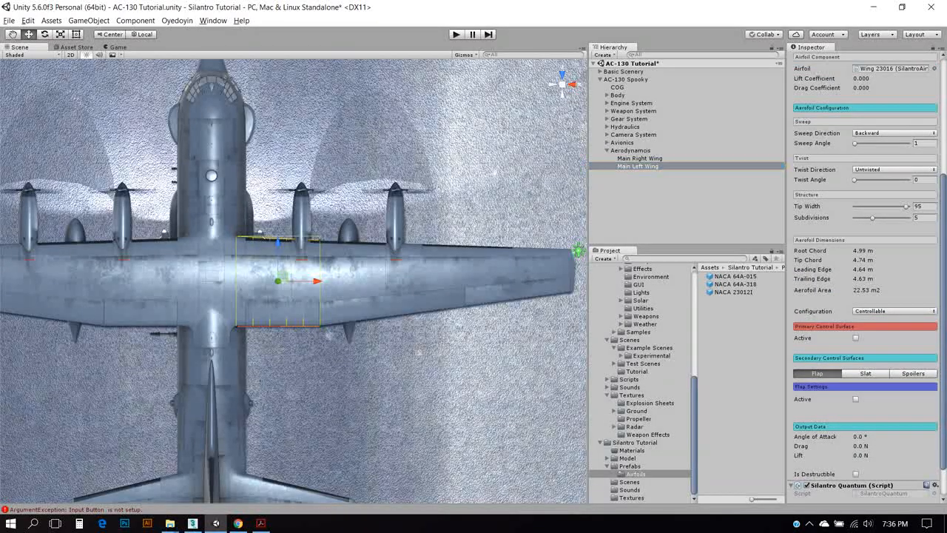
scroll(864, 296, "down", 2)
left_click_drag(640, 158, 886, 474)
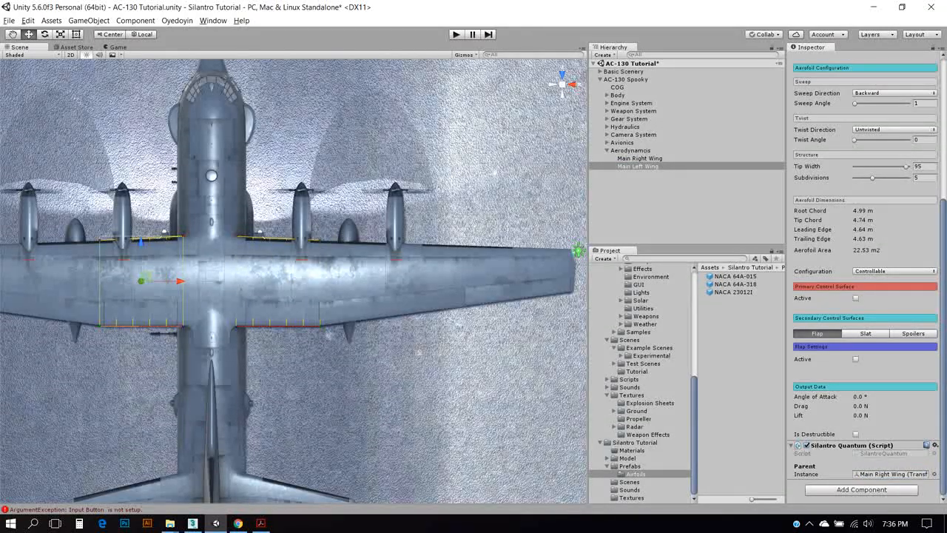
left_click(934, 444)
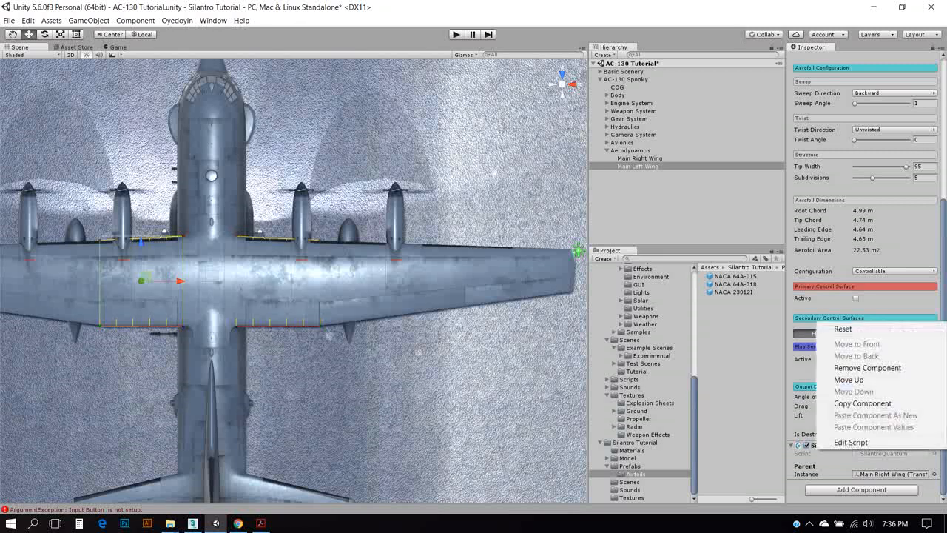
left_click(845, 381)
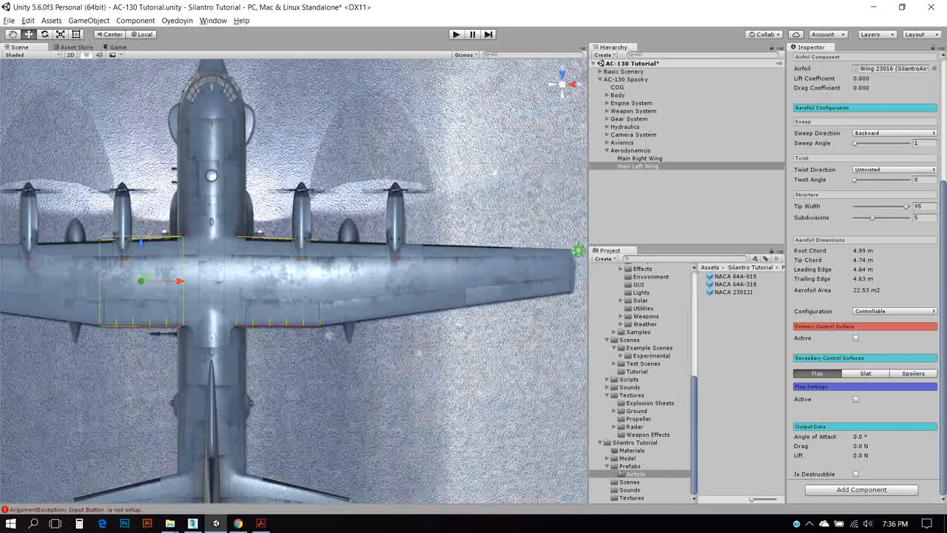
left_click(177, 20)
mouse_move(215, 34)
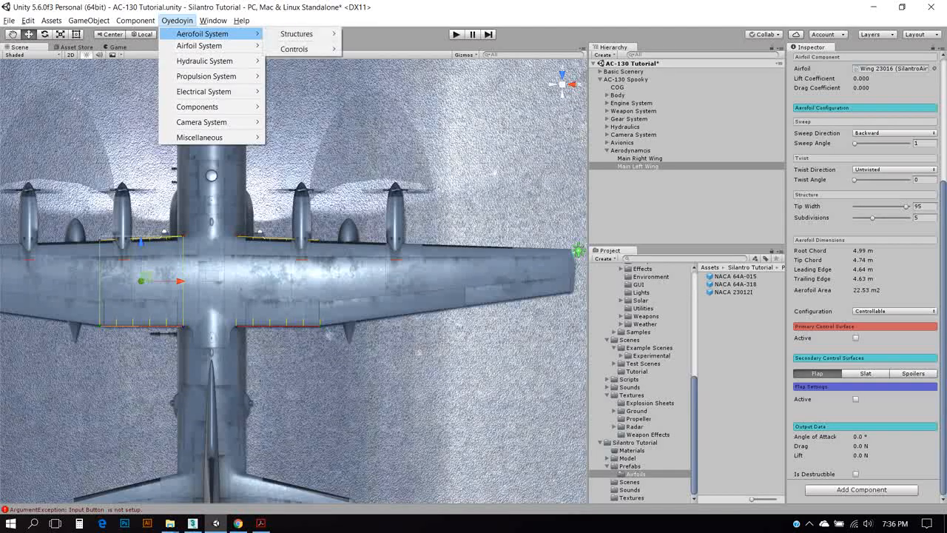
mouse_move(296, 34)
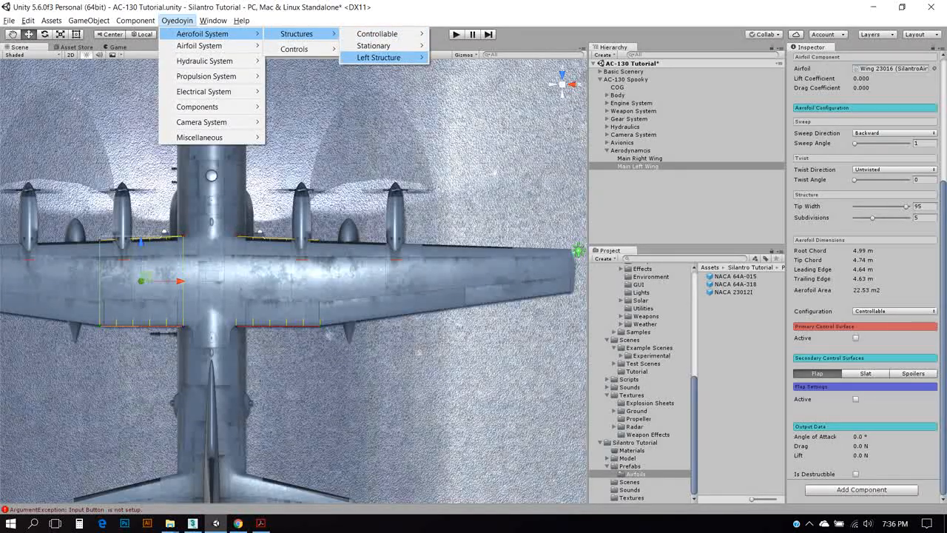
mouse_move(378, 57)
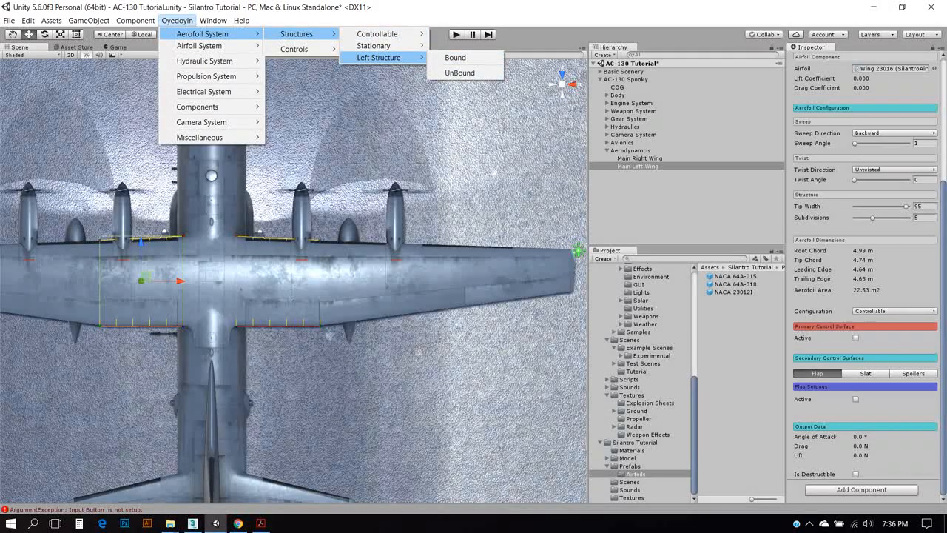
left_click(686, 204)
Step: Inspect the main right and left wing aerofoils from behind and above to compare their placement on the aircraft
double_click(640, 158)
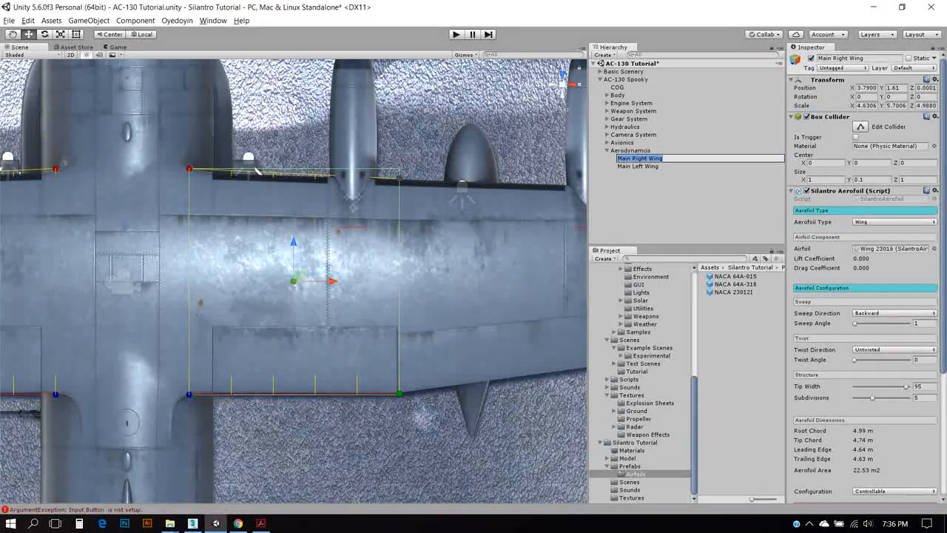
left_click(562, 93)
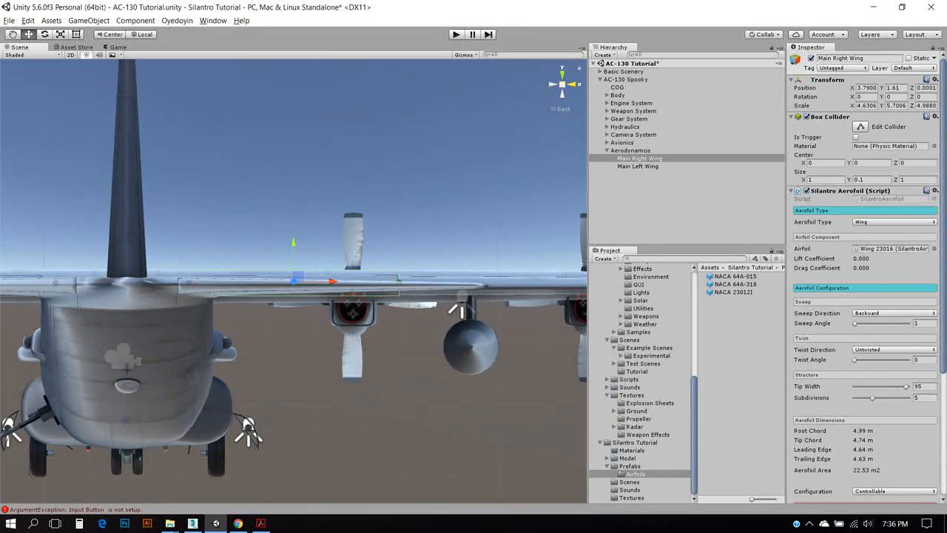
double_click(638, 166)
scroll(293, 282, "up", 3)
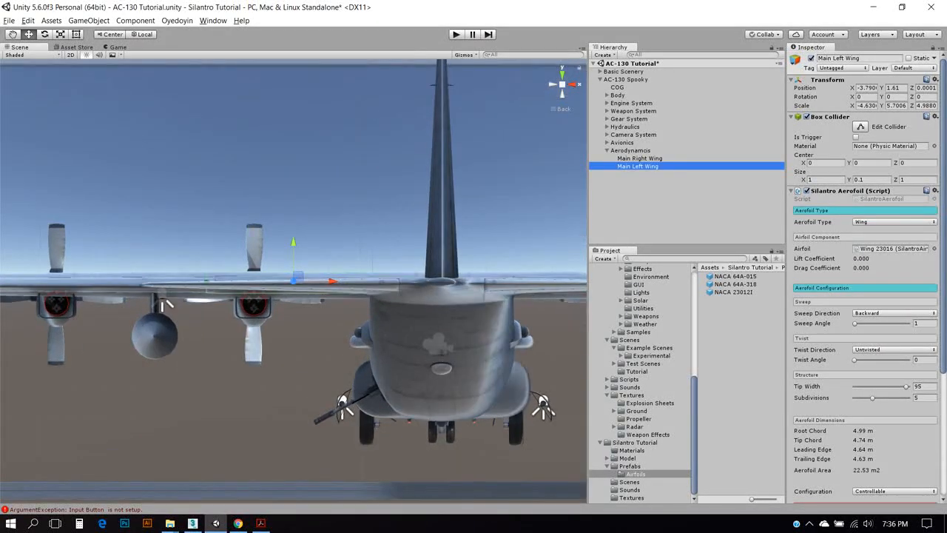
left_click(564, 109)
left_click(587, 51)
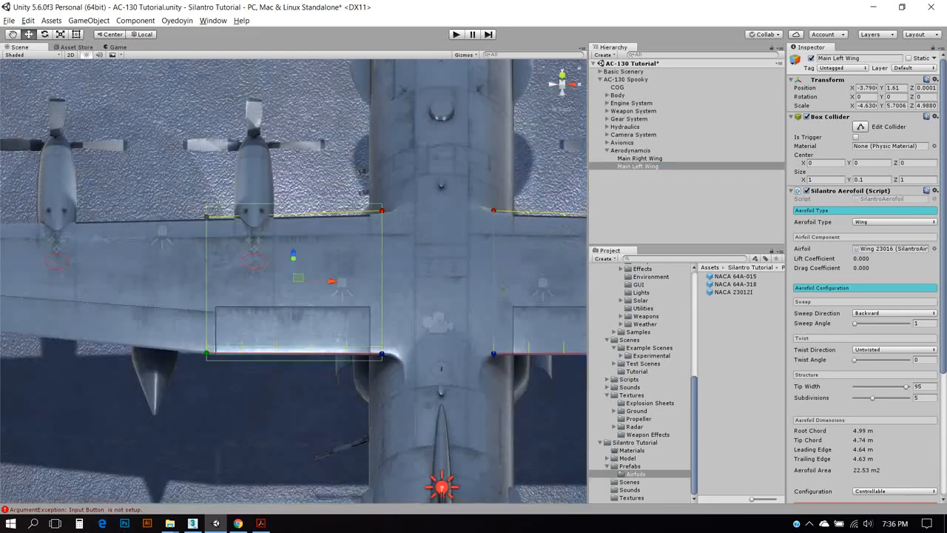
scroll(292, 281, "down", 6)
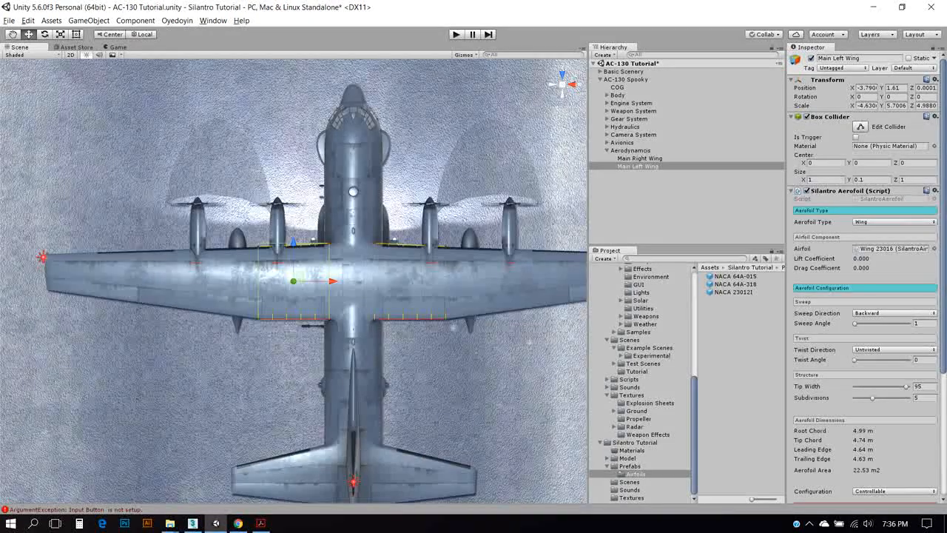
middle_click_drag(369, 296, 238, 282)
scroll(293, 281, "up", 3)
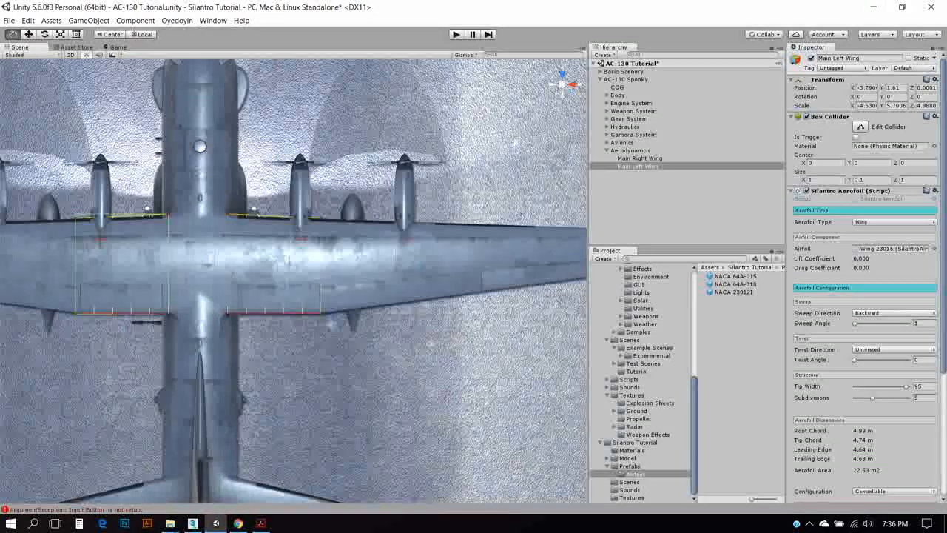
left_click_drag(332, 283, 249, 280)
scroll(293, 281, "up", 4)
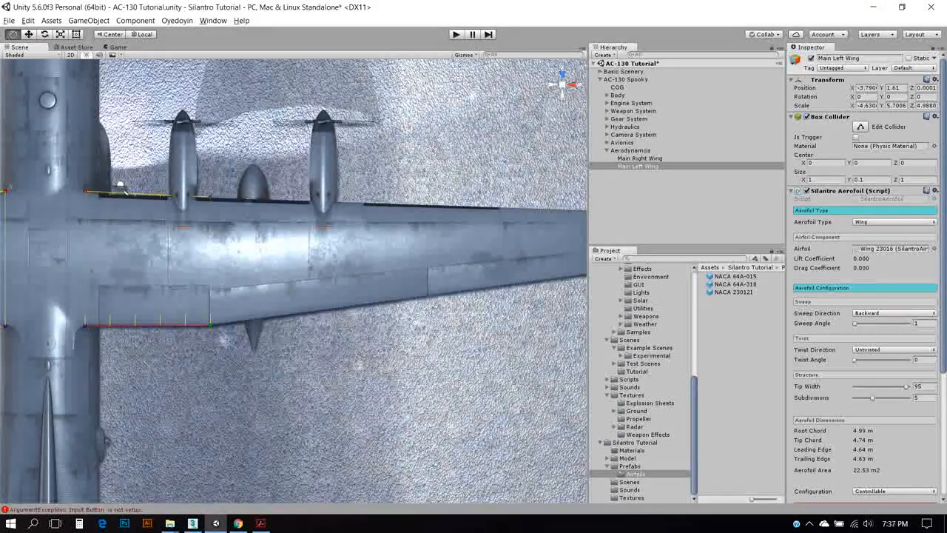
scroll(293, 281, "down", 2)
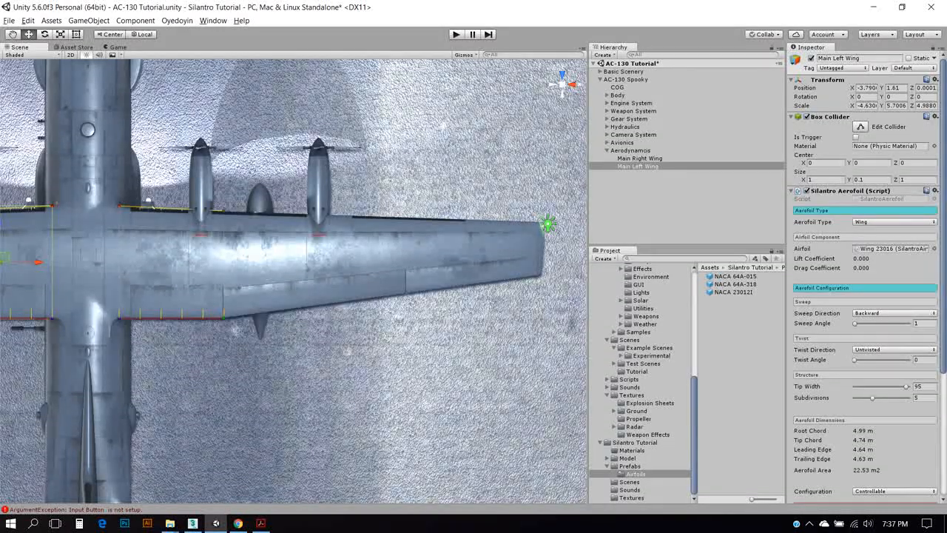
Step: Duplicate Main Right Wing and rename the copy as Right Wing
left_click(640, 158)
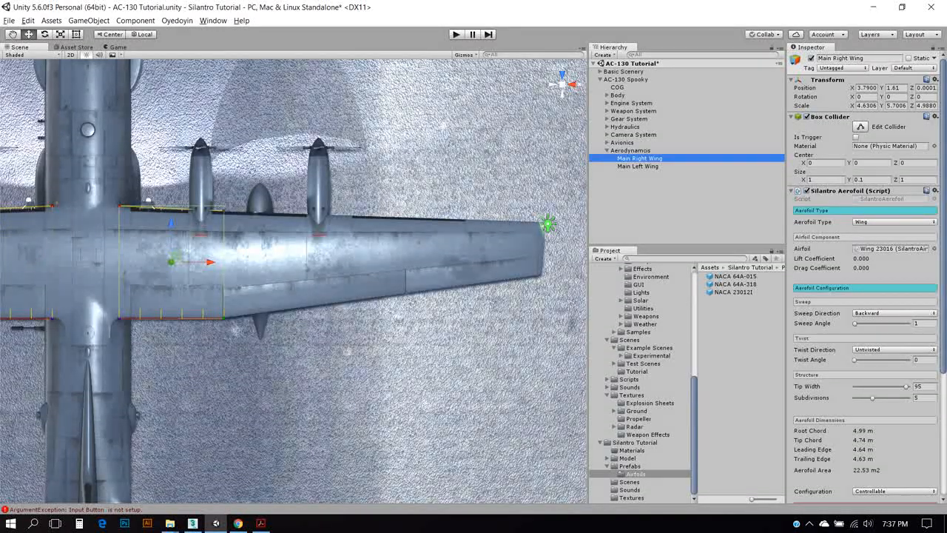
left_click(177, 20)
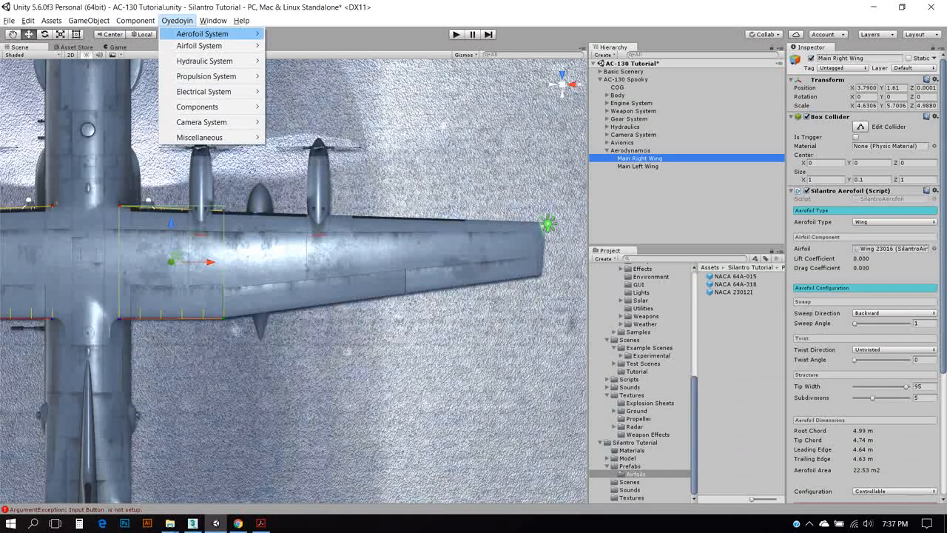
mouse_move(207, 33)
key("Escape")
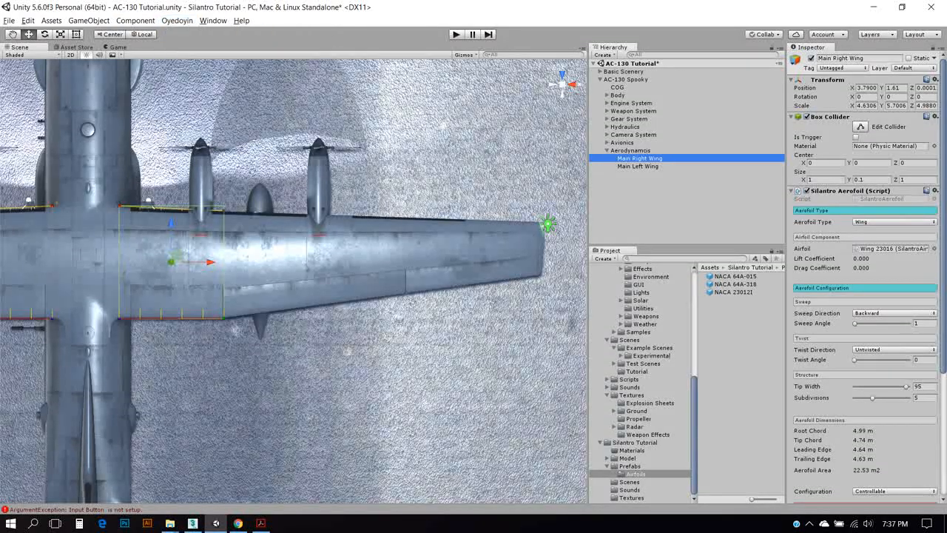
key("ctrl+d")
key("F2")
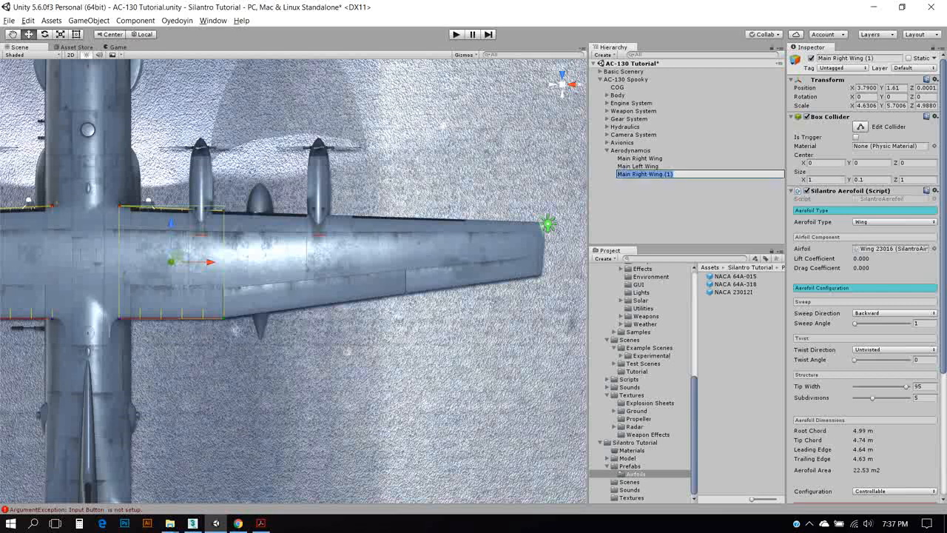
type("Right win")
key("BackSpace")
key("BackSpace")
key("BackSpace")
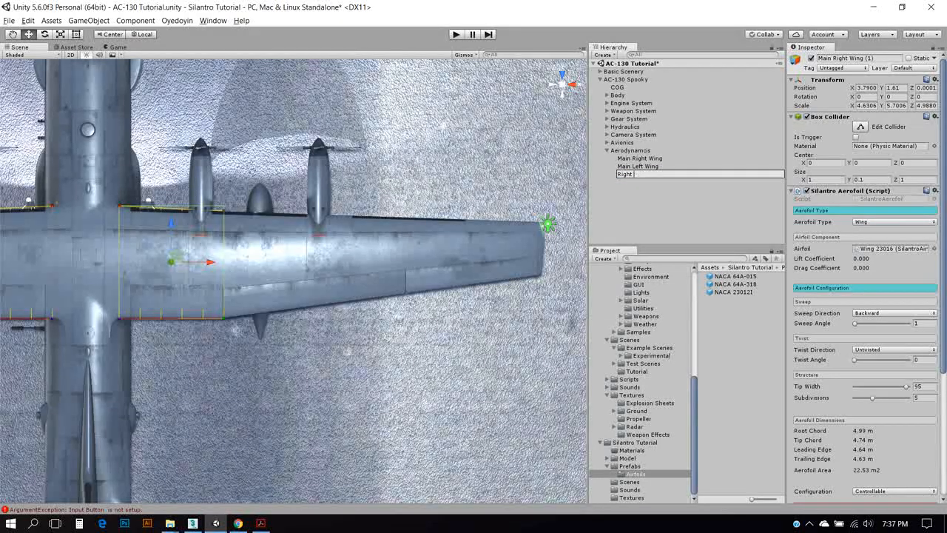
type("Wing")
key("Return")
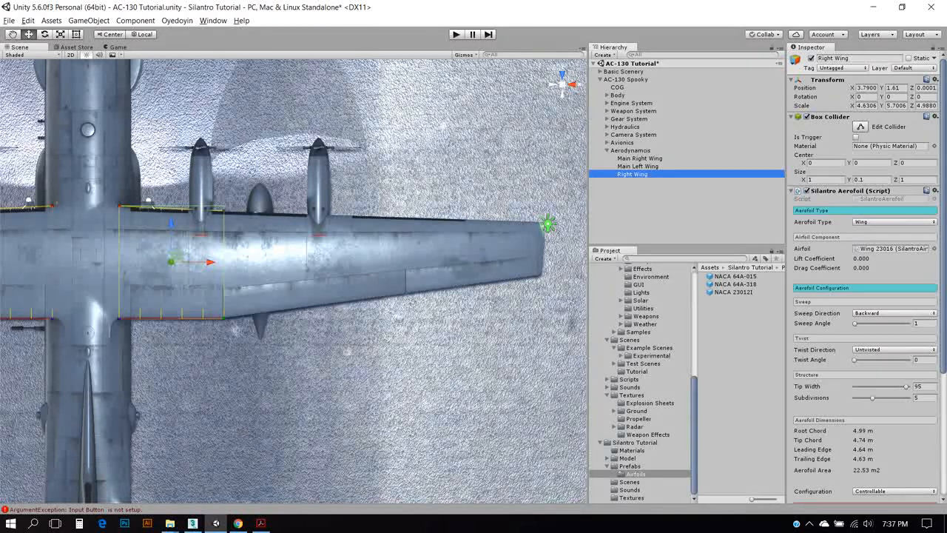
Step: Move the Right Wing aerofoil outboard to X 13.17 and stretch its span to about 14.15 m to cover the outer right wing
left_click_drag(203, 261, 308, 261)
key("r")
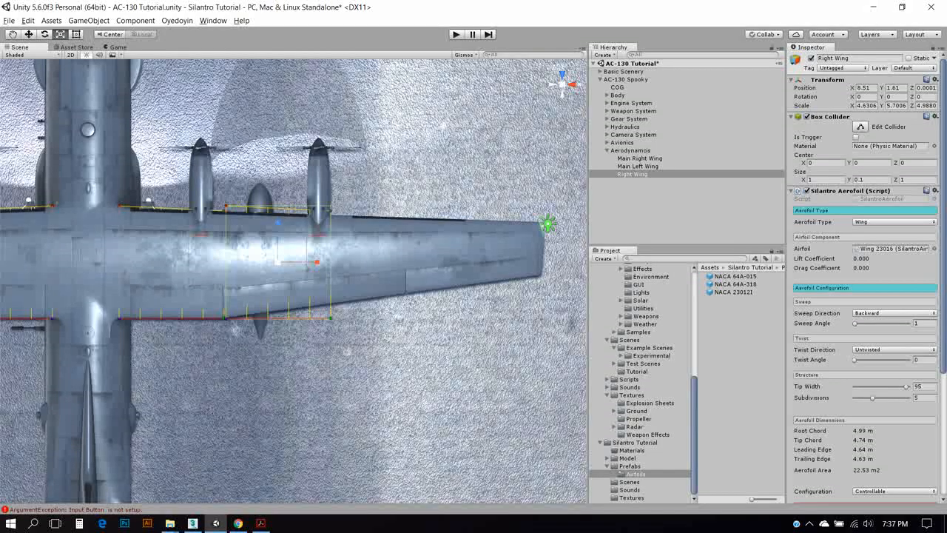
left_click_drag(317, 262, 391, 262)
key("w")
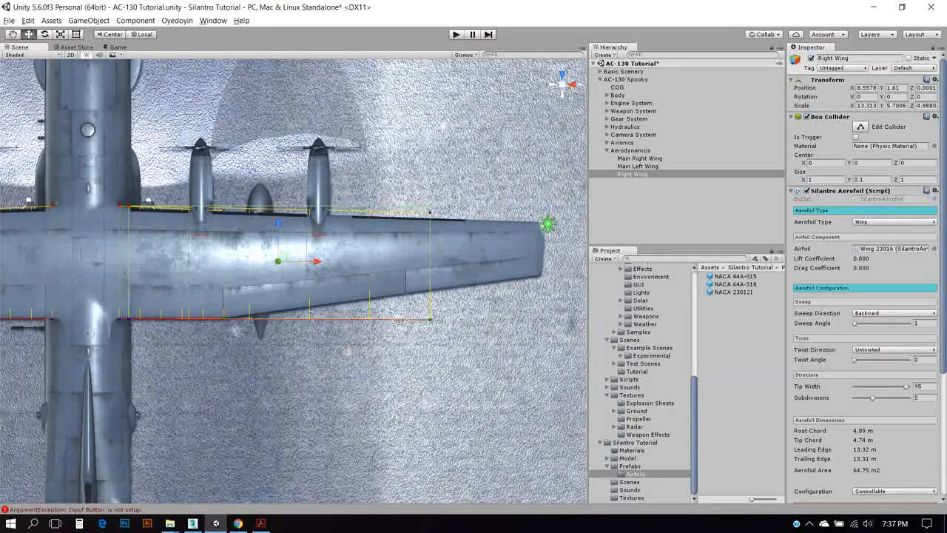
left_click_drag(317, 261, 416, 261)
key("t")
key("e")
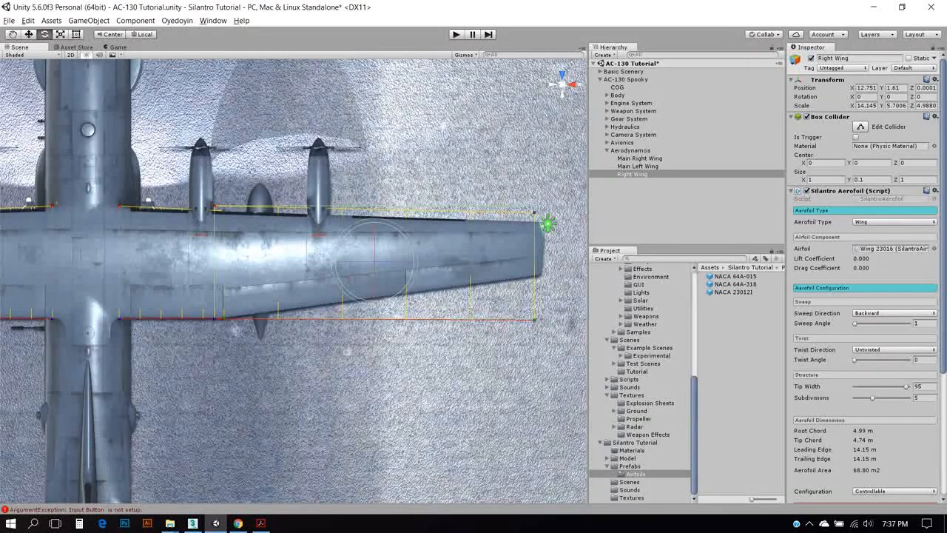
key("w")
left_click_drag(411, 260, 420, 261)
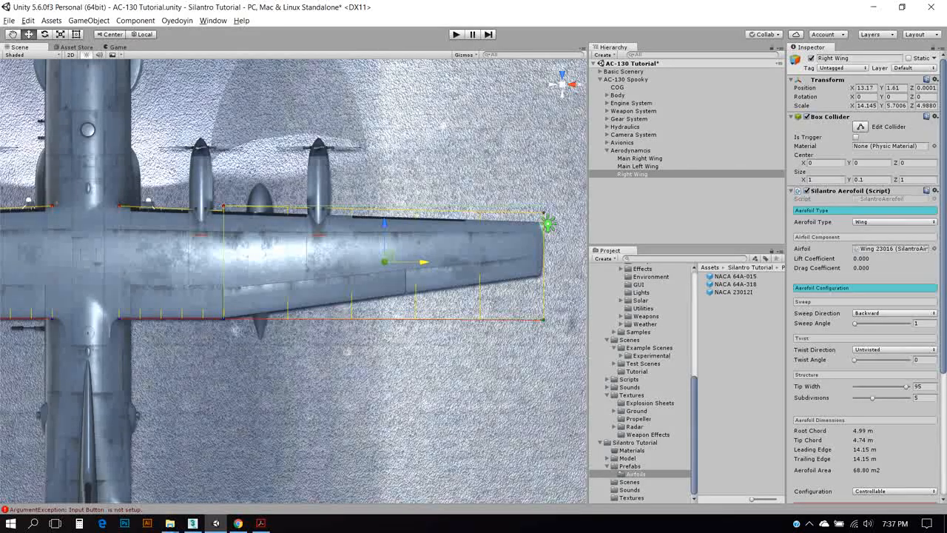
Step: Shorten the Right Wing aerofoil's chord to a Z scale of about 4.67 so its root approaches the main wing section's tip
key("r")
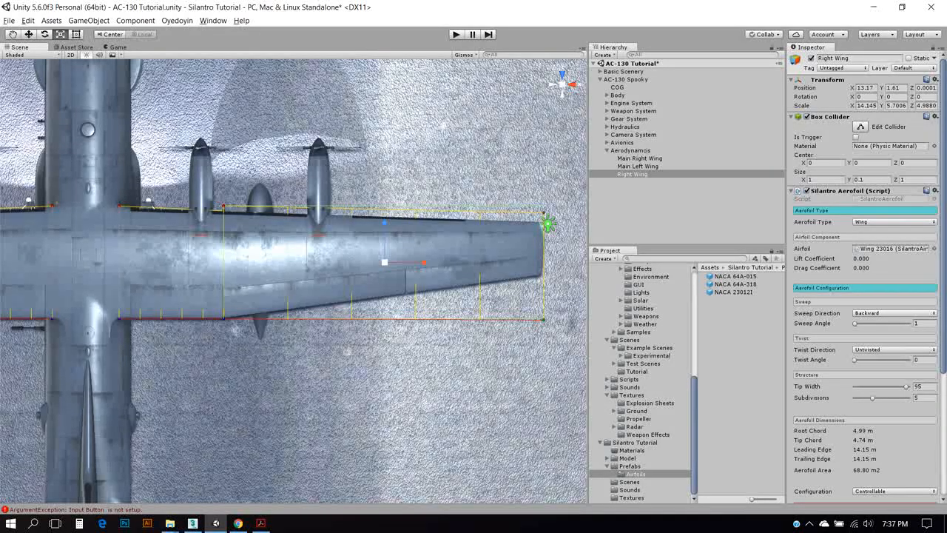
left_click_drag(302, 433, 307, 431, "alt")
left_click_drag(386, 222, 386, 225)
left_click(562, 84)
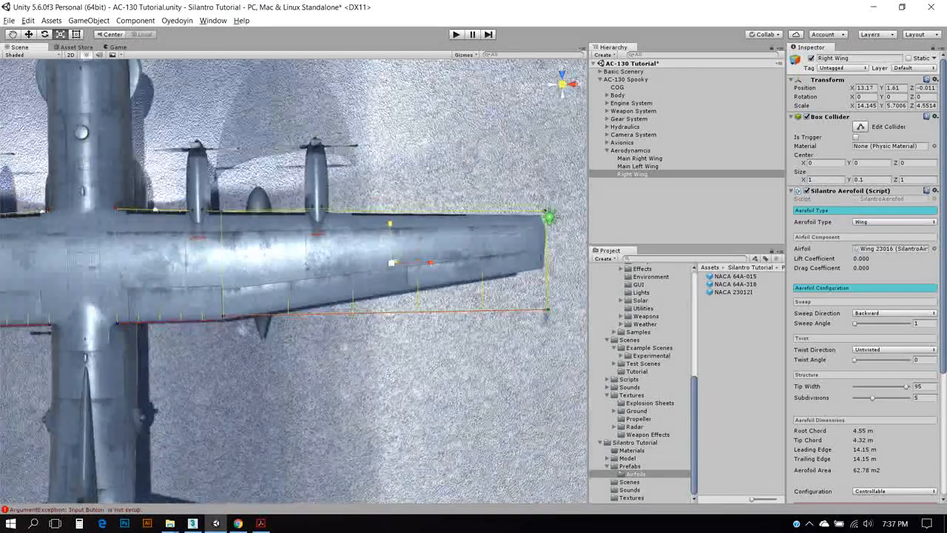
left_click(563, 84)
scroll(294, 277, "up", 5)
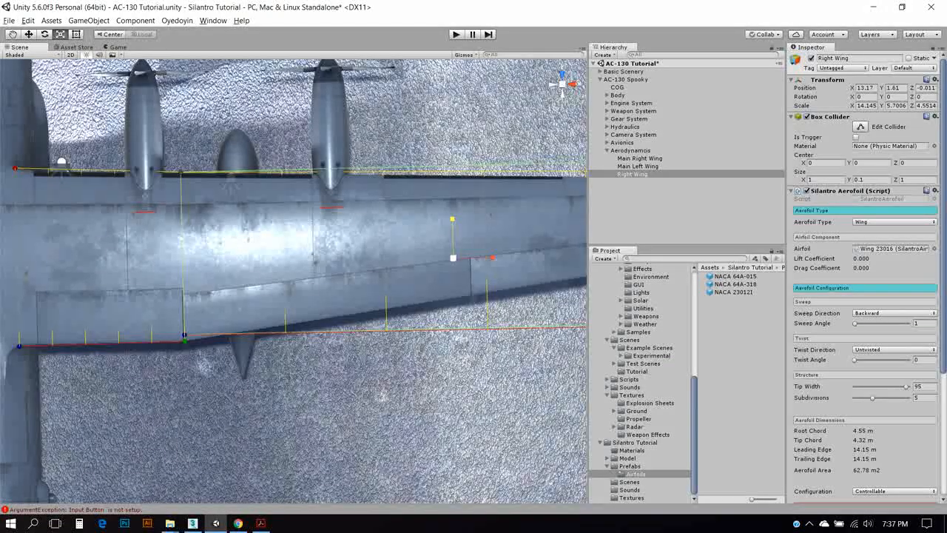
left_click_drag(452, 219, 452, 218)
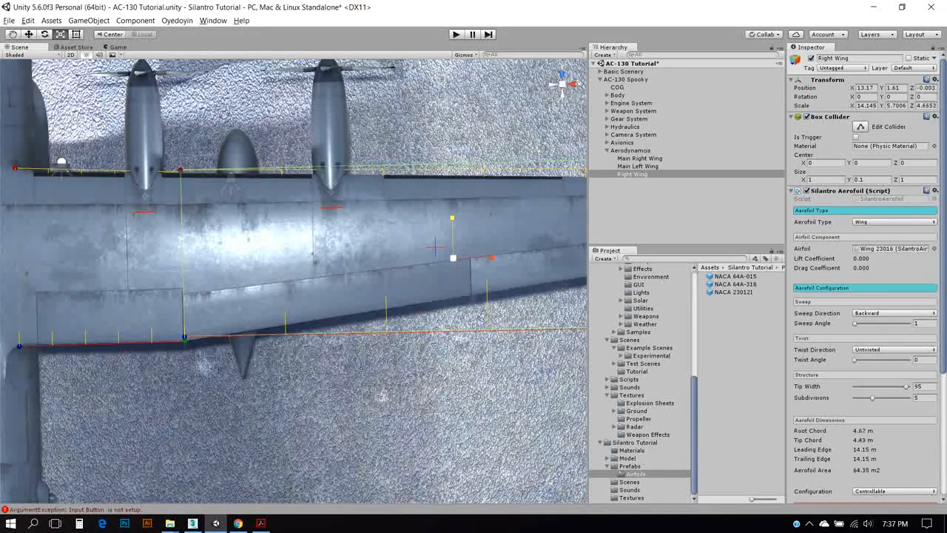
Step: Align the Right Wing root with the main section's tip at Z position -0.08 and Z scale of about 4.72
key("w")
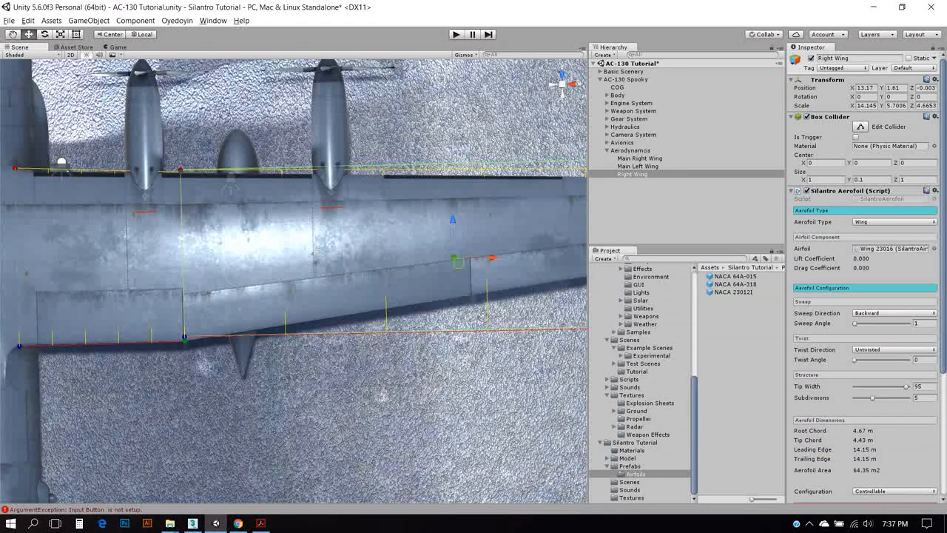
left_click_drag(452, 219, 453, 222)
key("r")
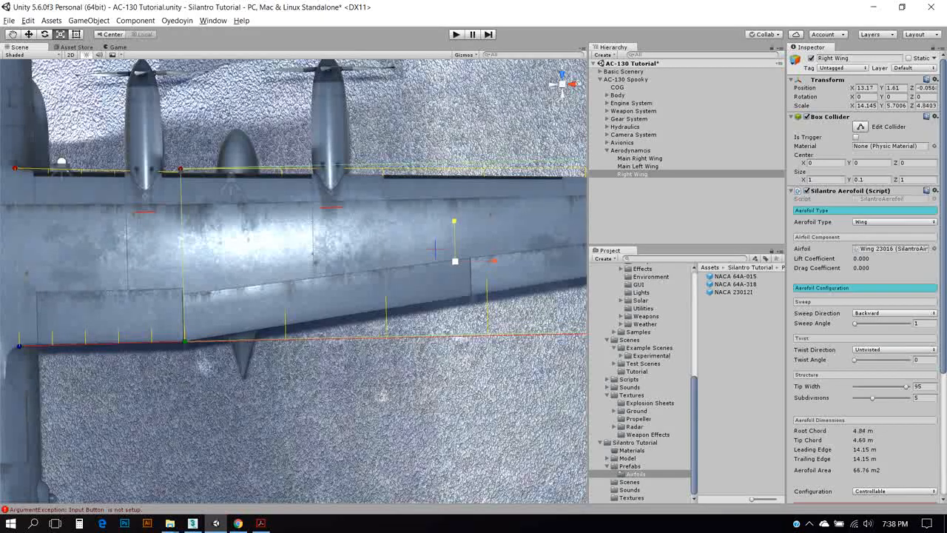
left_click_drag(453, 222, 453, 219)
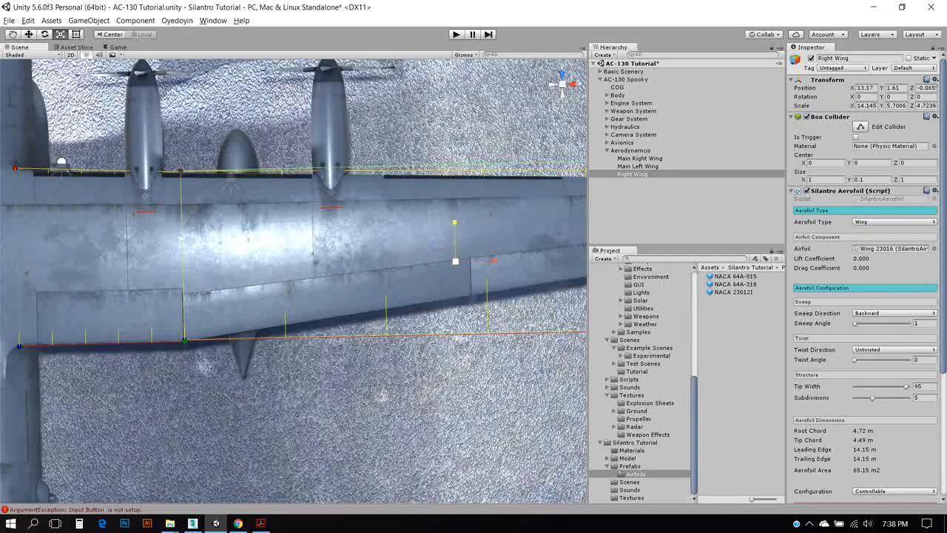
key("w")
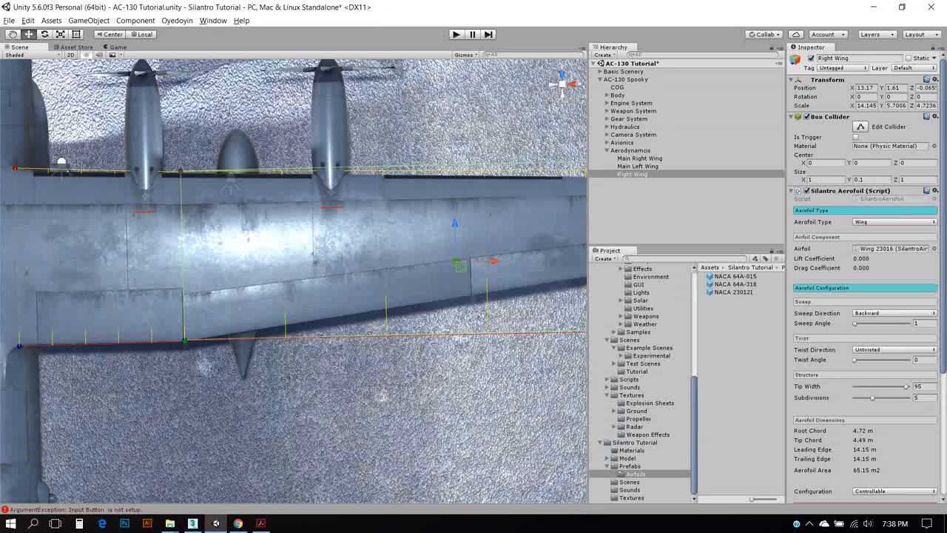
left_click_drag(455, 222, 456, 223)
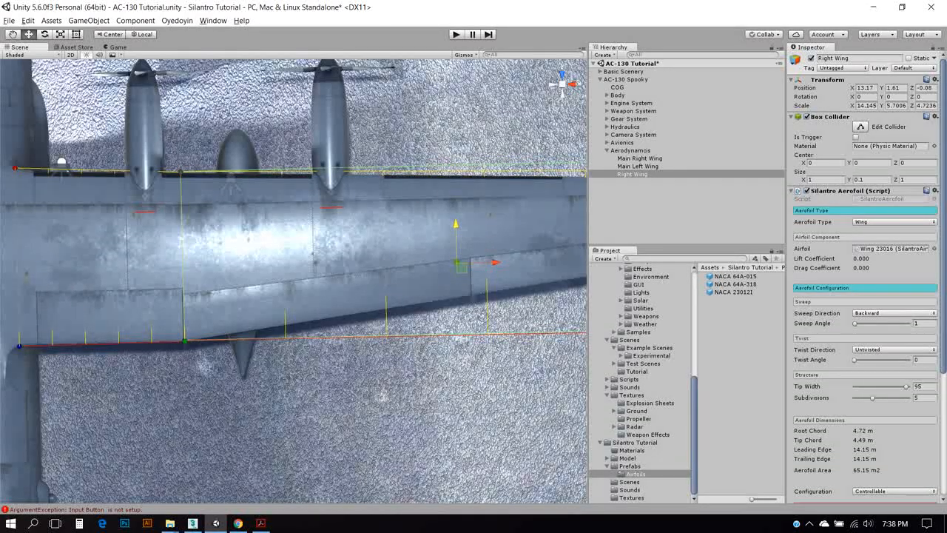
Step: Taper the Right Wing aerofoil to the wing outline with Forward sweep direction, sweep angle 4 and tip width 49
scroll(294, 279, "down", 5)
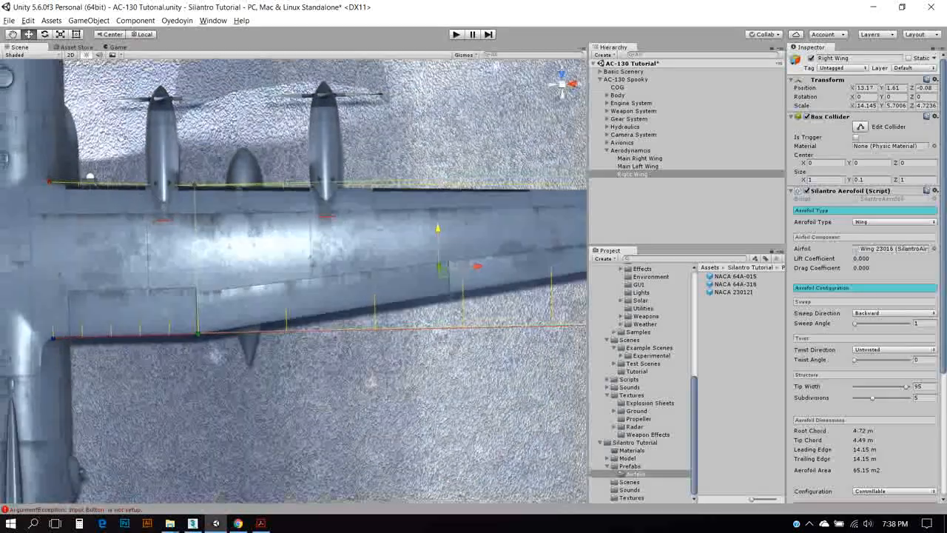
scroll(294, 279, "down", 3)
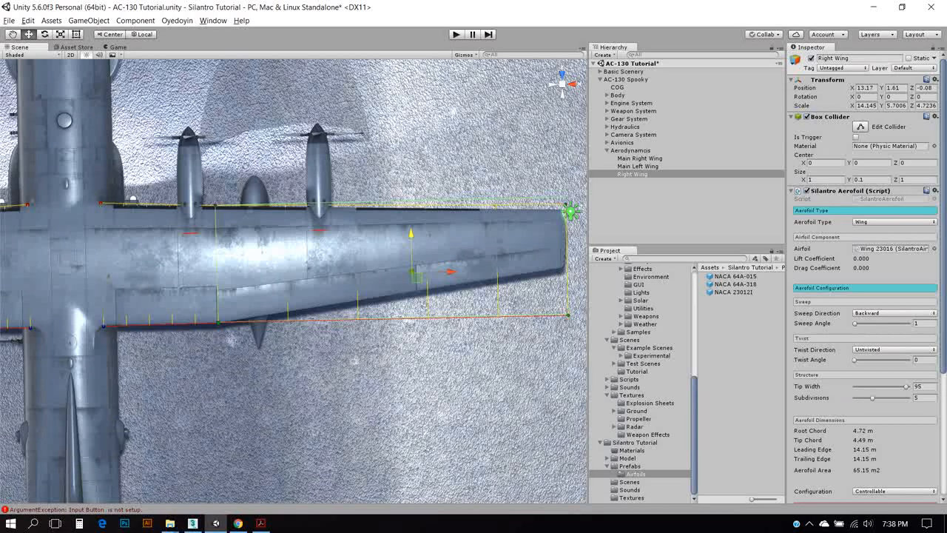
left_click_drag(906, 387, 881, 386)
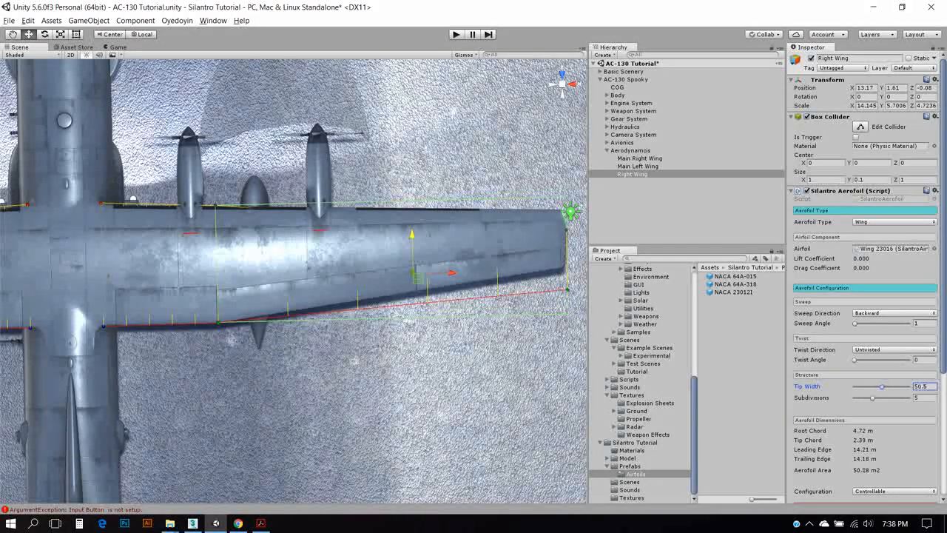
left_click(894, 313)
left_click(884, 336)
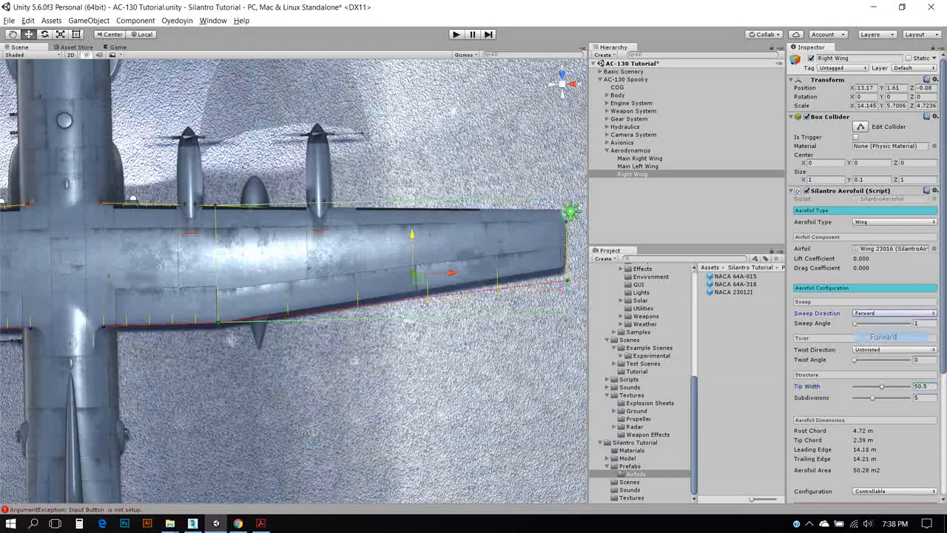
left_click_drag(854, 323, 857, 323)
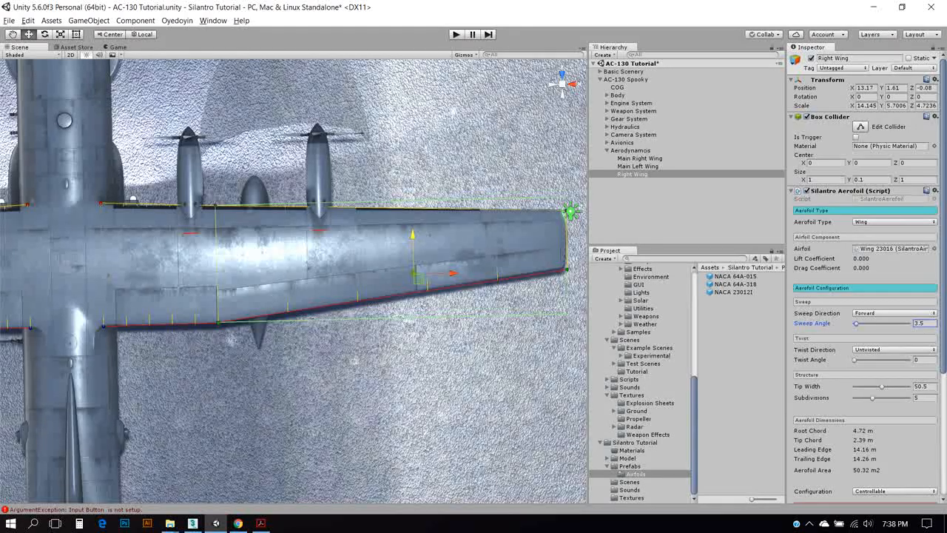
left_click(919, 324)
type("4")
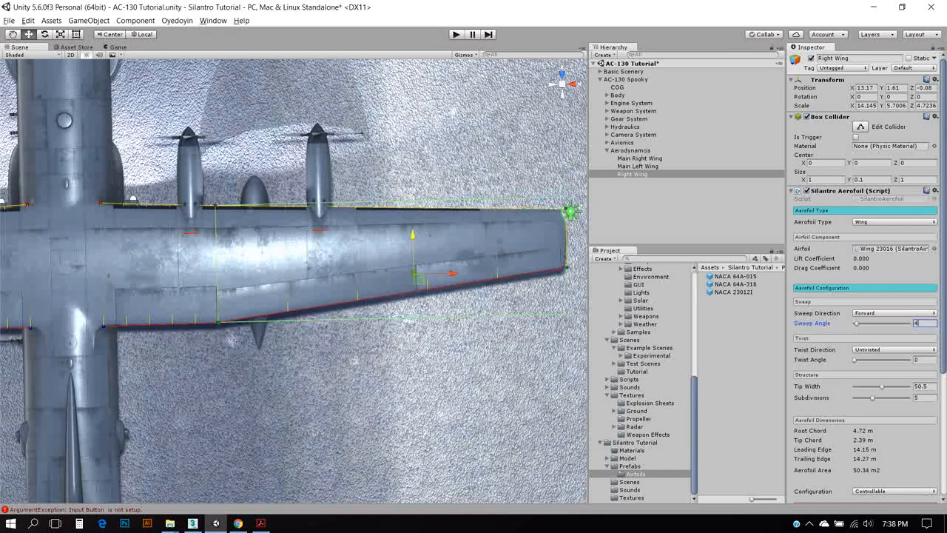
left_click(920, 386)
type("49f")
Step: Set the Right Wing aerofoil's subdivisions to 7
scroll(296, 281, "up", 10)
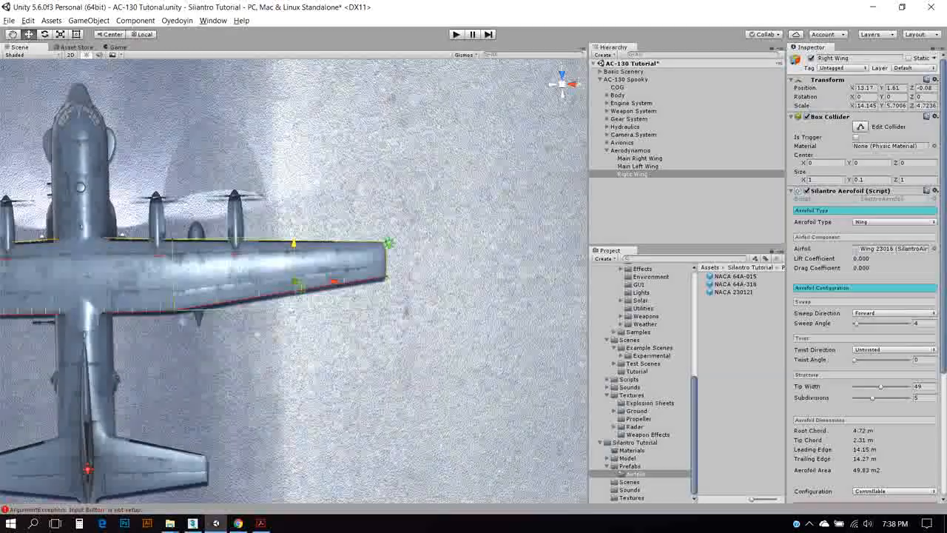
scroll(296, 281, "down", 2)
scroll(296, 281, "down", 5)
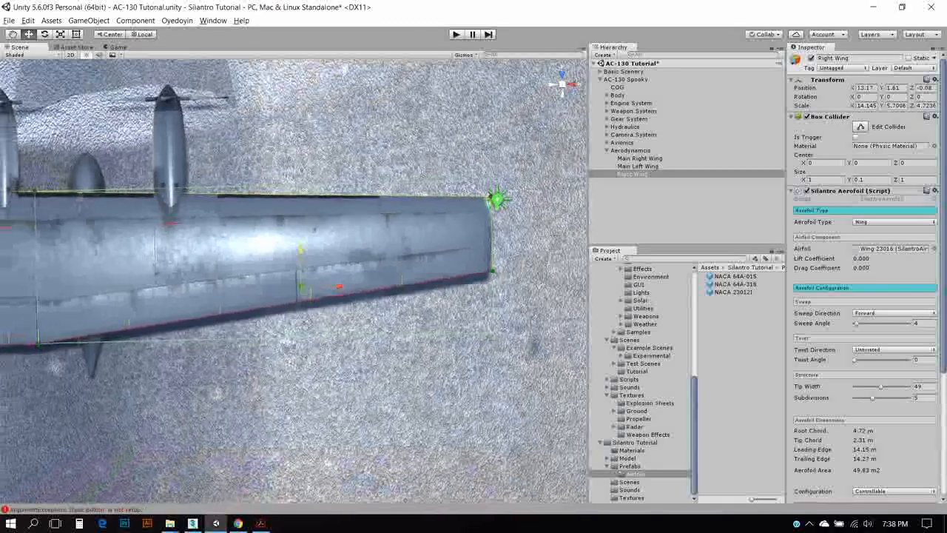
scroll(295, 281, "down", 2)
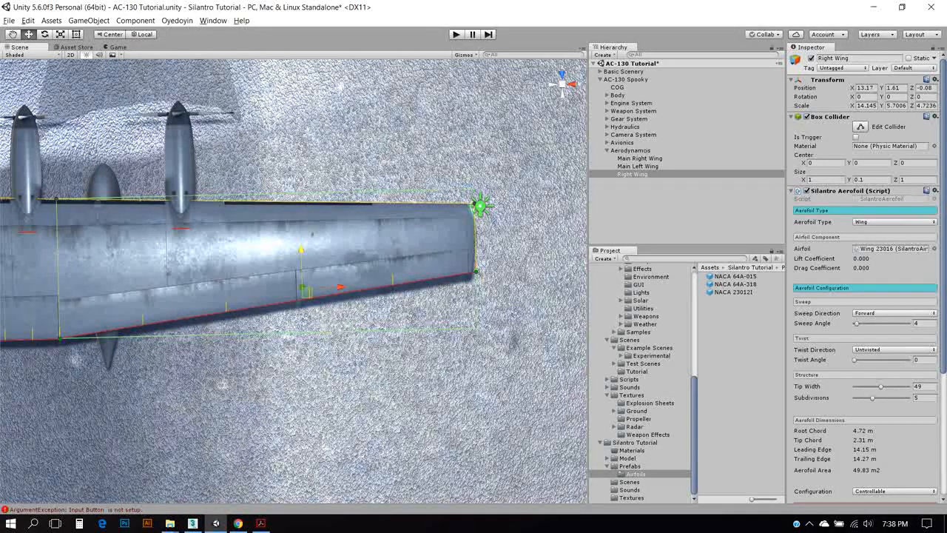
left_click(924, 398)
type("7")
Step: Examine the Right Wing aerofoil's fit and how its subdivisions line up with the right aileron mesh
left_click_drag(312, 234, 275, 134, "alt")
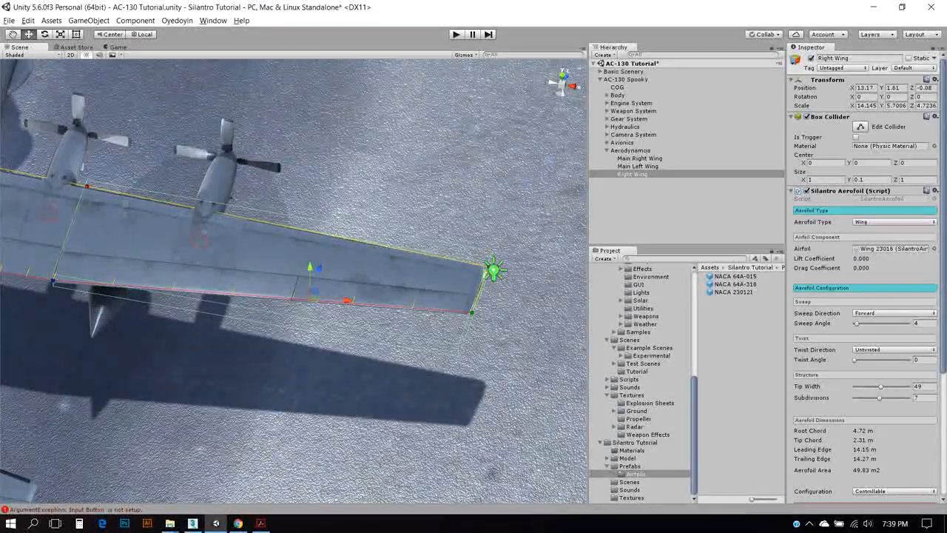
left_click_drag(310, 255, 305, 281, "alt")
scroll(305, 197, "up", 10)
scroll(306, 196, "down", 10)
left_click(562, 79)
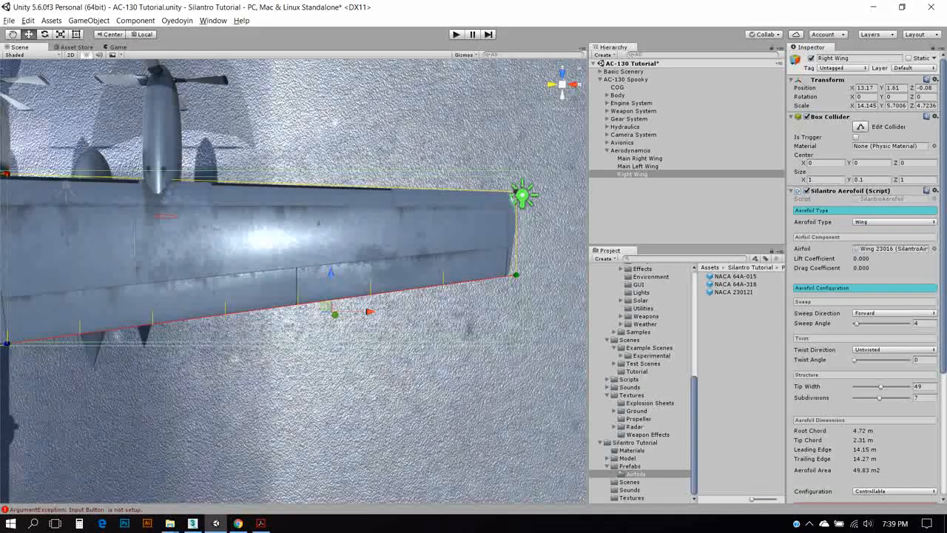
left_click(403, 284)
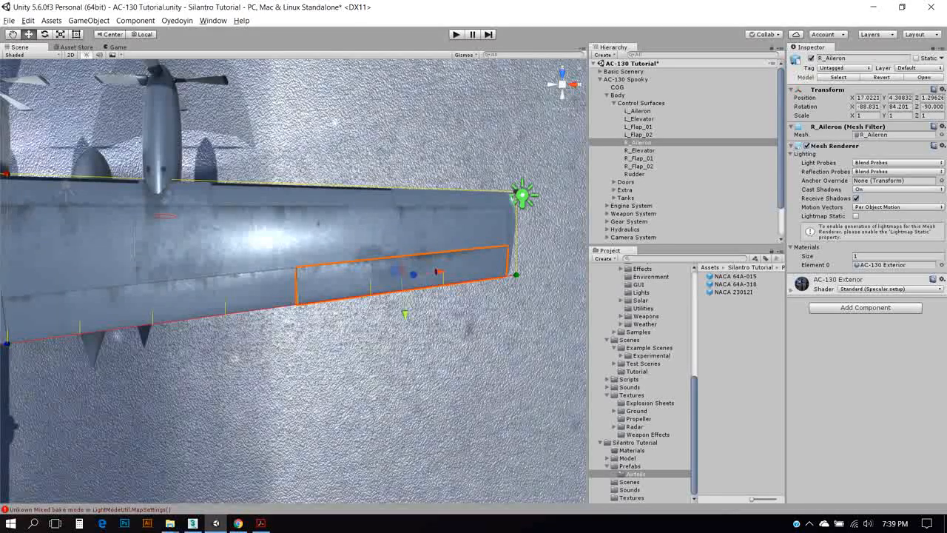
middle_click_drag(429, 318, 318, 325)
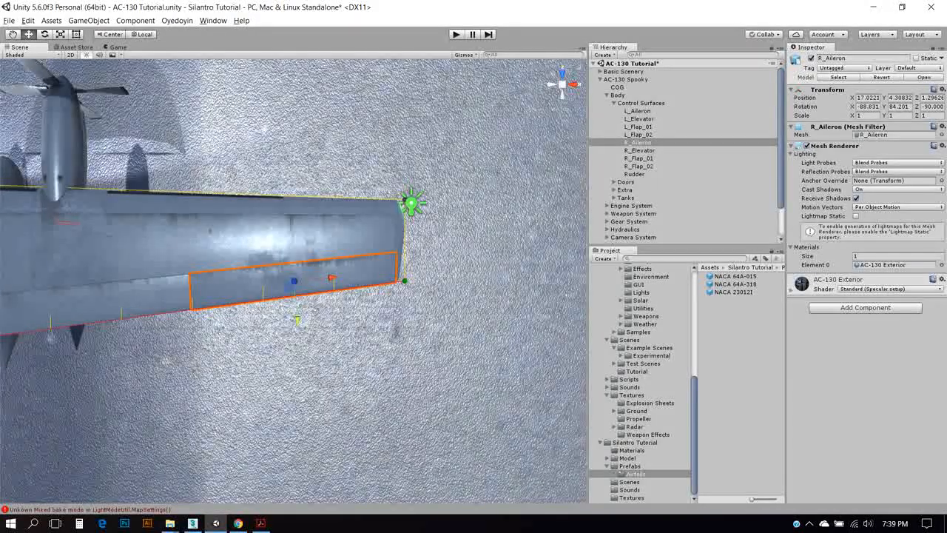
Step: Duplicate the Right Wing aerofoil and rename the copy as Left Wing
left_click_drag(781, 174, 781, 210)
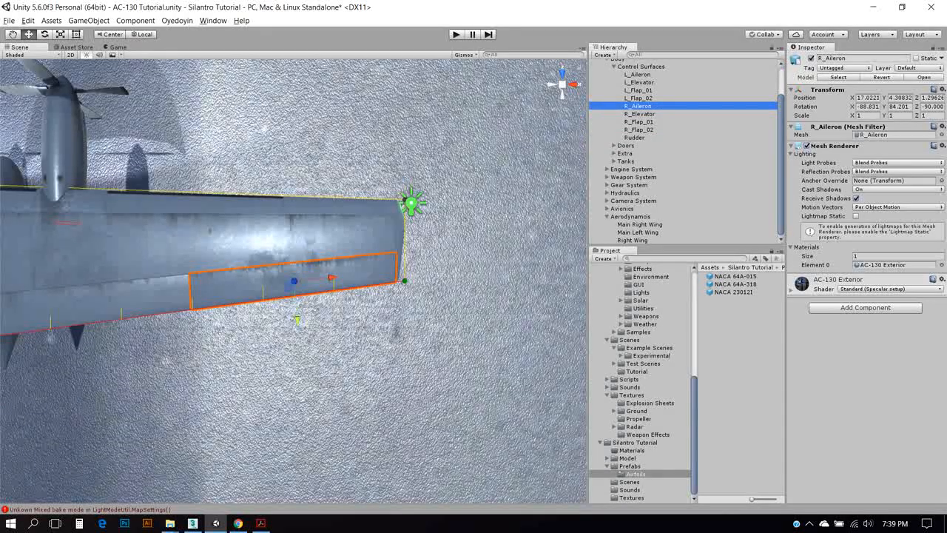
double_click(633, 239)
key("ctrl+d")
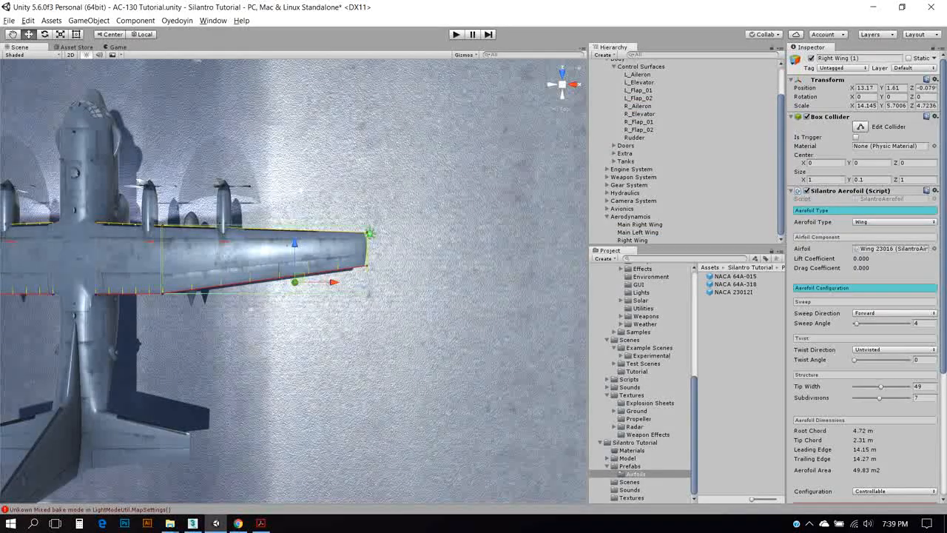
key("F2")
type("Left Wi")
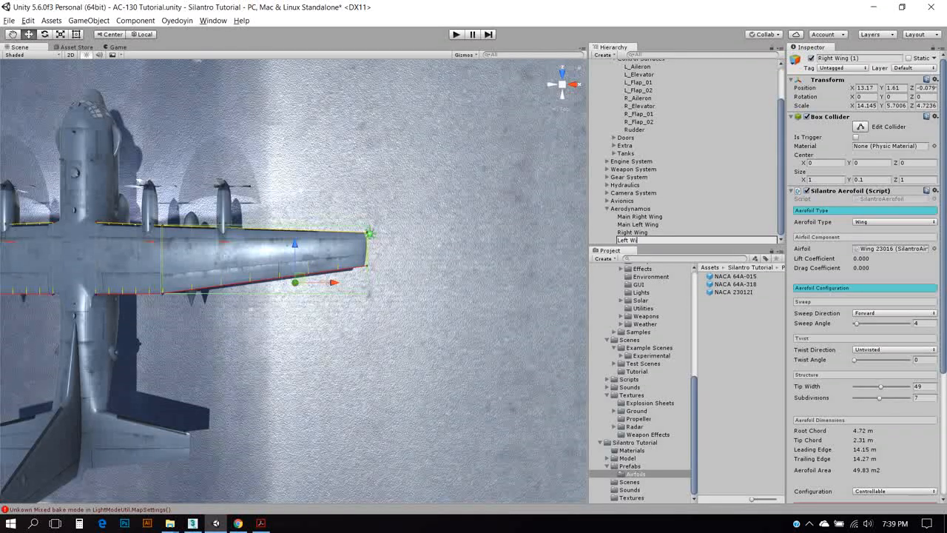
type("ng")
key("Return")
Step: Add a Silantro Quantum component to Left Wing
left_click_drag(943, 215, 943, 344)
left_click(861, 489)
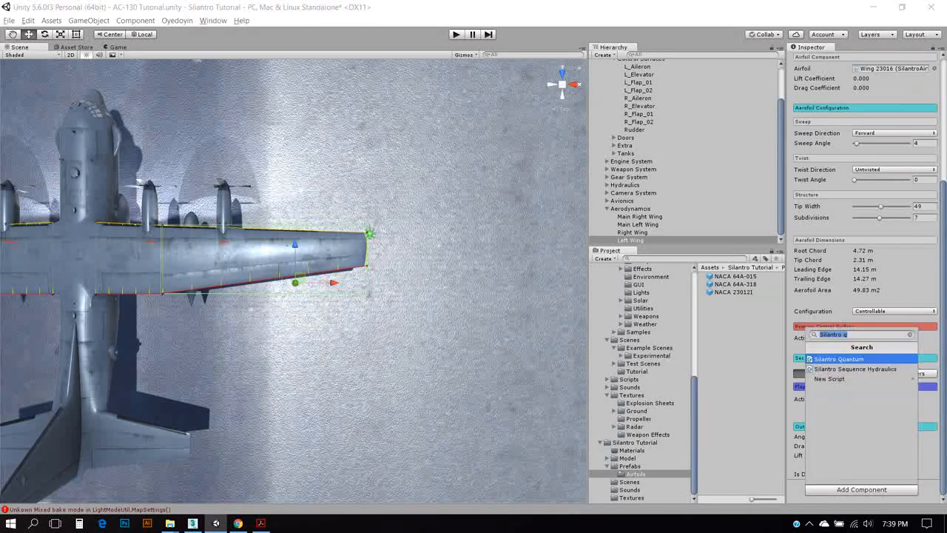
key("Return")
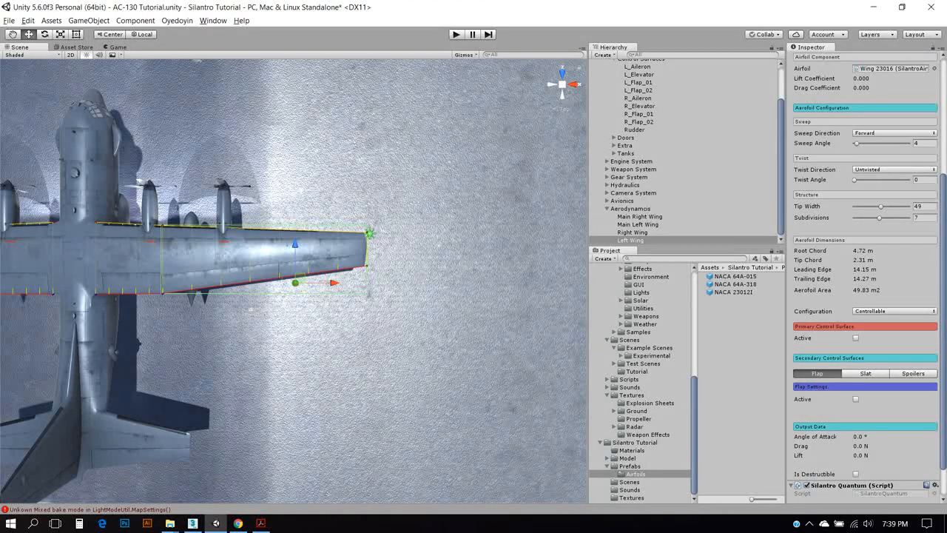
Step: Mirror Left Wing by assigning Right Wing as its Silantro Quantum parent instance, and remove the Quantum component
scroll(862, 278, "down", 2)
left_click_drag(632, 232, 888, 473)
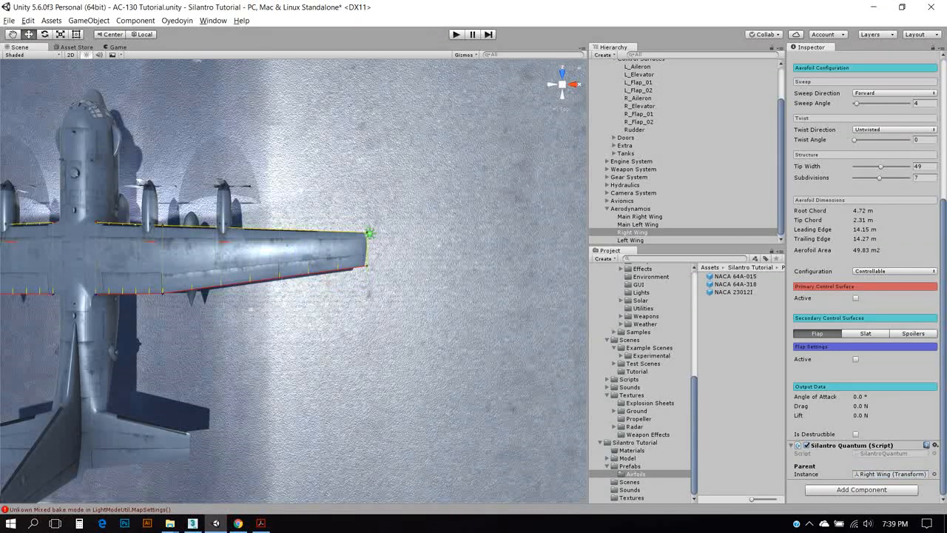
double_click(631, 240)
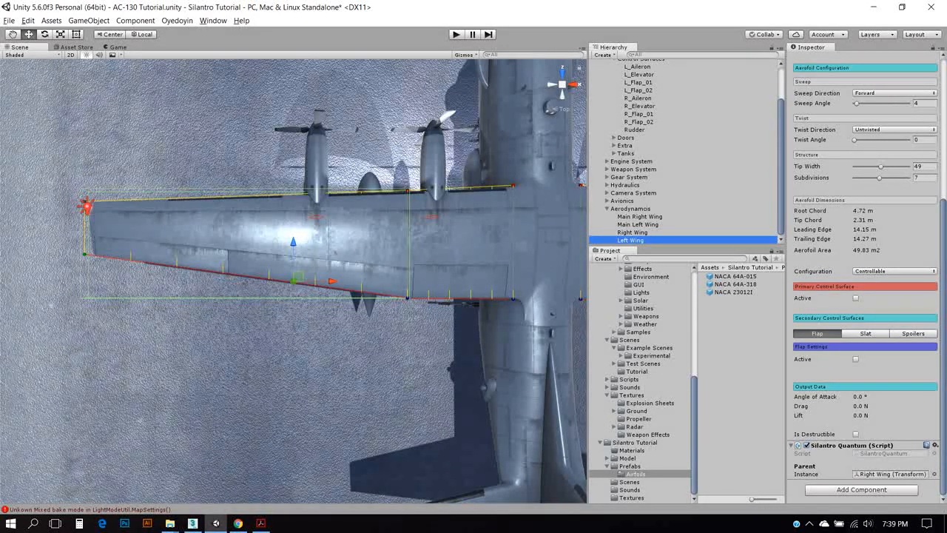
left_click(933, 445)
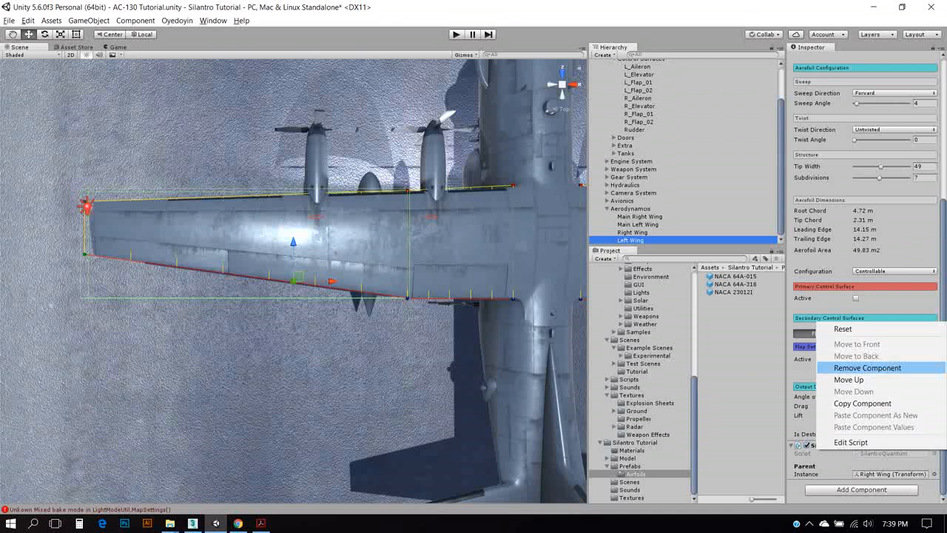
left_click(832, 357)
Step: Reduce the Main Left Wing aerofoil's subdivisions to 3 so they suit the left inboard flap mesh
left_click(633, 232)
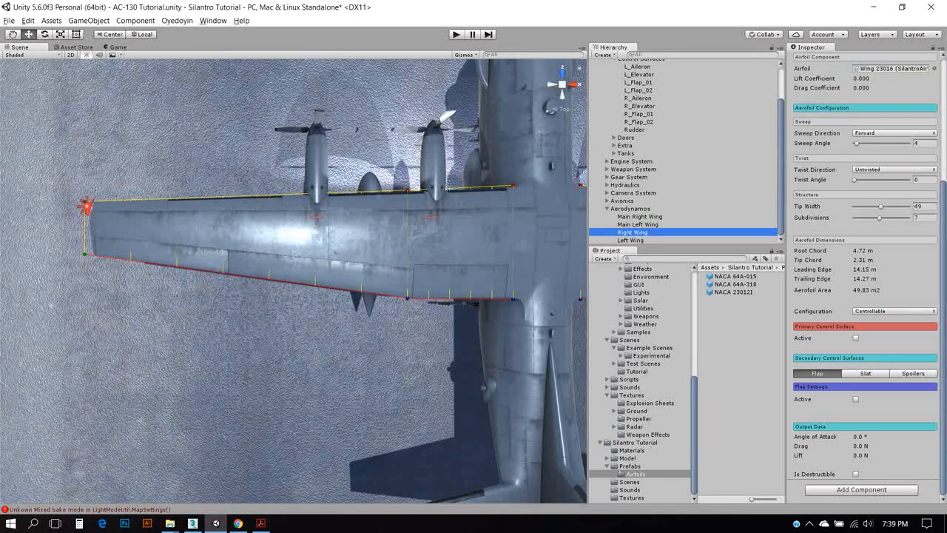
left_click(638, 224)
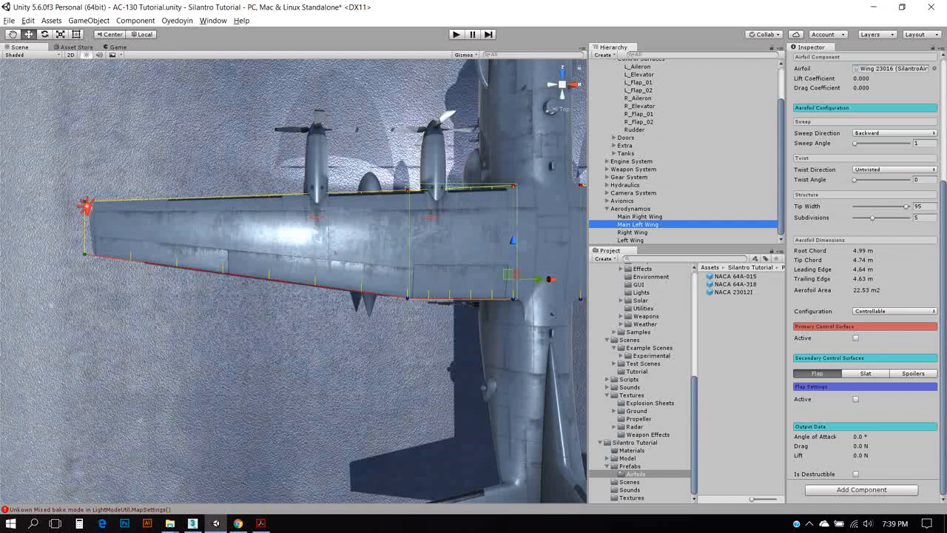
key("f")
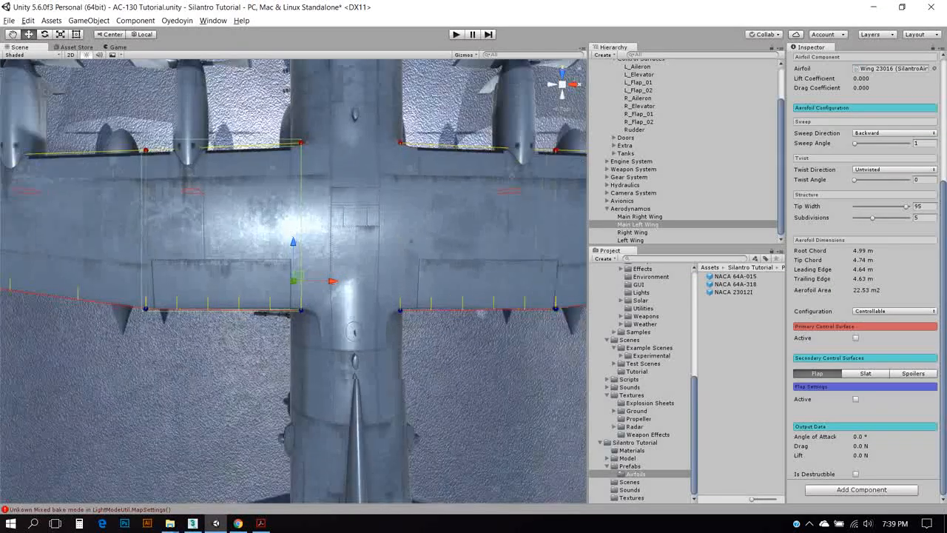
scroll(293, 281, "up", 4)
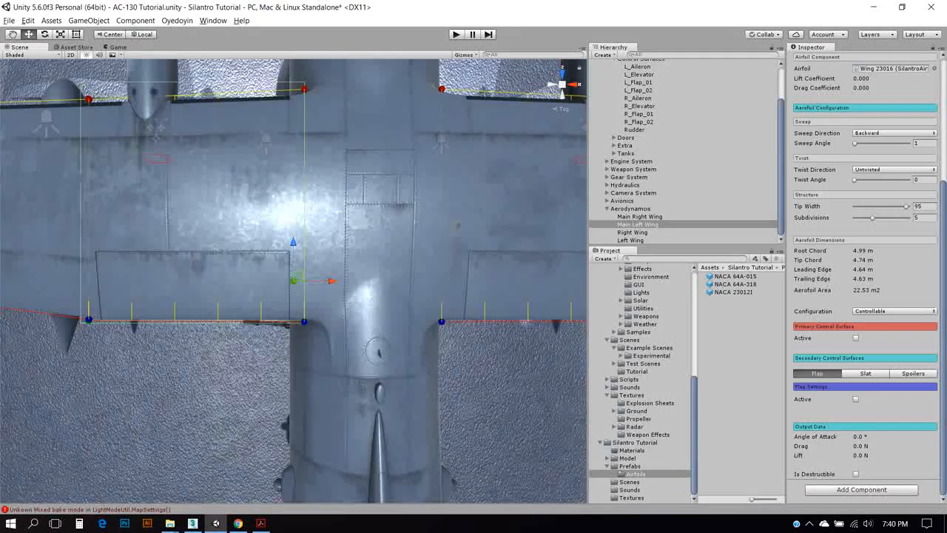
scroll(864, 274, "up", 1)
left_click(920, 221)
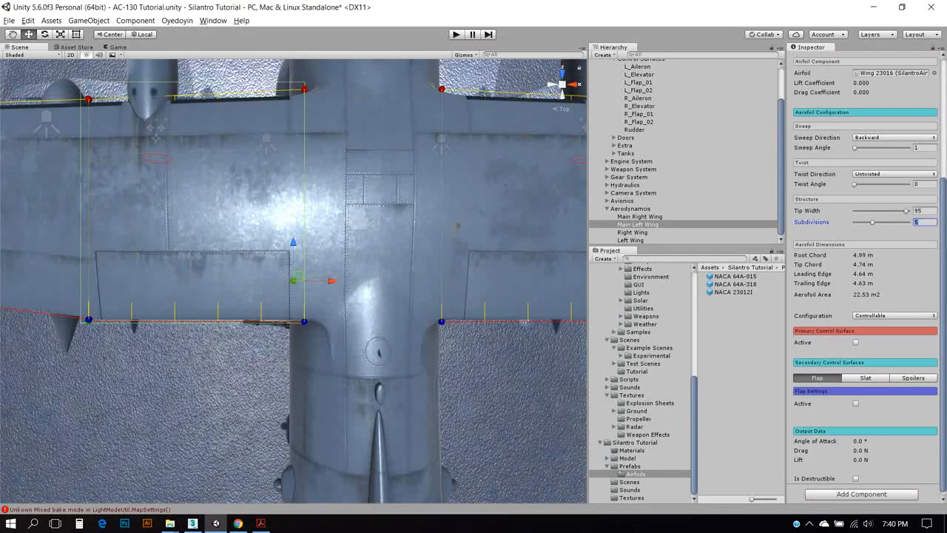
type("4")
key("BackSpace")
type("3")
Step: Set the Main Right Wing aerofoil's subdivisions to 3 as well
left_click(640, 217)
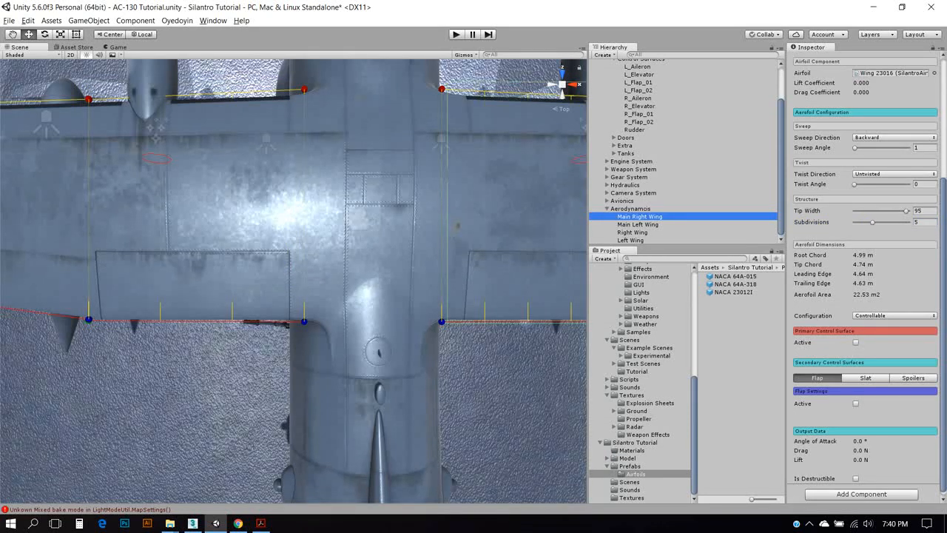
left_click(919, 222)
type("3")
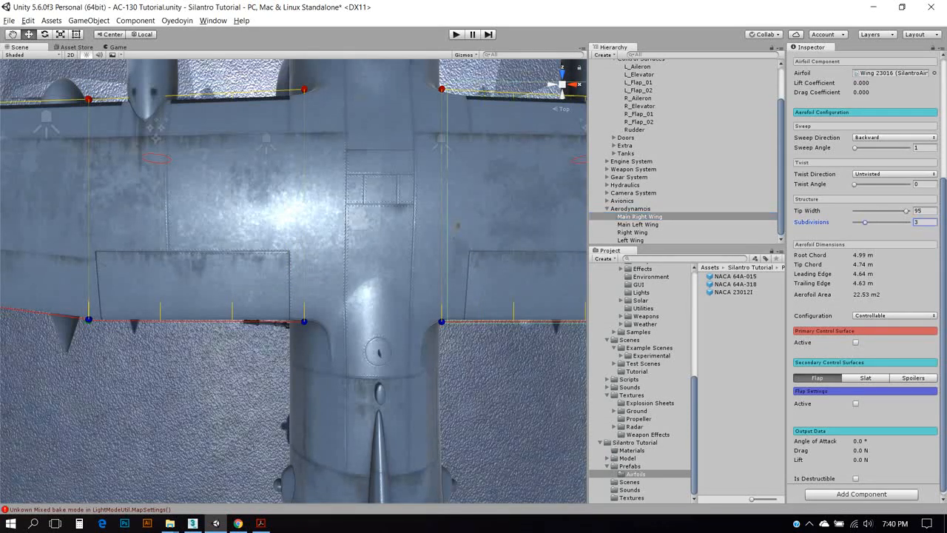
Step: Duplicate the Main Right Wing aerofoil and rename the copy as Right Stabilizer
scroll(294, 281, "down", 20)
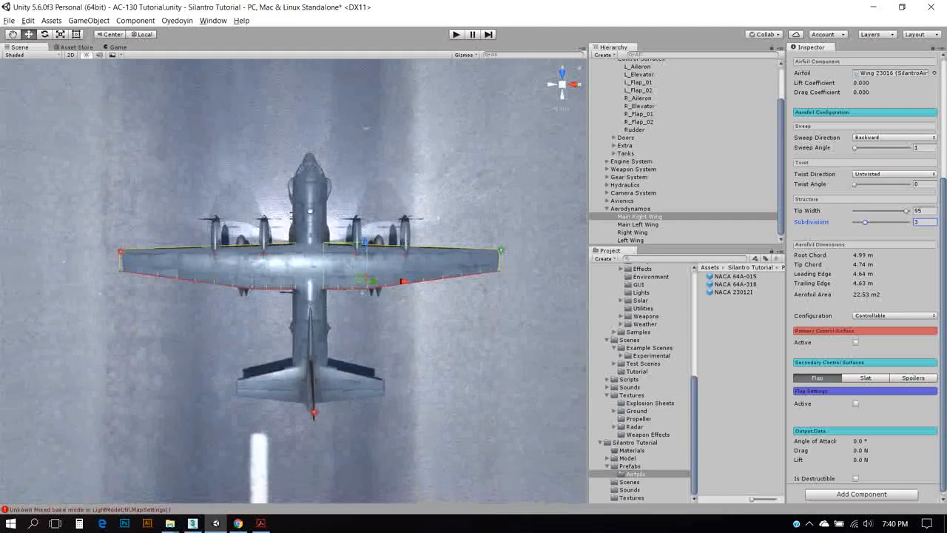
scroll(294, 281, "up", 7)
scroll(293, 281, "up", 3)
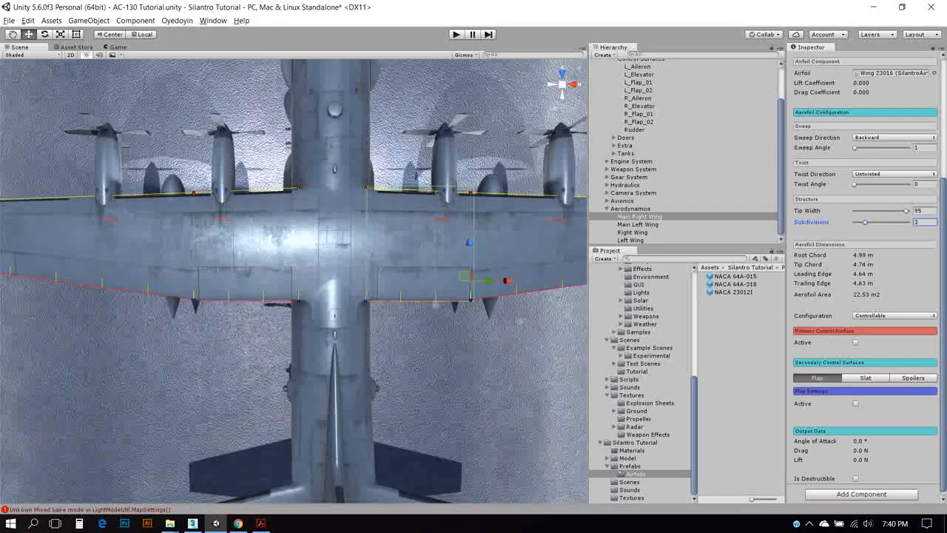
scroll(293, 281, "down", 6)
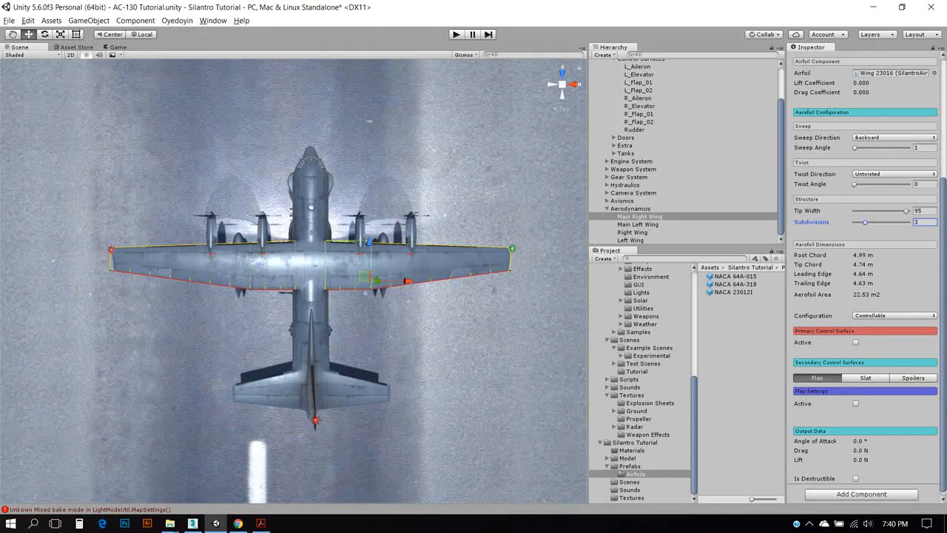
left_click(630, 209)
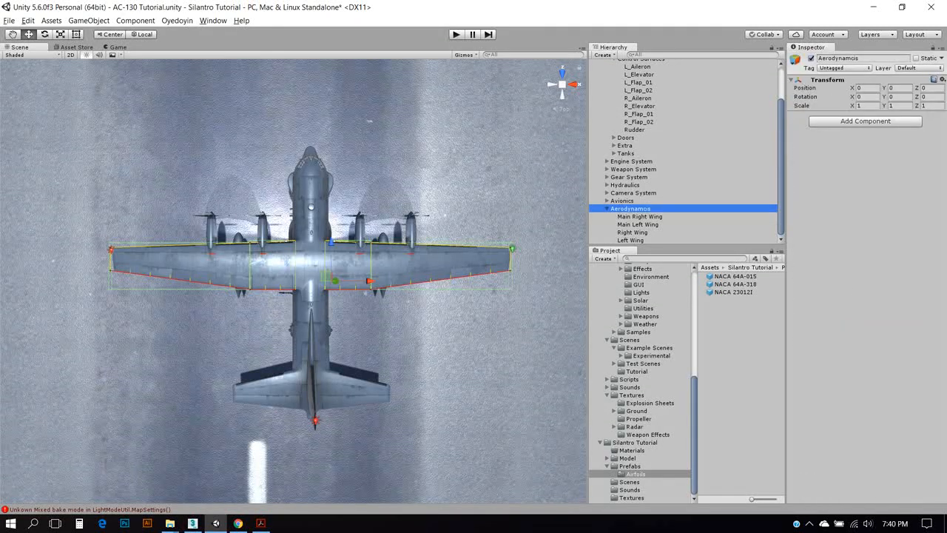
scroll(295, 281, "up", 2)
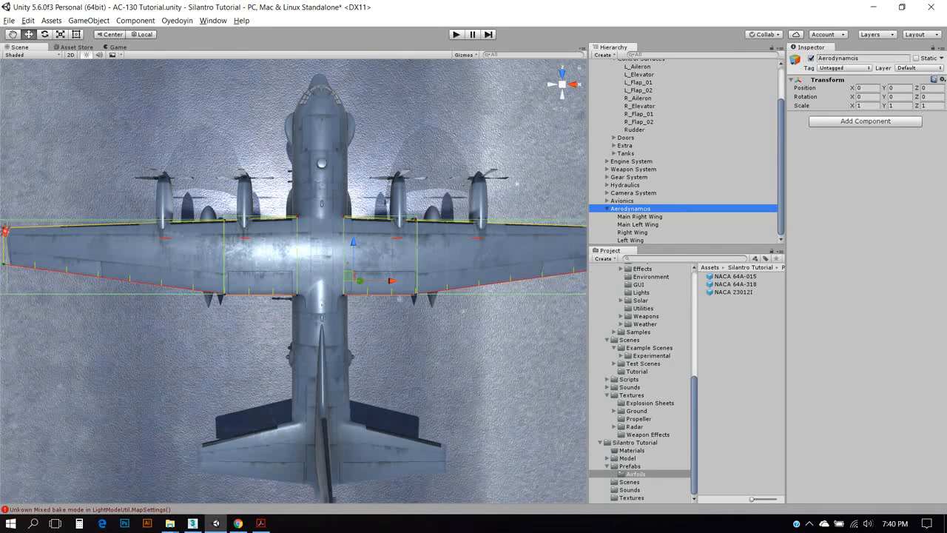
left_click(638, 224)
left_click(639, 217)
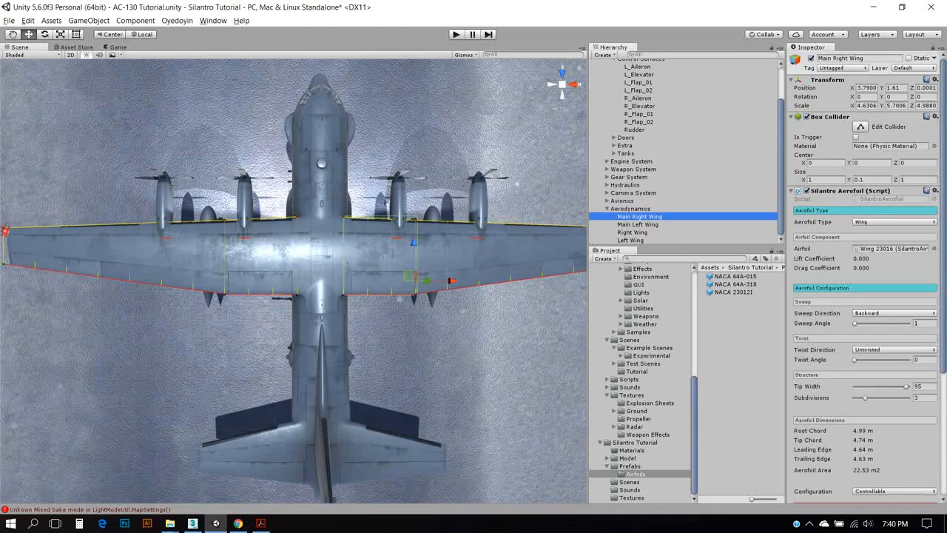
key("ctrl+d")
key("F2")
type("Right S")
type("ta")
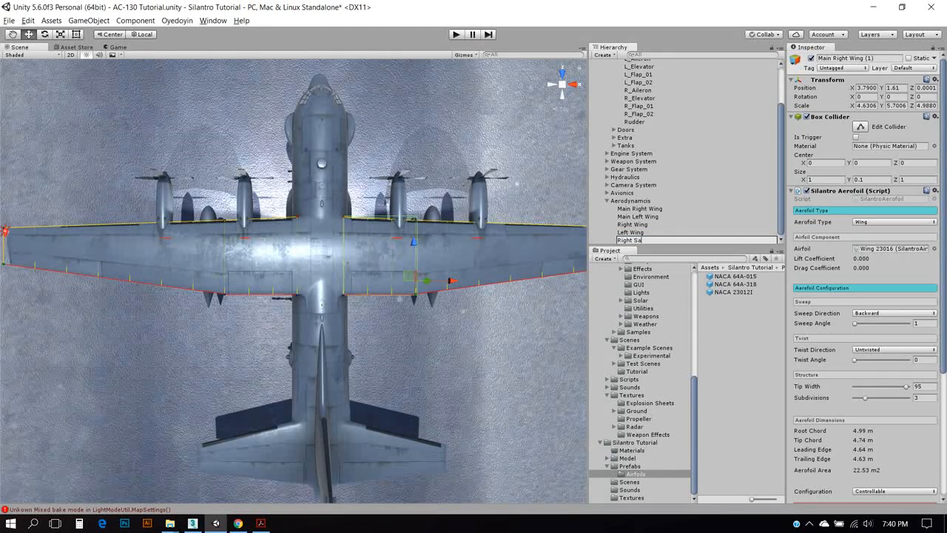
type("bilizer")
key("Return")
Step: Move Right Stabilizer back onto the right tailplane, to about Z -12.56, and scale its root chord down to about 4.05 m
left_click_drag(409, 275, 404, 475)
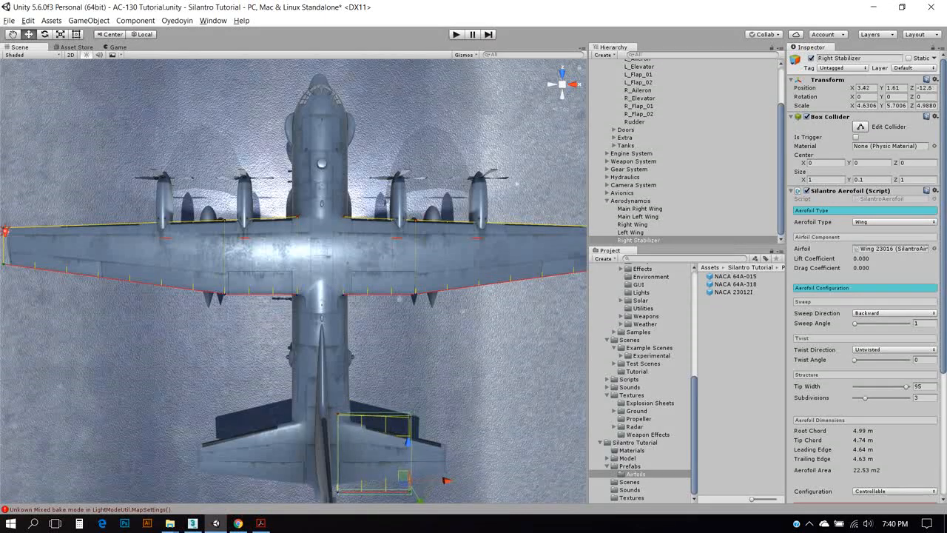
key("f")
key("r")
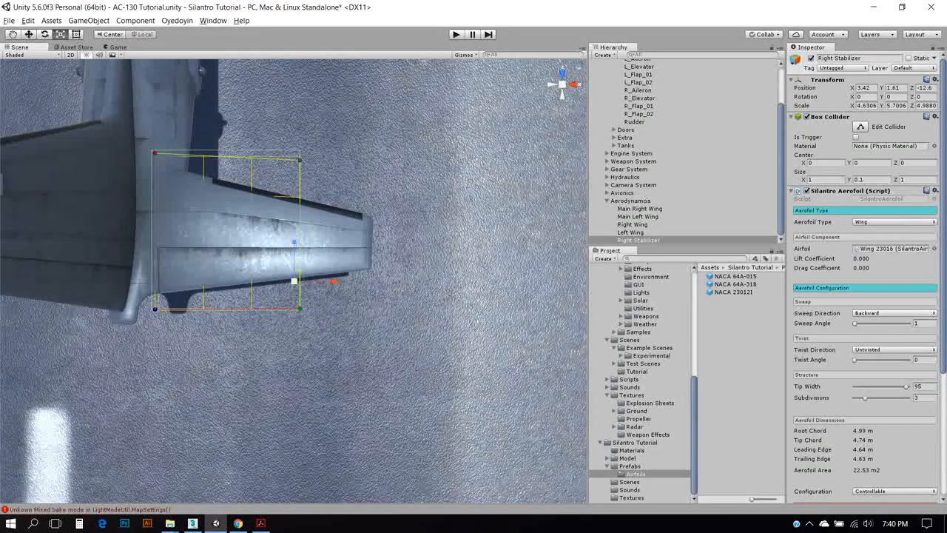
mouse_move(294, 242)
left_mouse_down()
mouse_move(293, 251)
mouse_move(294, 241)
left_mouse_up()
key("w")
key("r")
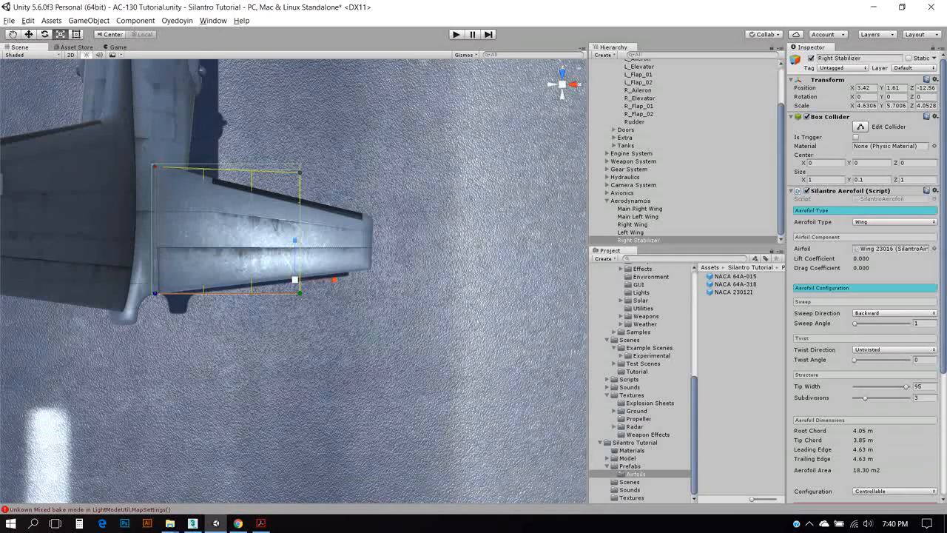
Step: Widen Right Stabilizer to an X scale of about 7.21 and position it at X 4.49 to span the right tailplane, using the pivot handle
left_click_drag(334, 279, 350, 279)
left_click(108, 34)
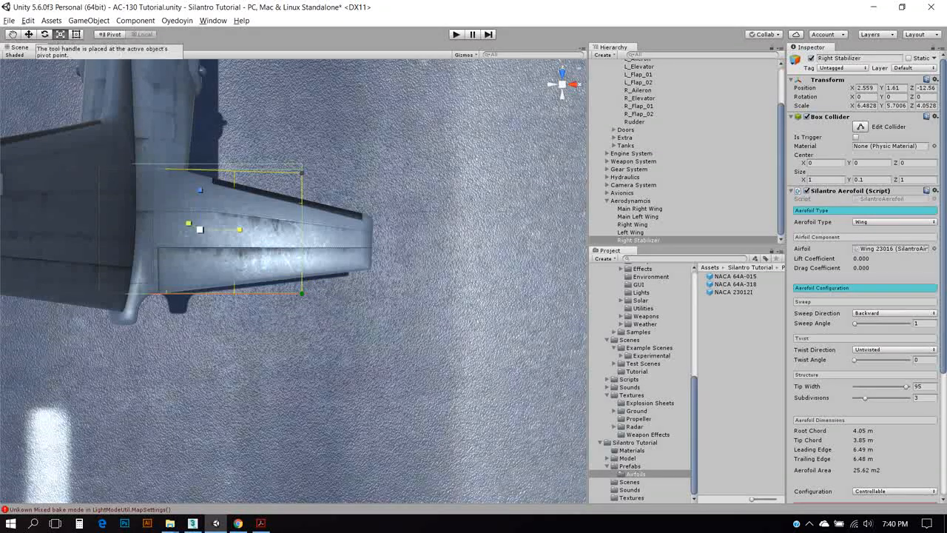
key("w")
left_click_drag(235, 230, 300, 230)
key("r")
key("w")
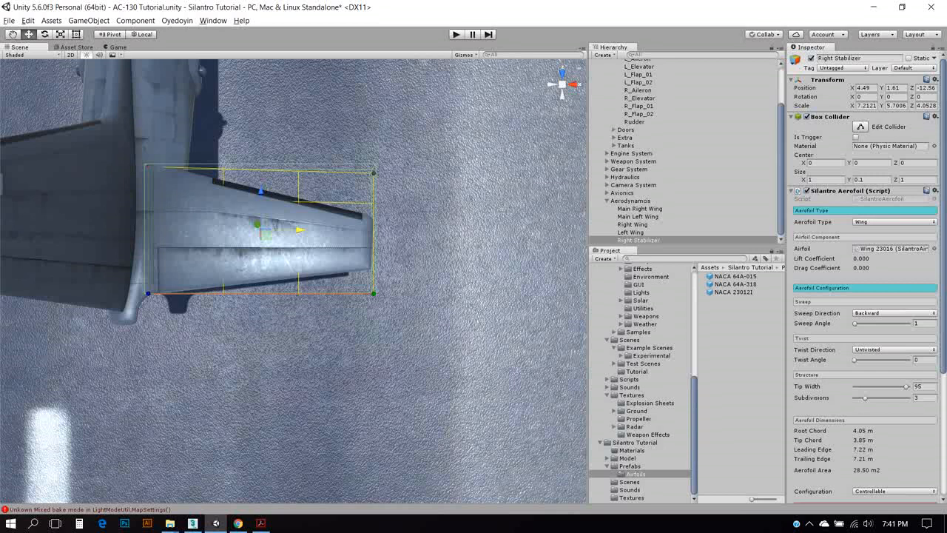
Step: Taper Right Stabilizer with a tip width of 47.7 and a backward sweep angle of 3.5
scroll(864, 273, "down", 5)
left_click_drag(905, 287, 880, 287)
left_click(894, 214)
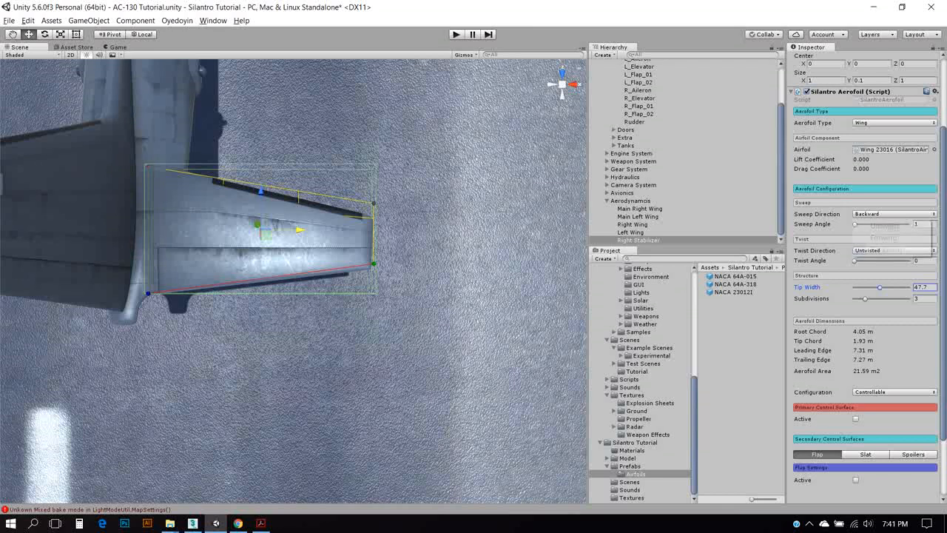
left_click(892, 251)
left_click_drag(854, 224, 856, 224)
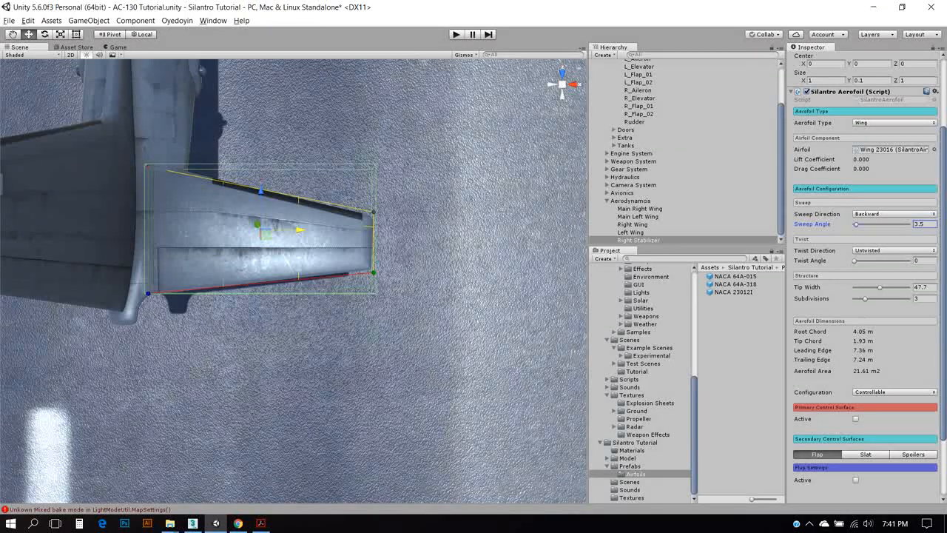
Step: Shift Right Stabilizer slightly forward and scale its root chord to about 4.20 m to match the tailplane's edges
left_click_drag(260, 193, 260, 188)
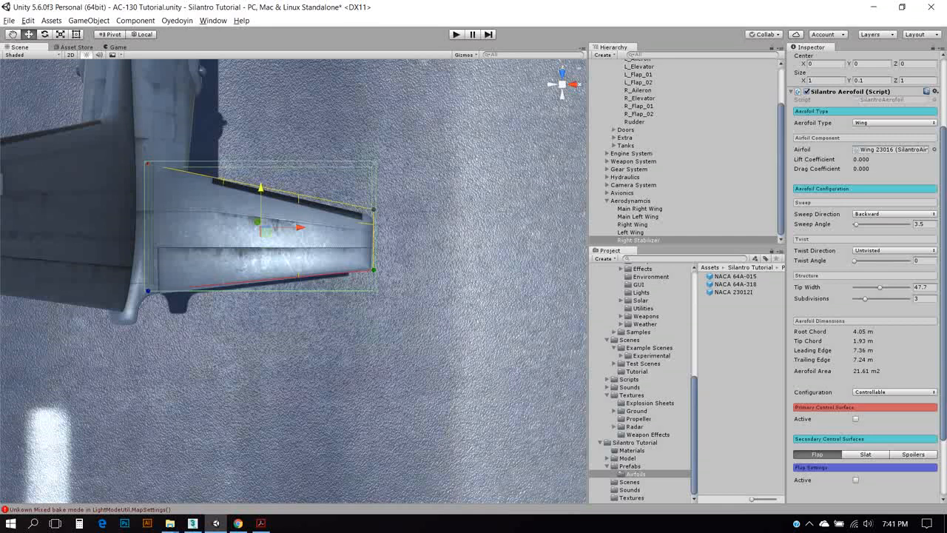
key("r")
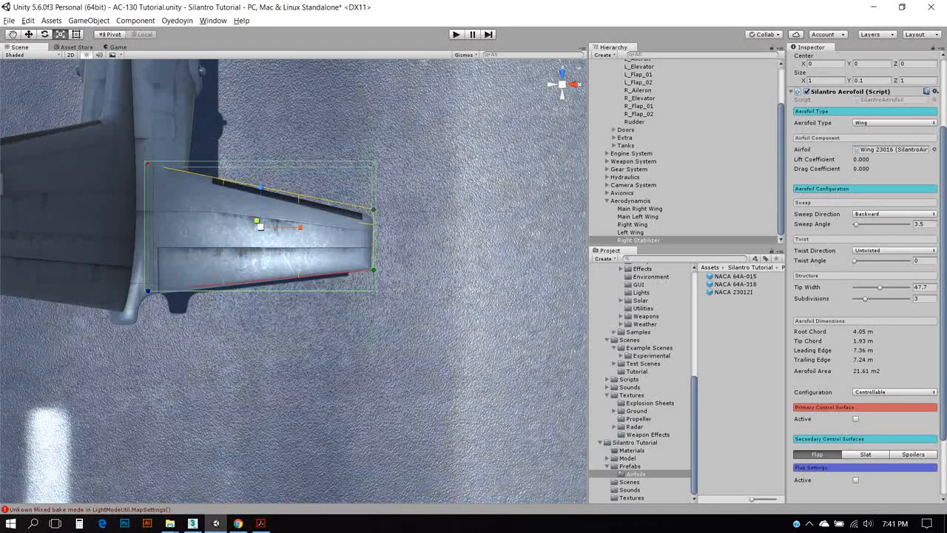
left_click_drag(260, 188, 261, 189)
key("w")
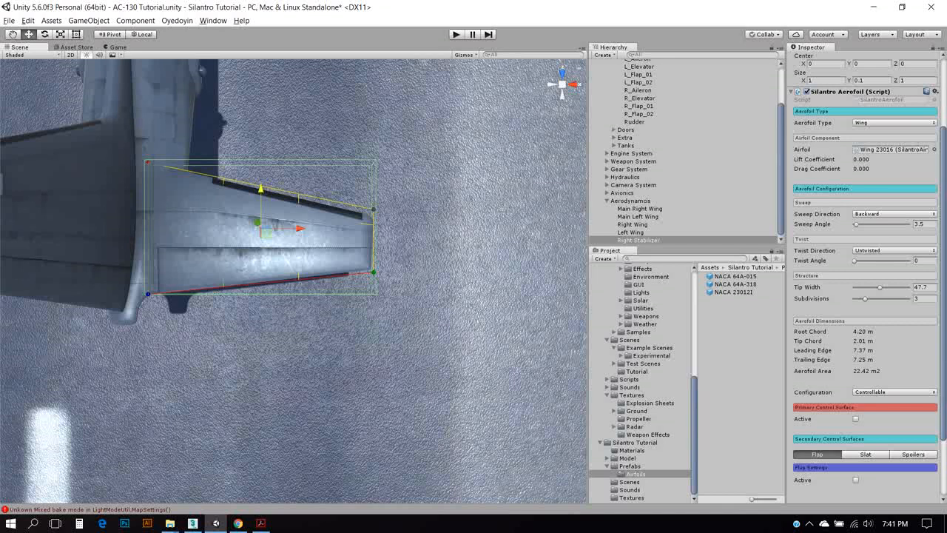
Step: Refine Right Stabilizer's outline with a sweep angle of 4 and a tip width of 42
left_click(921, 224)
scroll(921, 224, "down", 1)
left_click(921, 271)
type("45")
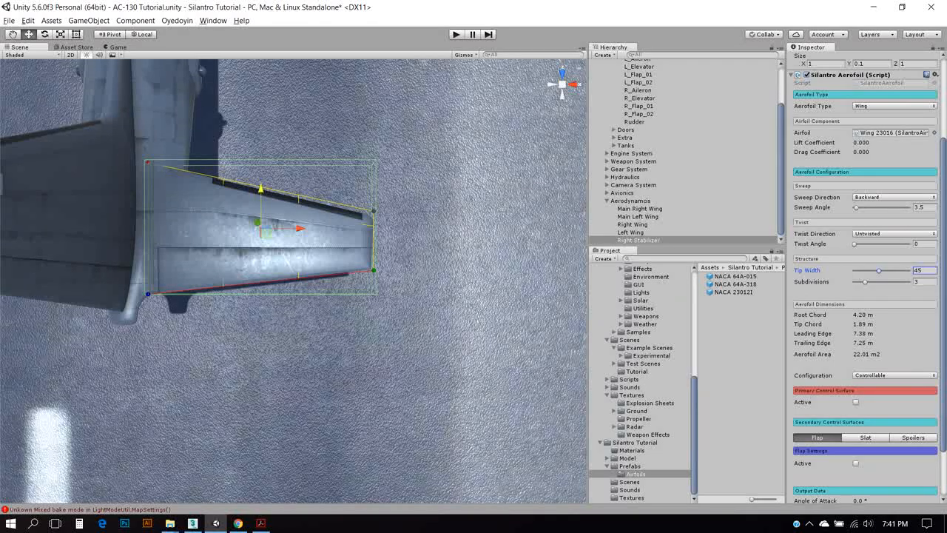
left_click(920, 207)
type("5")
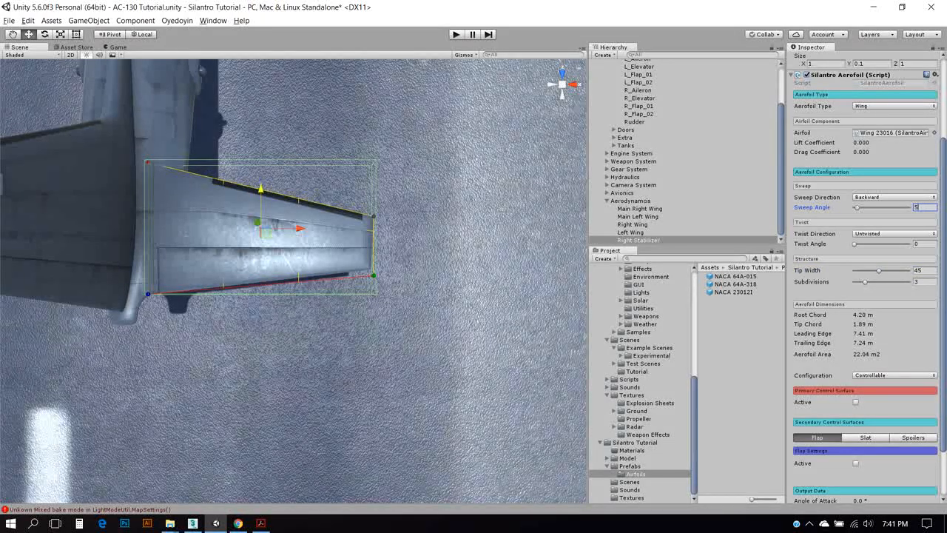
key("BackSpace")
type("4")
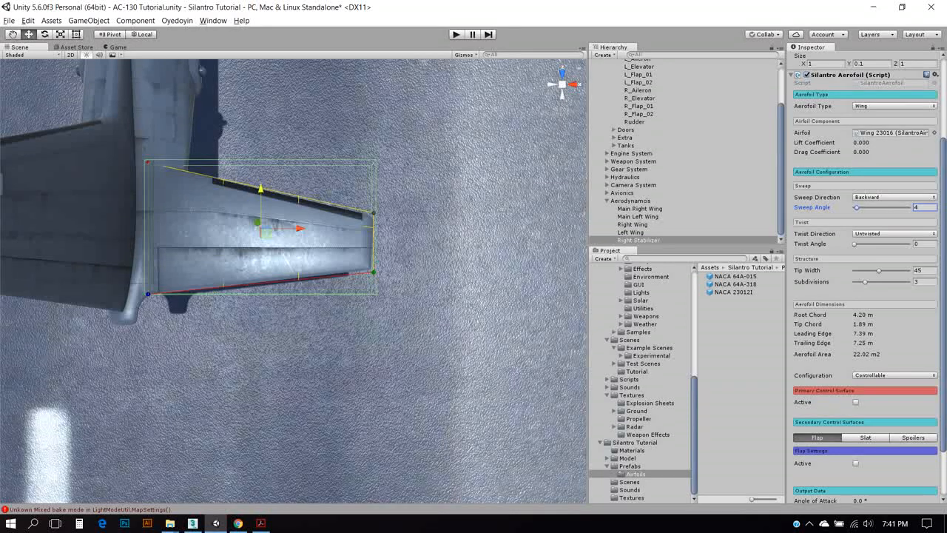
left_click(920, 270)
type("43")
key("BackSpace")
type("2")
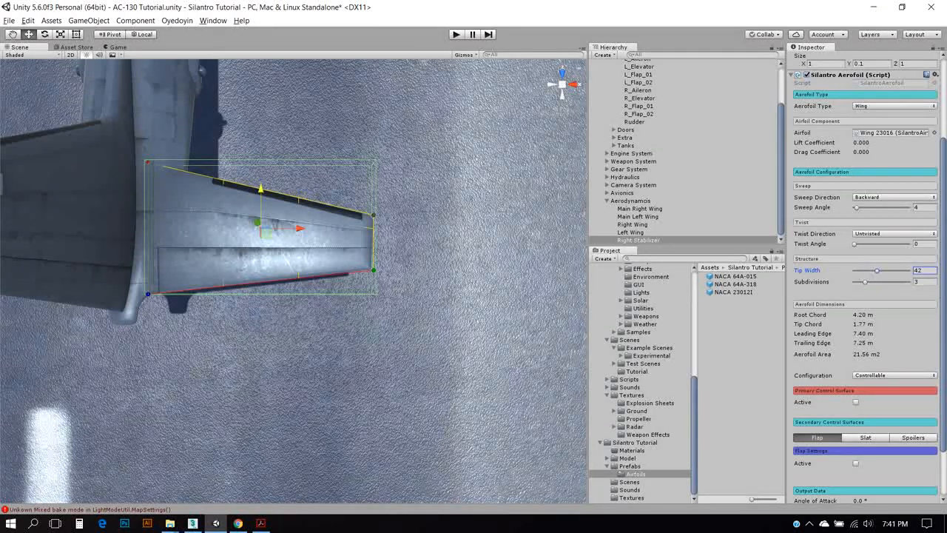
Step: Duplicate the Right Stabilizer aerofoil and rename the copy as Left Stabilizer
left_click(639, 240)
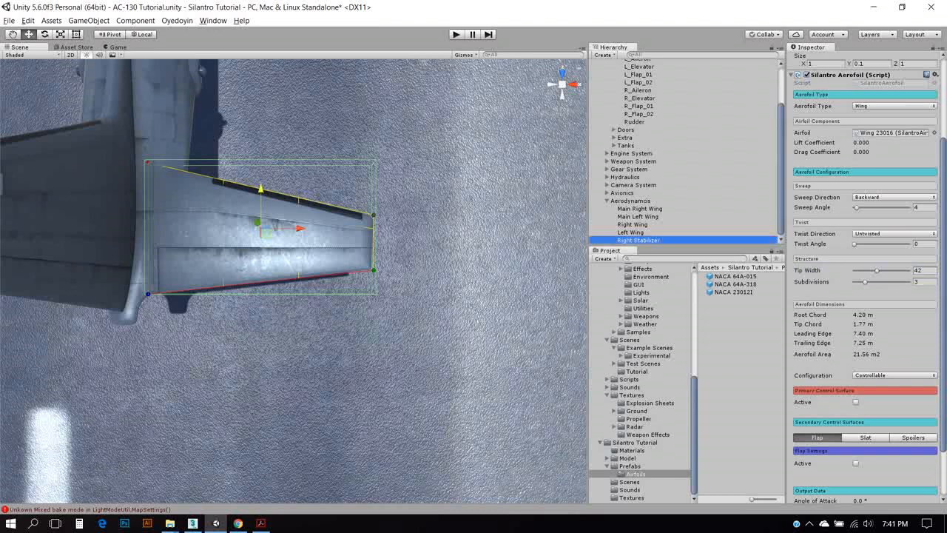
key("ctrl+d")
key("F2")
type("Left St")
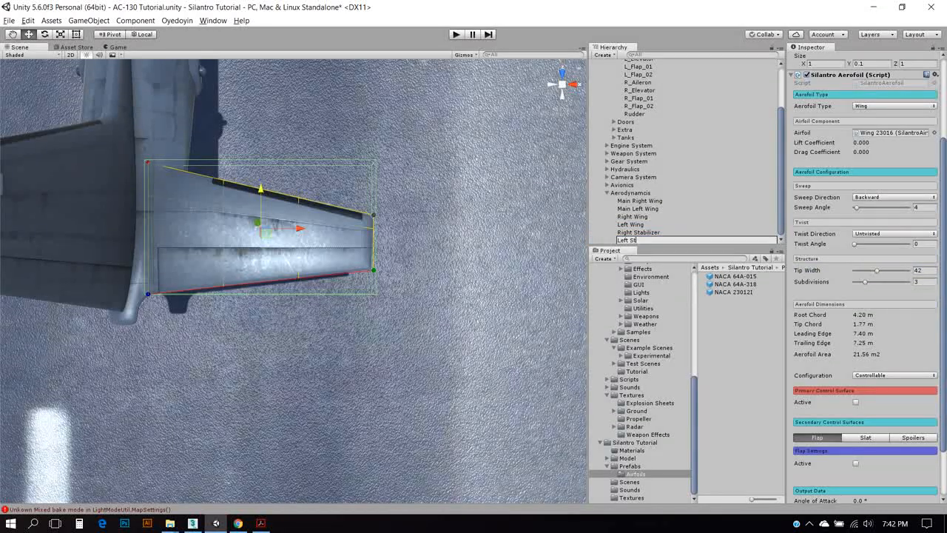
type("abilizer")
key("Return")
Step: Mirror Left Stabilizer onto the left tailplane with a Silantro Quantum component that has Right Stabilizer as its parent instance
left_click_drag(943, 295, 943, 341)
left_click(861, 490)
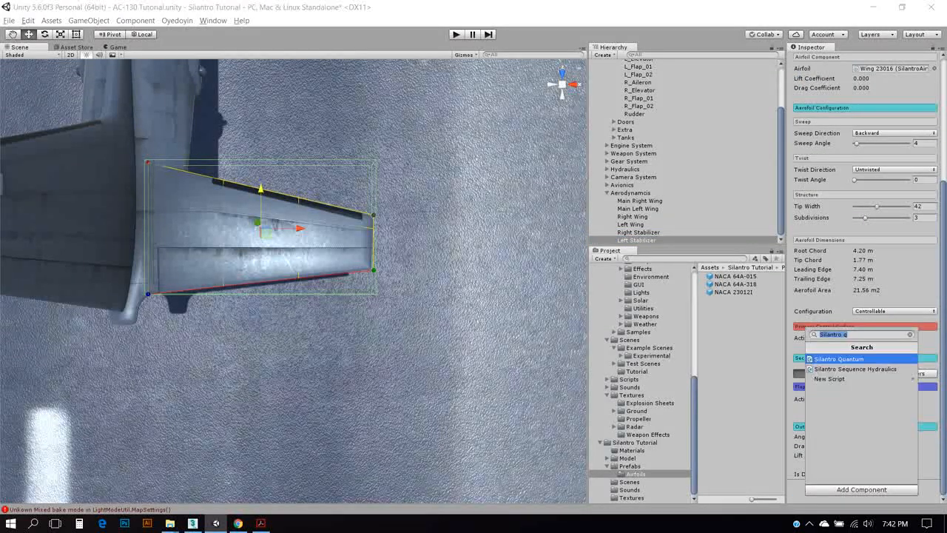
left_click(864, 359)
left_click_drag(943, 333, 943, 348)
left_click_drag(638, 232, 892, 490)
double_click(636, 241)
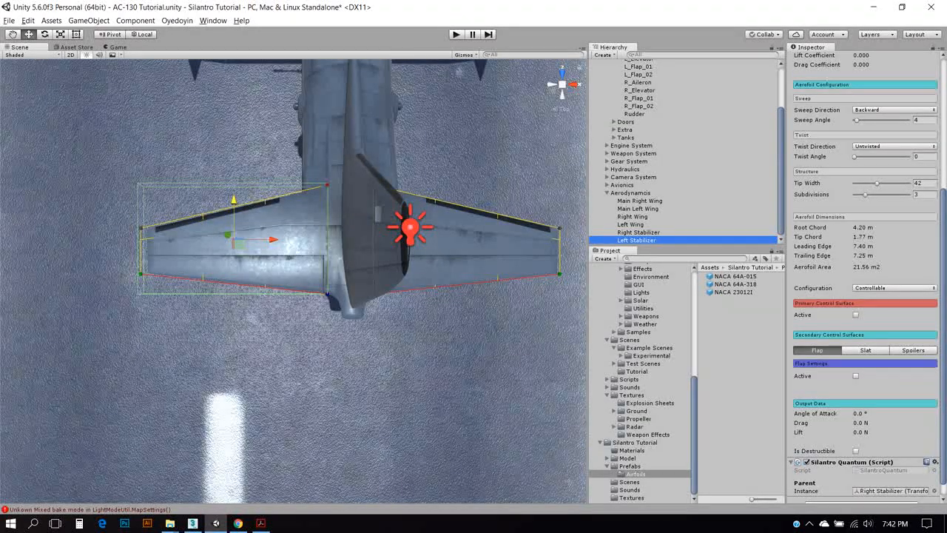
scroll(293, 281, "up", 12)
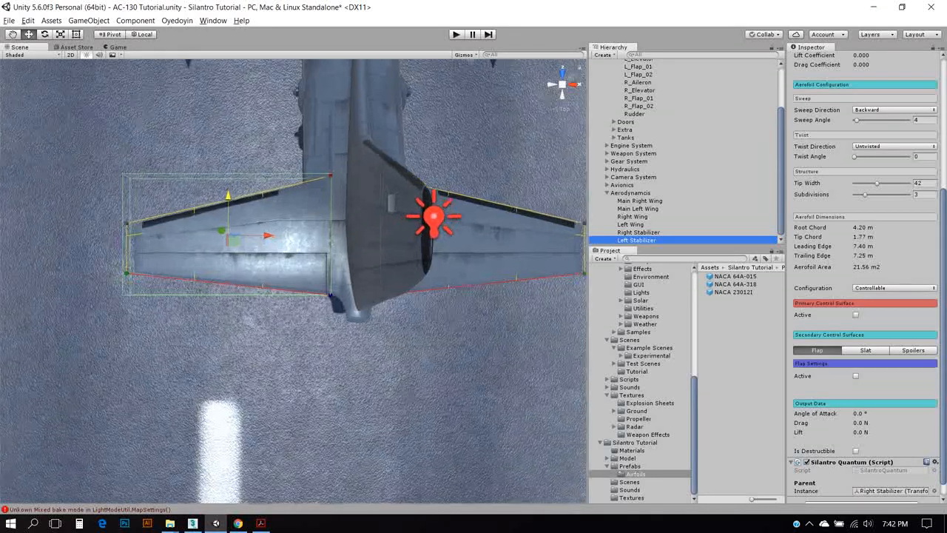
scroll(293, 281, "down", 5)
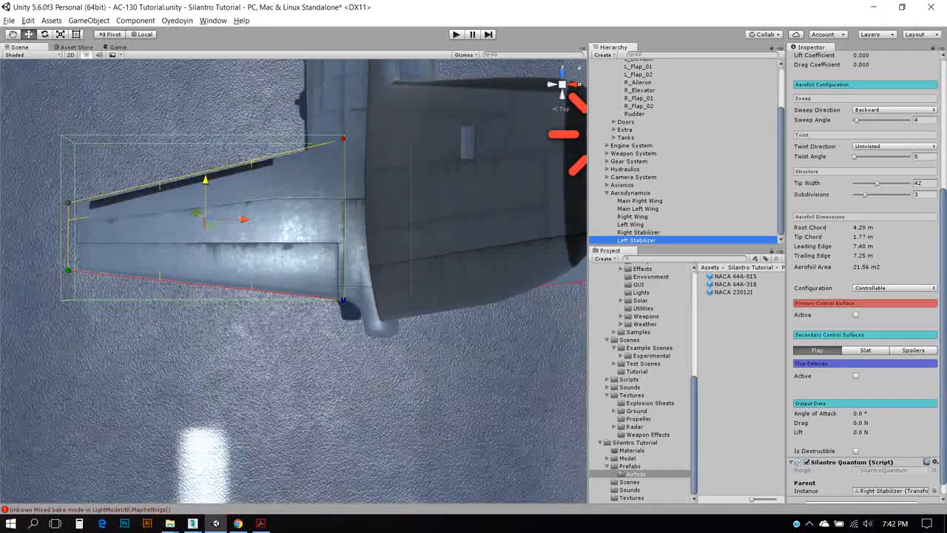
scroll(293, 281, "up", 1)
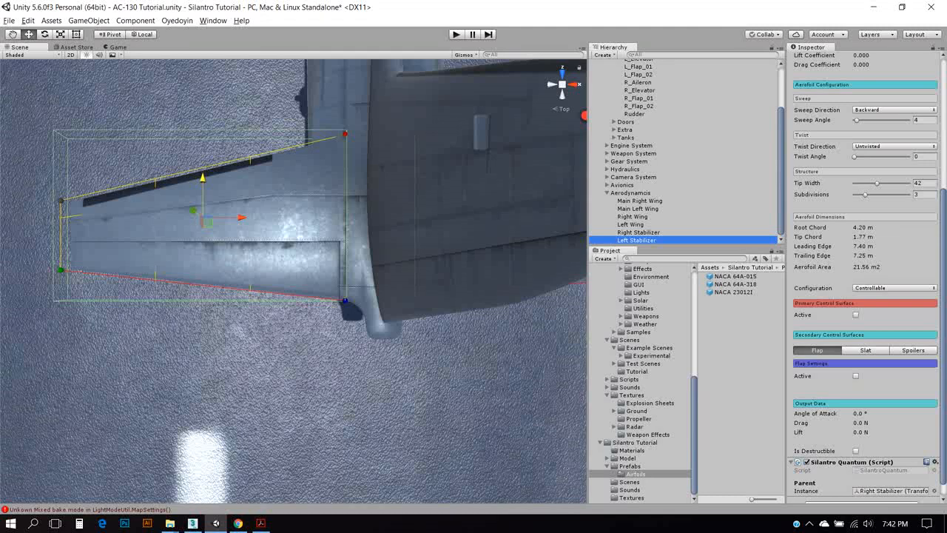
Step: Remove the Silantro Quantum component from Left Stabilizer
scroll(167, 332, "down", 1)
left_click_drag(167, 332, 175, 171, "alt")
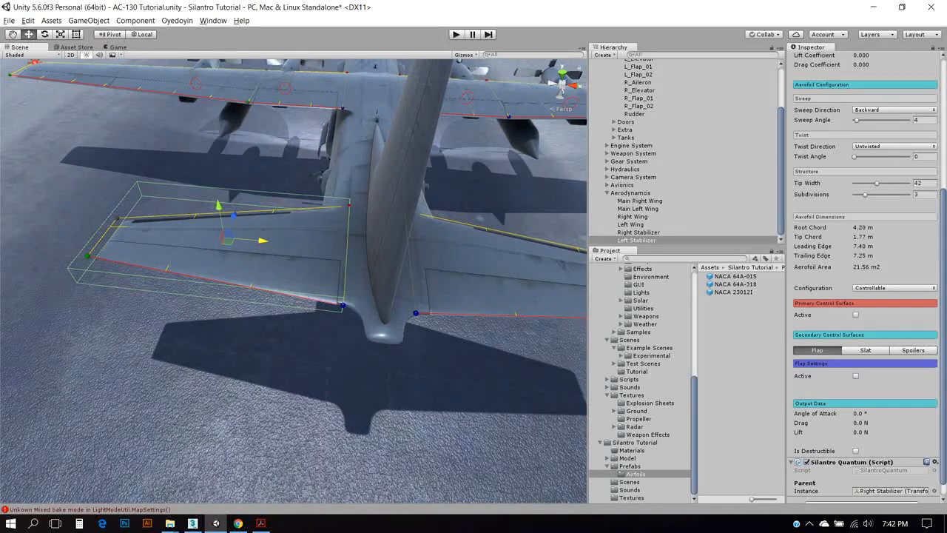
scroll(863, 274, "down", 1)
left_click(933, 445)
left_click(858, 367)
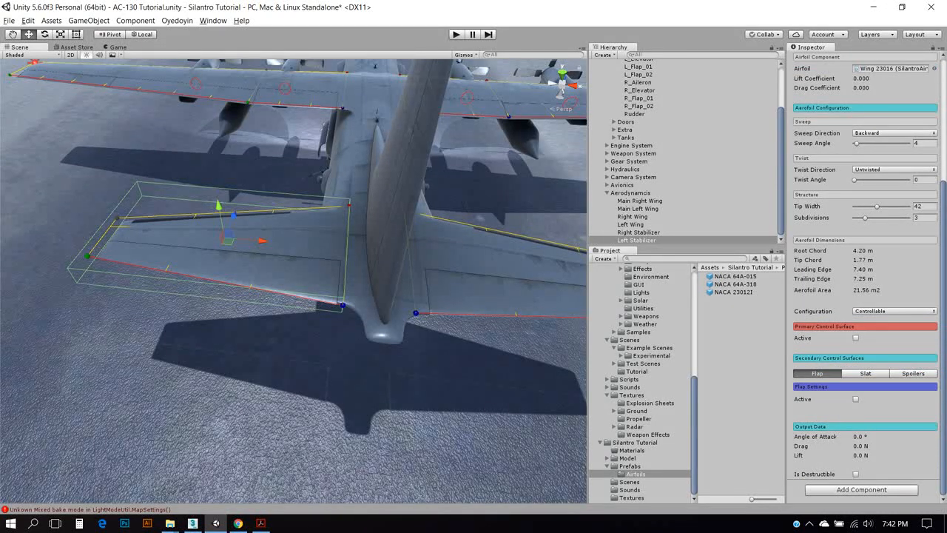
left_click(244, 370)
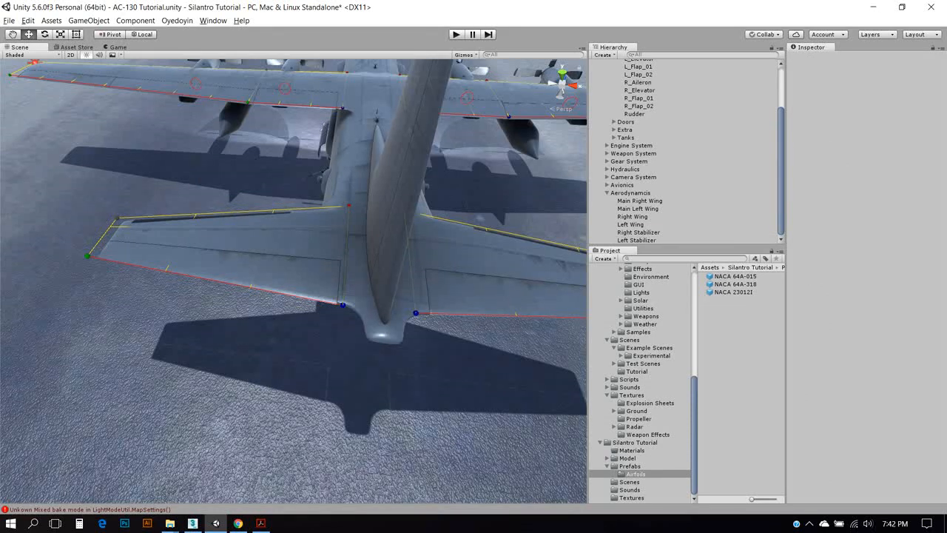
Step: Shift Left Stabilizer toward the fuselage to about X -4.23, lining it up with the left tailplane
left_click(637, 240)
left_click(563, 74)
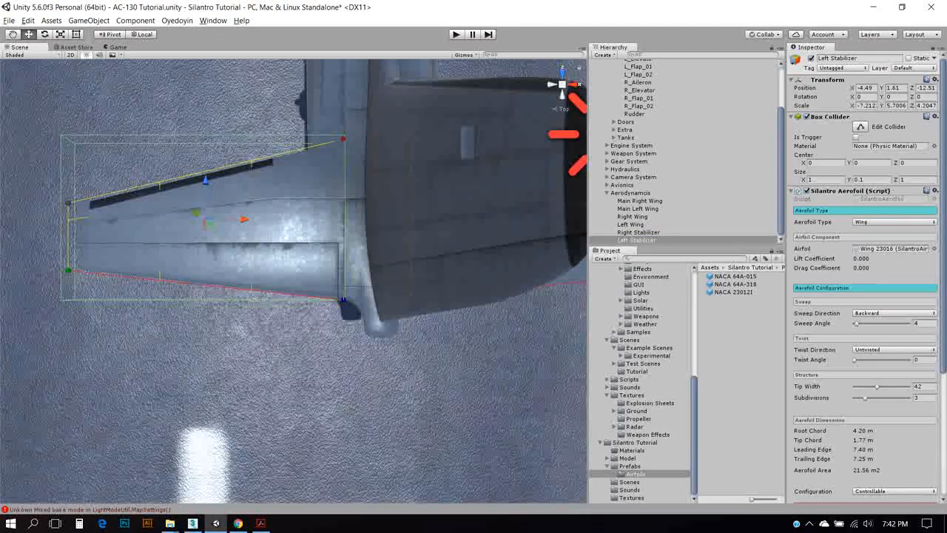
left_click_drag(245, 219, 256, 219)
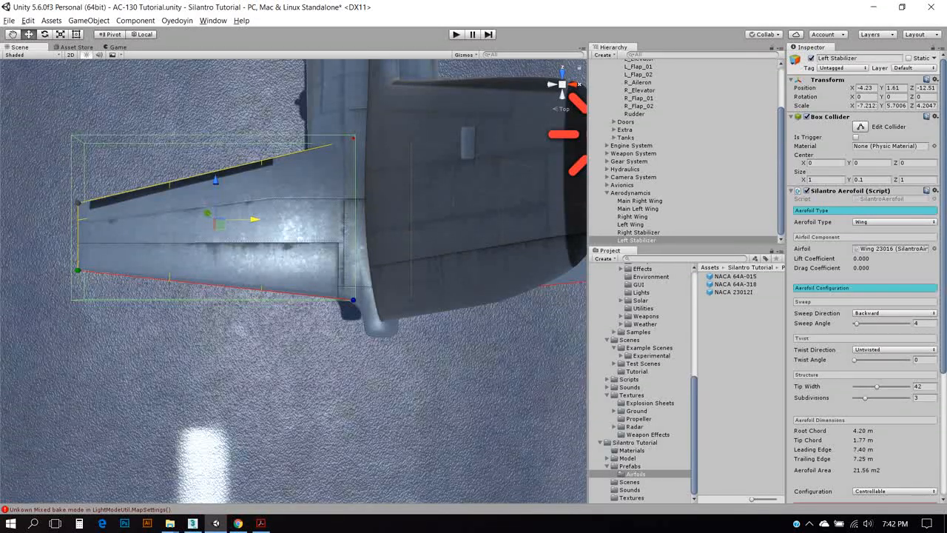
Step: Examine how the Main Left Wing, Right Wing and Left Wing aerofoils line up with the aircraft's wings
left_click(639, 208)
right_click(639, 207)
left_click(638, 208)
double_click(637, 209)
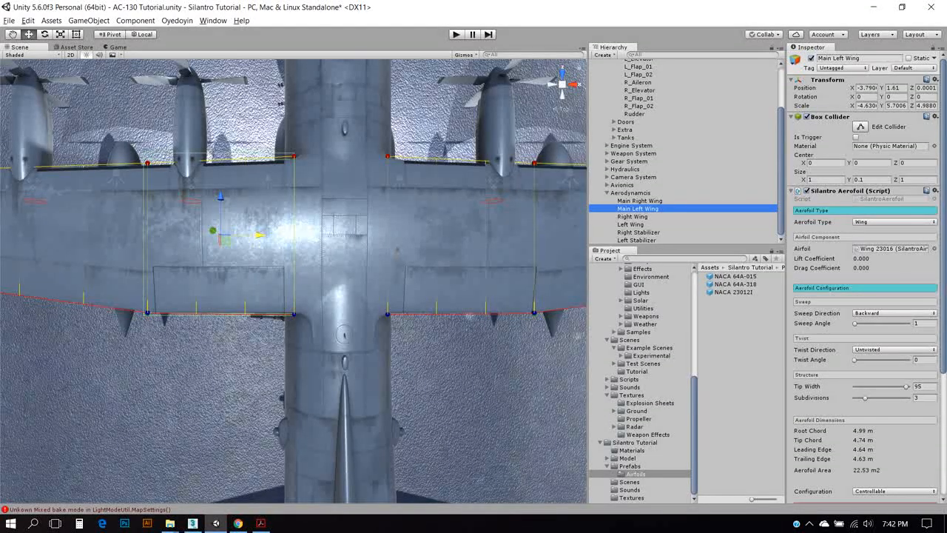
double_click(633, 216)
double_click(631, 224)
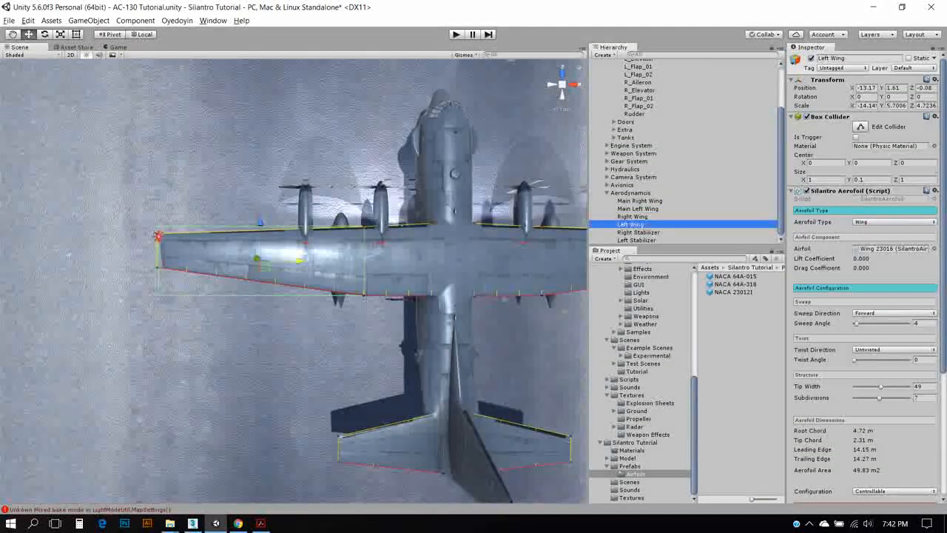
scroll(293, 281, "up", 10)
left_click_drag(270, 246, 202, 164, "alt")
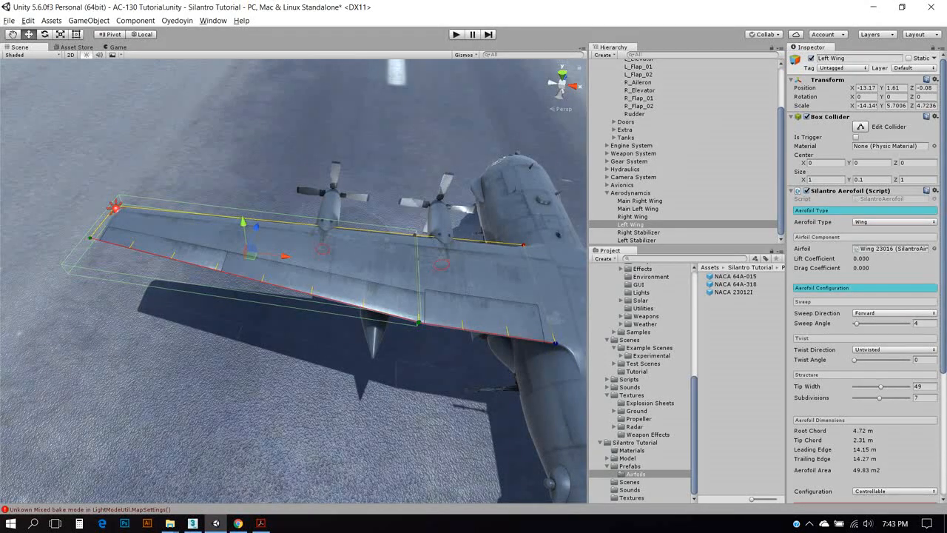
Step: Create a default rudder stabilizer aerofoil under the aerodynamics object
double_click(631, 192)
scroll(294, 281, "up", 8)
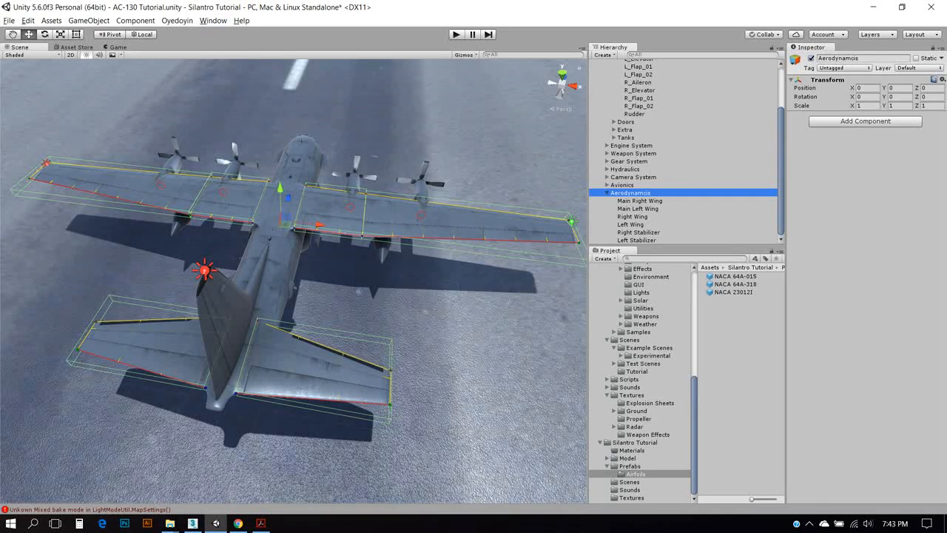
left_click(177, 20)
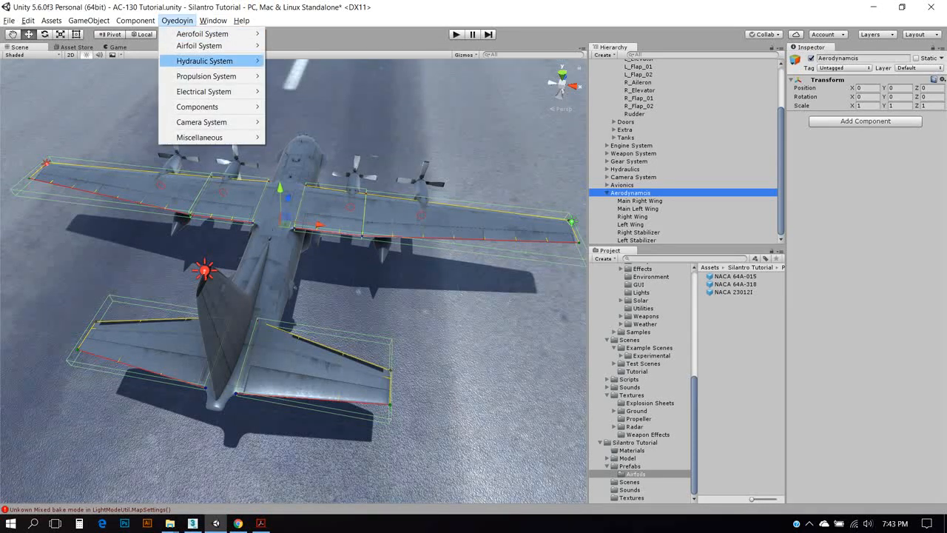
mouse_move(202, 34)
mouse_move(297, 33)
mouse_move(377, 34)
left_click(460, 45)
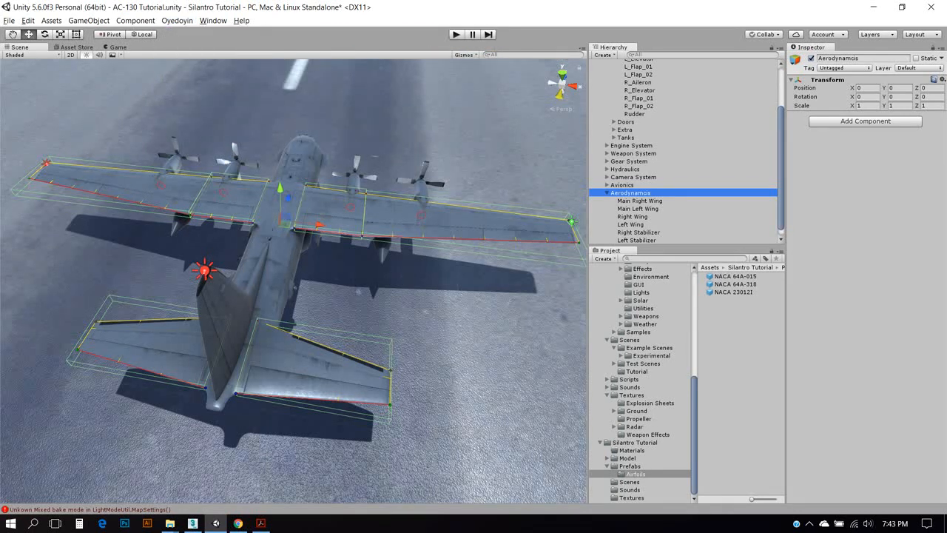
Step: Rename the new rudder aerofoil as Rudder
scroll(687, 151, "down", 1)
double_click(639, 241)
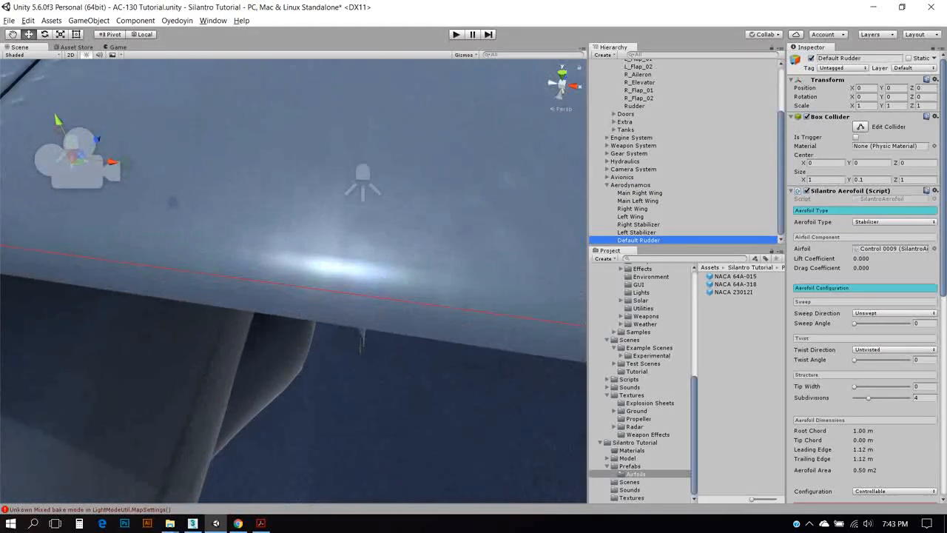
left_click(639, 240)
left_click(639, 240)
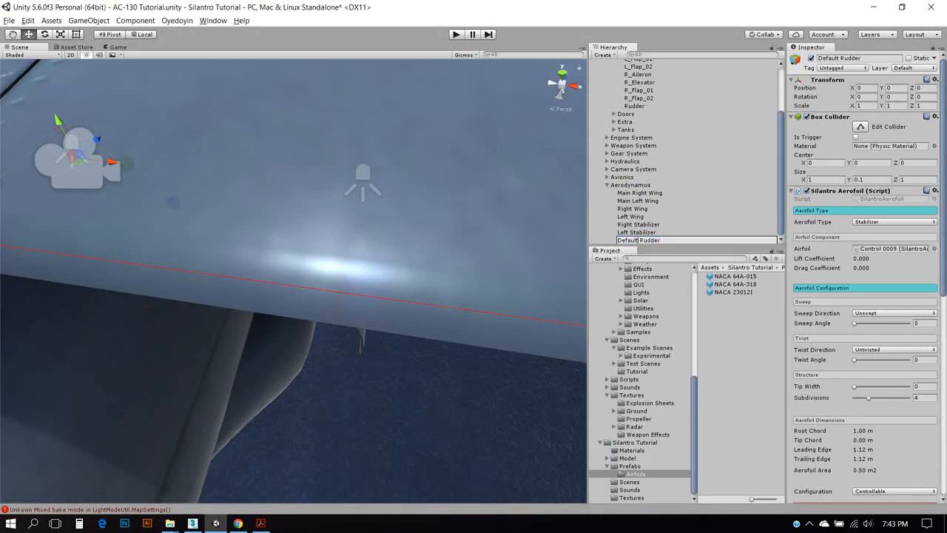
key("BackSpace")
key("BackSpace")
key("BackSpace")
key("BackSpace")
key("BackSpace")
key("BackSpace")
key("BackSpace")
key("BackSpace")
key("Return")
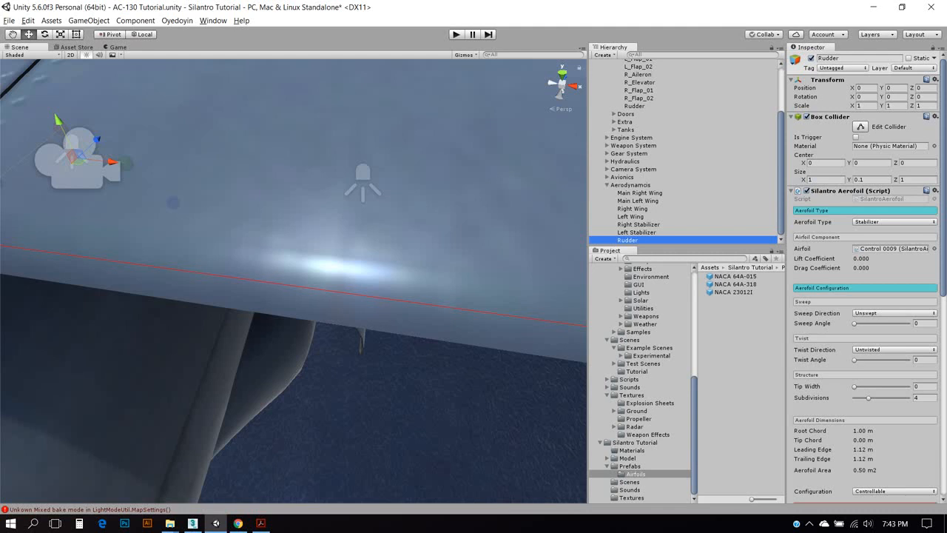
Step: Move Rudder to the tail at about Y 2.07, Z -11.66, and scale it to about 3.70 in X and 5.62 in Z
scroll(294, 281, "down", 10)
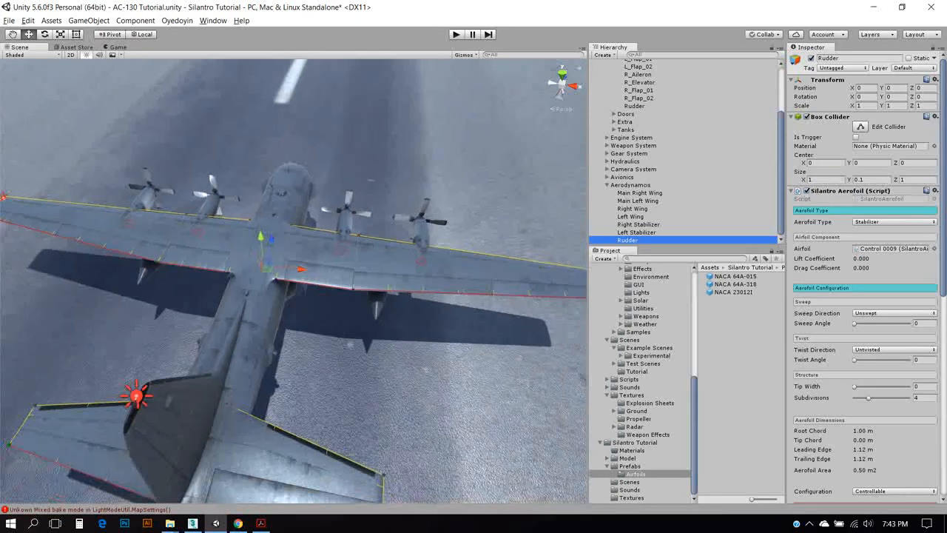
left_click_drag(271, 238, 200, 430)
scroll(200, 430, "up", 10)
scroll(222, 296, "down", 5)
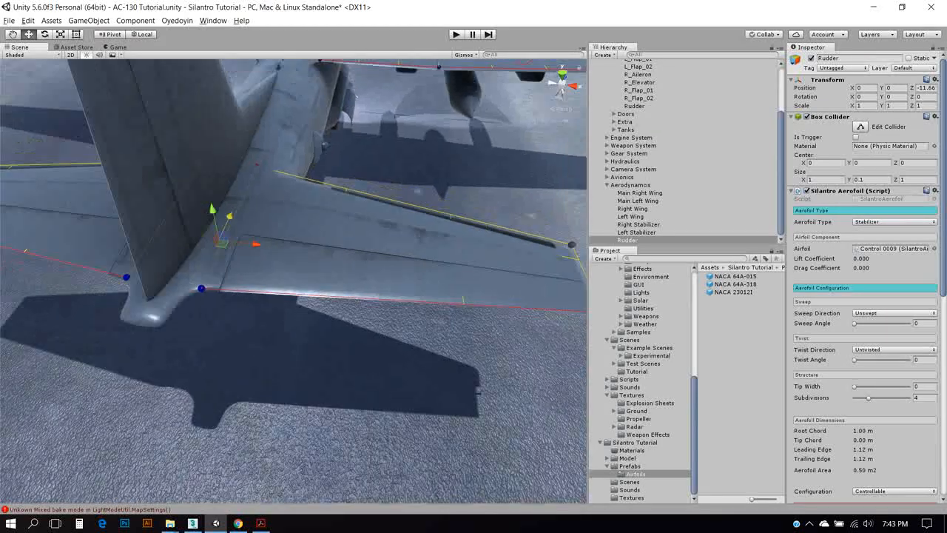
left_click_drag(221, 215, 258, 119)
key("r")
left_click_drag(258, 196, 284, 200)
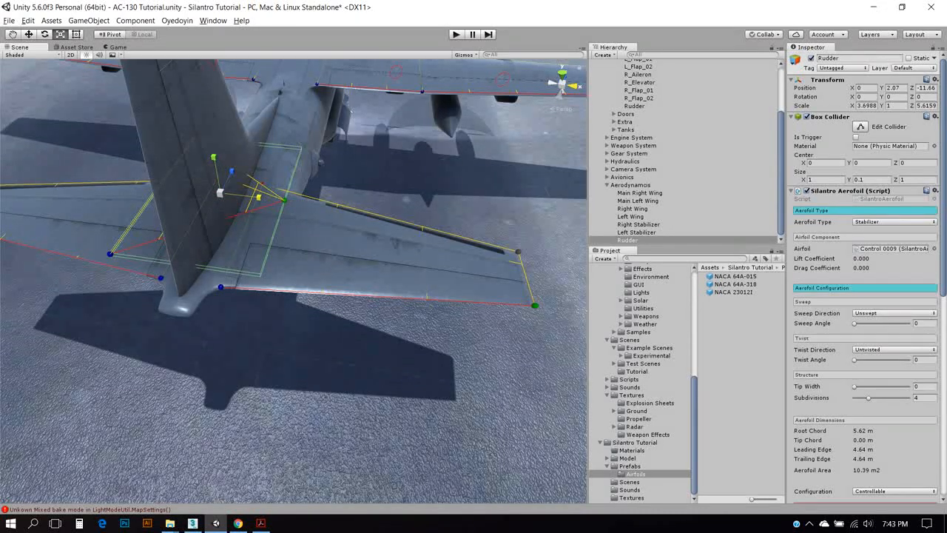
Step: Try rotating Rudder 90 degrees about the Y axis and about the X axis, resetting each rotation to 0
left_click(895, 96)
type("90")
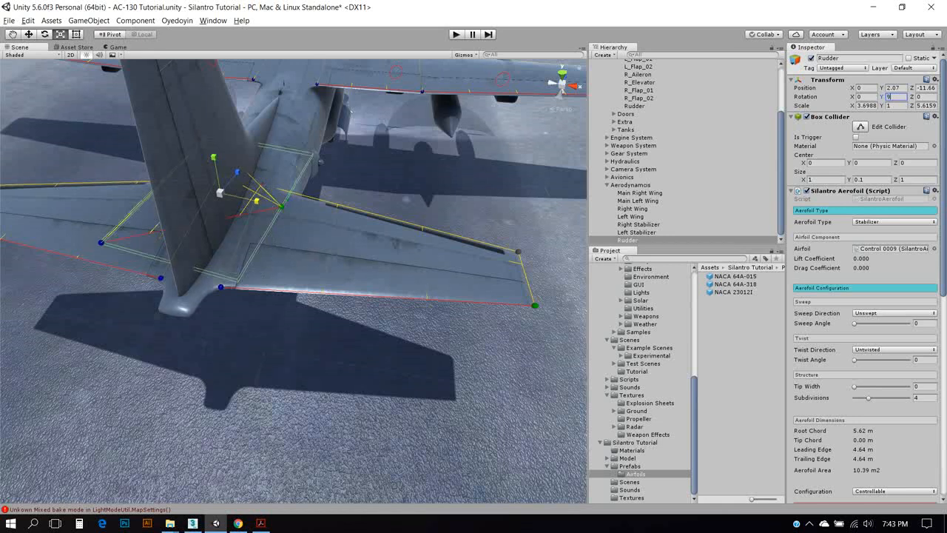
key("BackSpace")
key("BackSpace")
type("0")
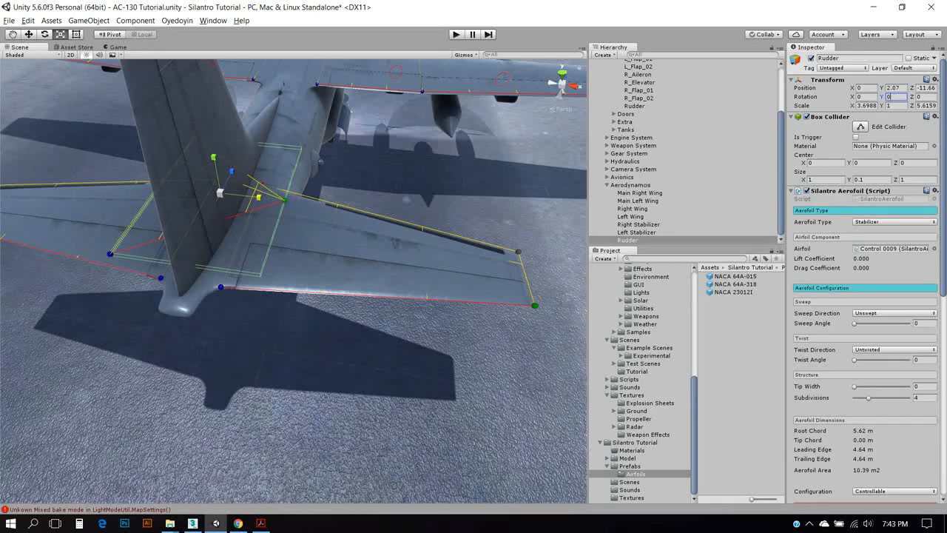
left_click(866, 97)
type("90")
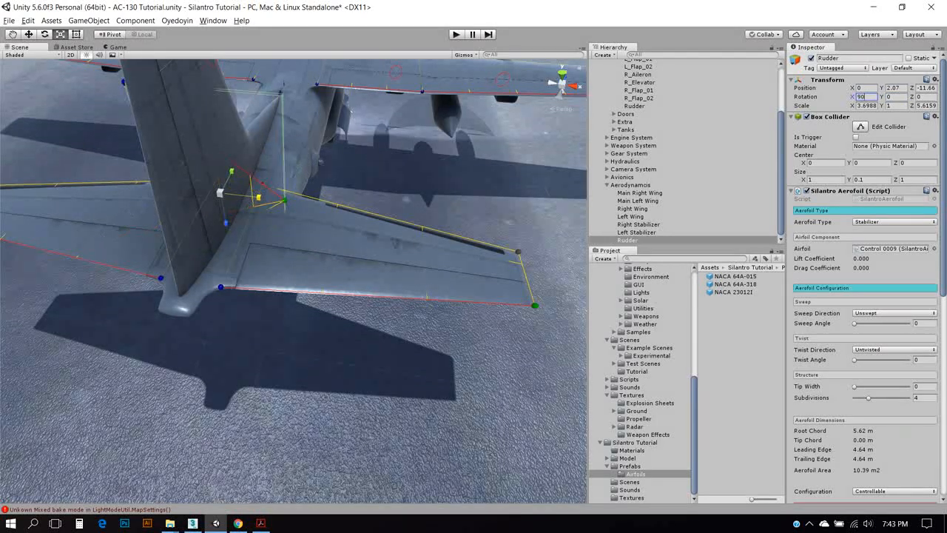
key("BackSpace")
key("BackSpace")
type("0")
Step: Stand Rudder upright by setting its Z rotation to 90
left_click(895, 97)
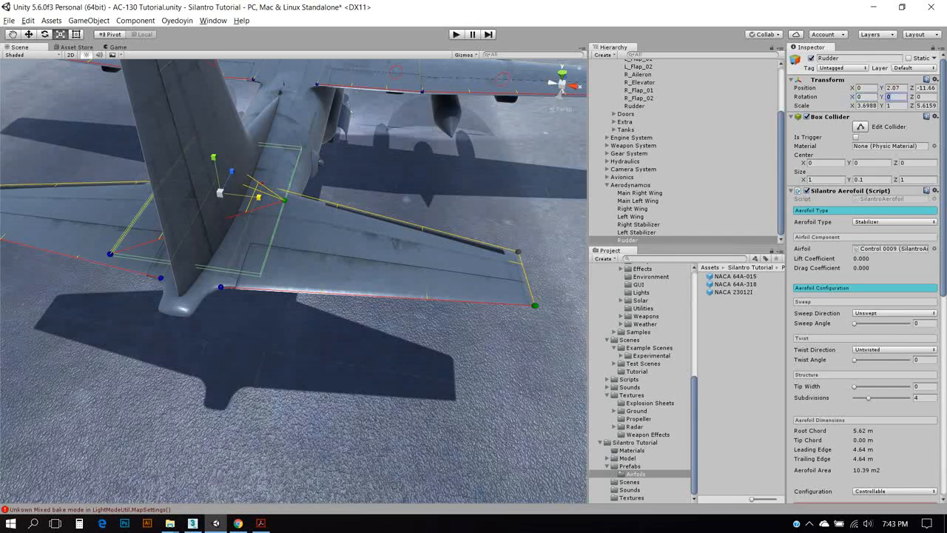
key("Tab")
type("90")
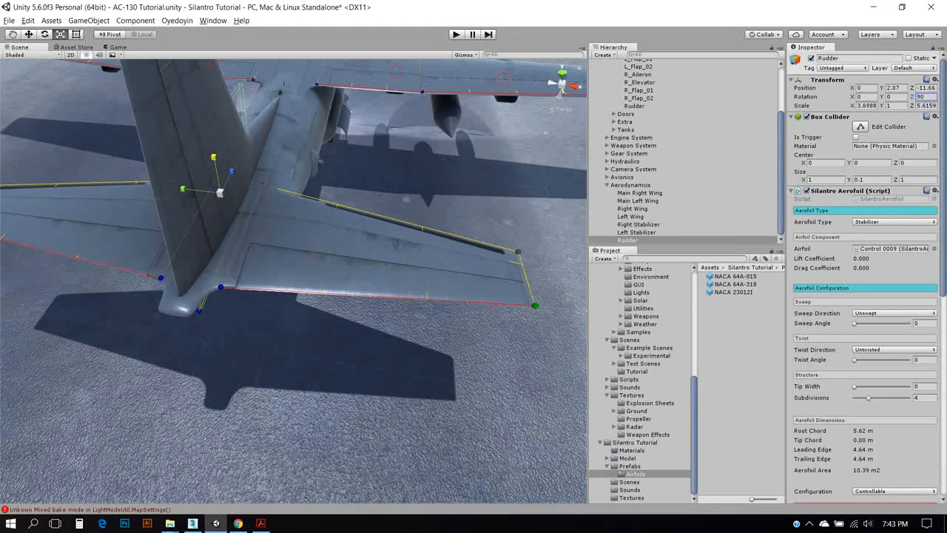
Step: Working from the left side view, raise Rudder onto the vertical fin to about Y 3.59
left_click(552, 83)
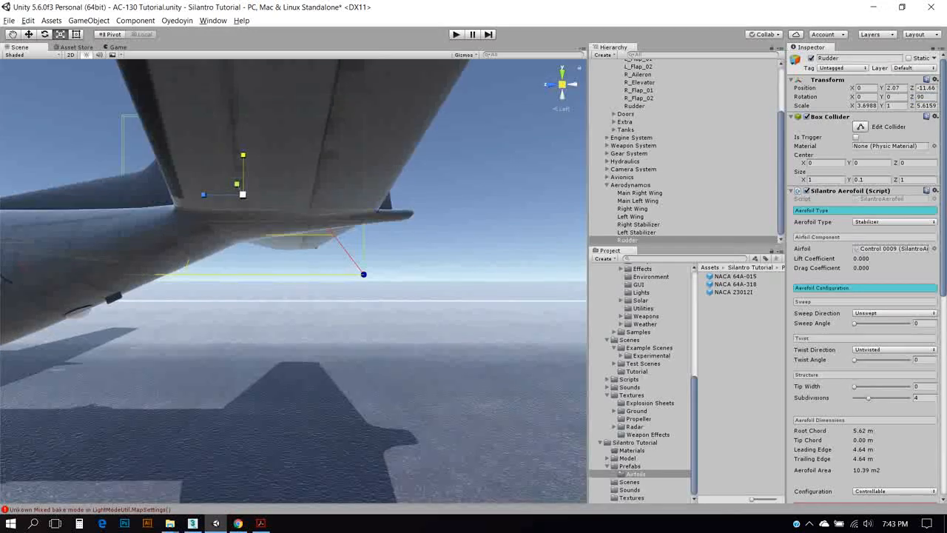
left_click(563, 84)
middle_click_drag(326, 192, 334, 260)
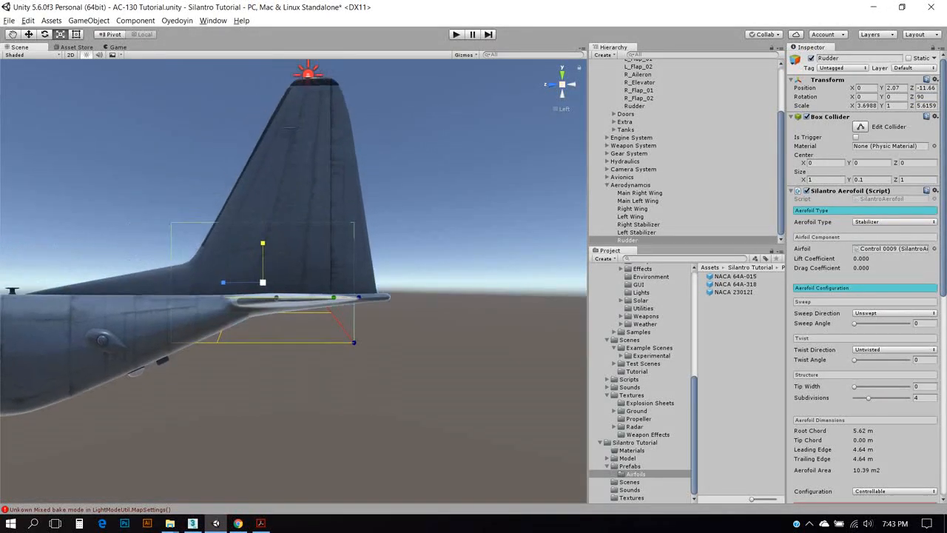
key("w")
left_click_drag(262, 251, 263, 206)
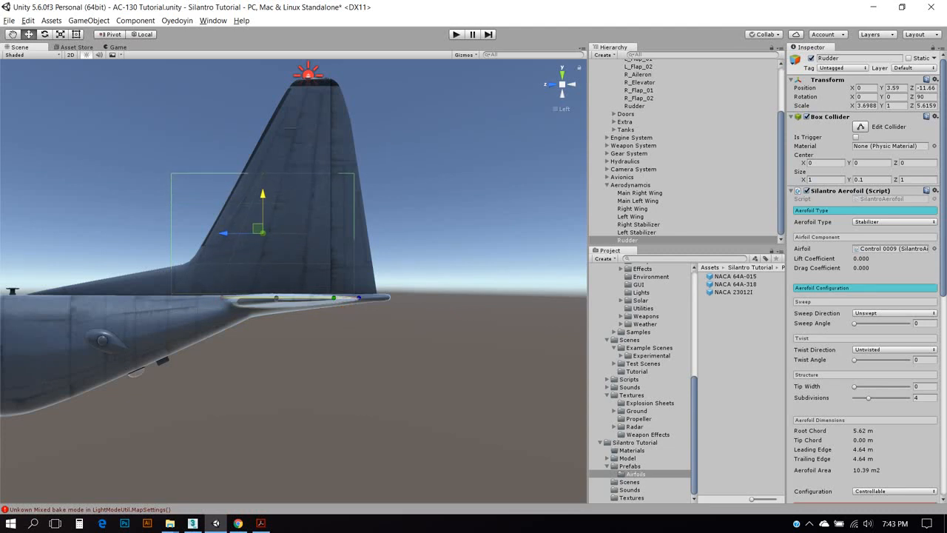
Step: Shift Rudder backward to about Z -12.19 and scale its root chord to about 6.19 m to match the fin's base
key("r")
left_click_drag(224, 233, 242, 233)
key("w")
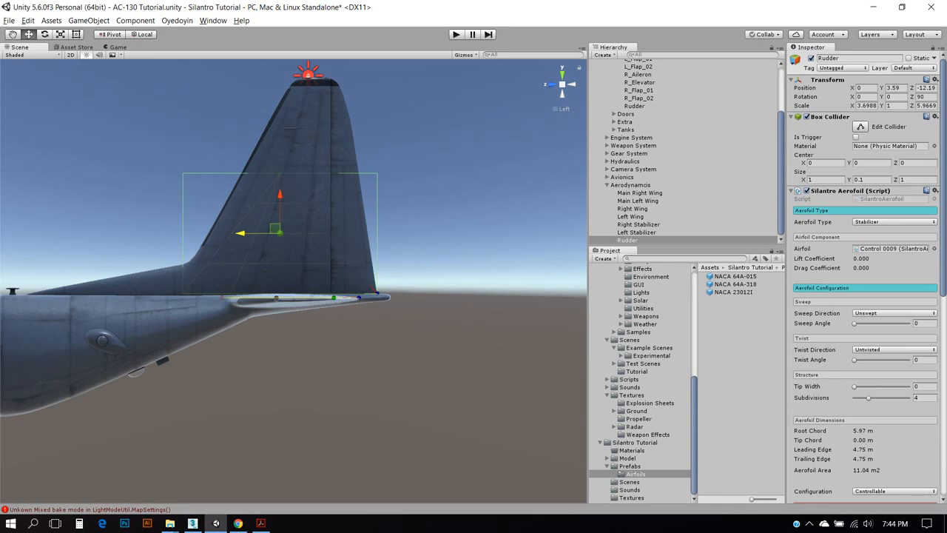
key("r")
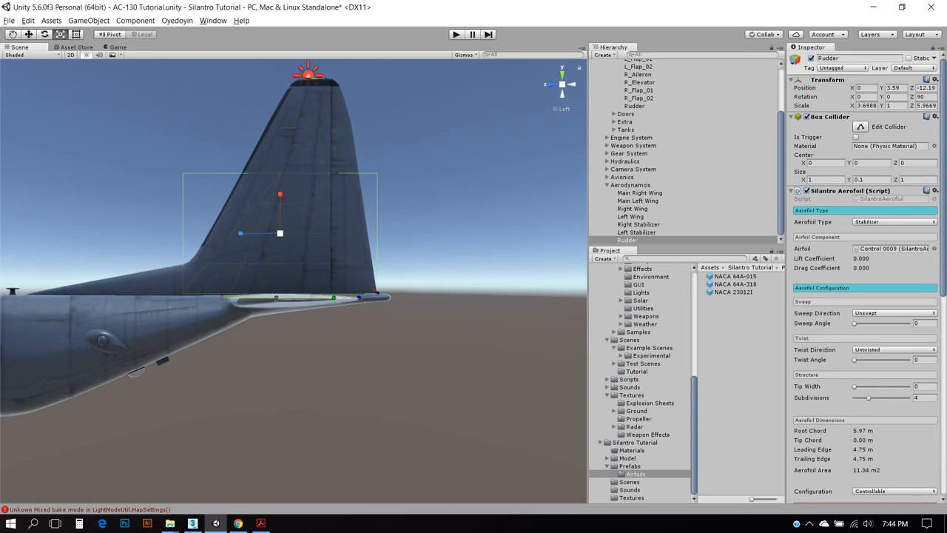
left_click_drag(240, 233, 239, 233)
Step: Scale Rudder's span to about 6.84 and raise it to about Y 5.12 so it covers the fin's height
left_click_drag(280, 194, 281, 152)
key("w")
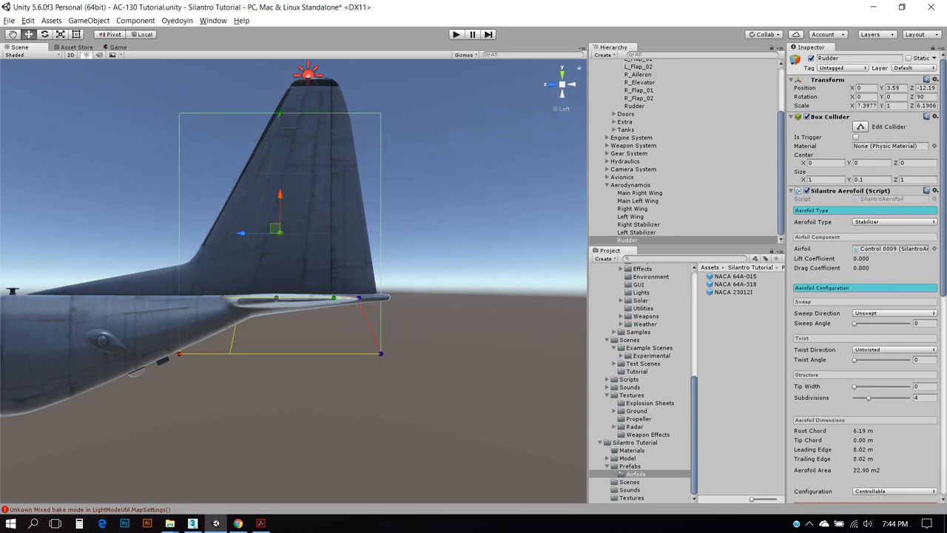
key("r")
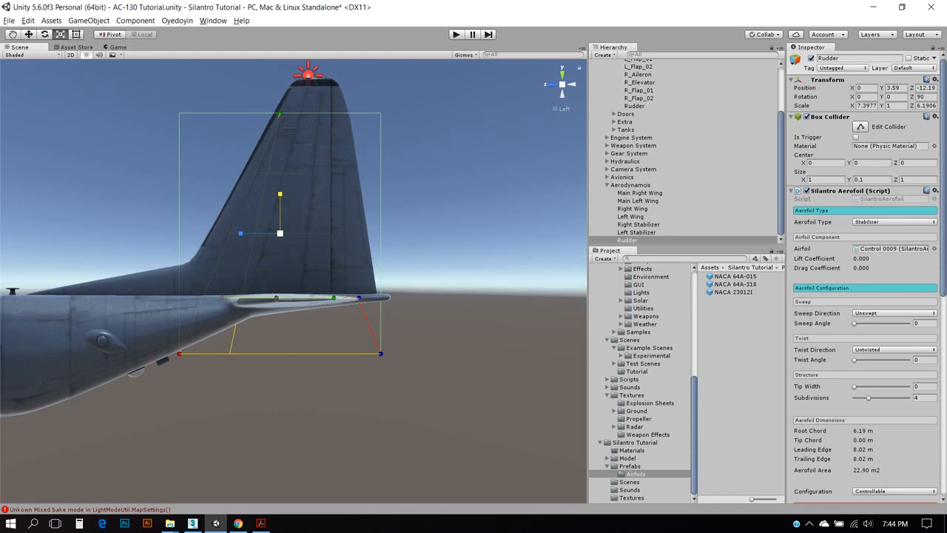
left_click_drag(279, 194, 280, 145)
key("w")
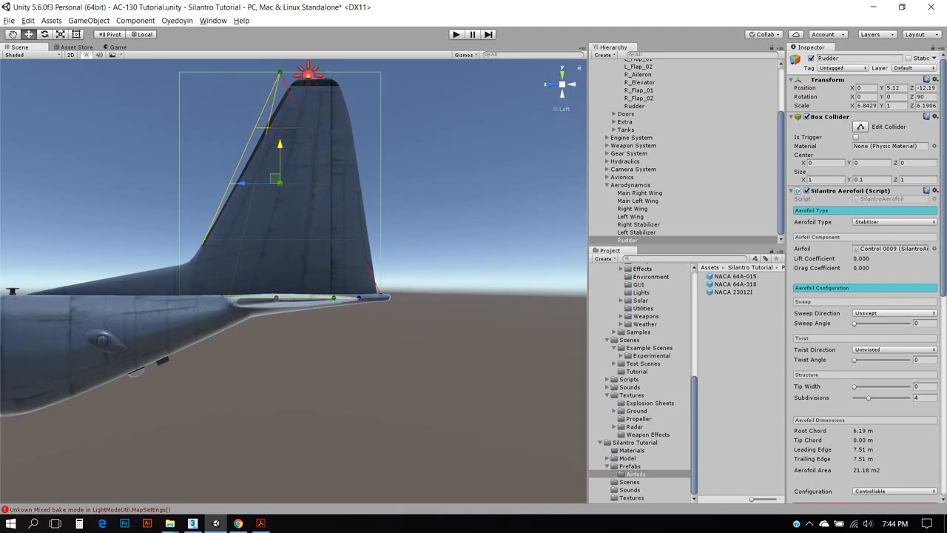
Step: Match Rudder's outline to the fin with a backward sweep angle of 11.4 and a tip width of 22.7
left_click_drag(855, 386, 869, 386)
left_click(854, 323)
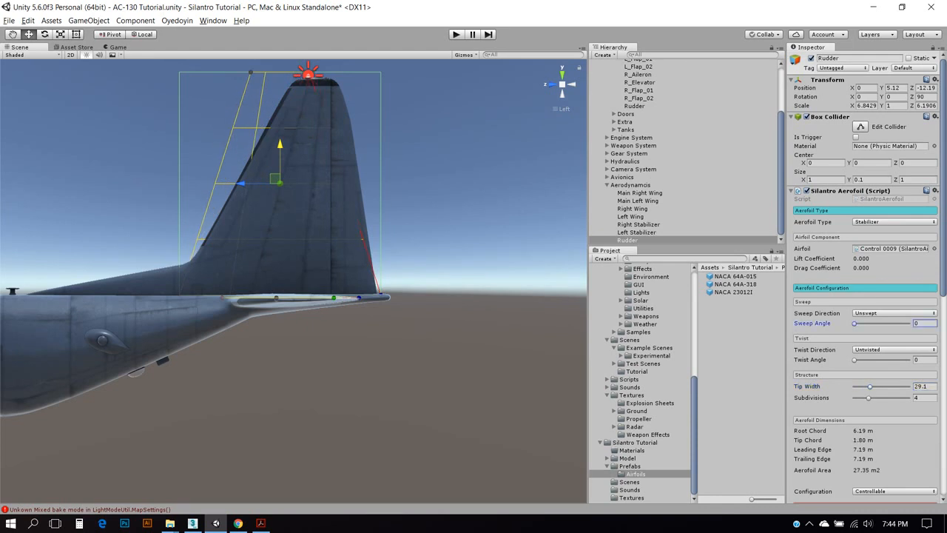
left_click(893, 313)
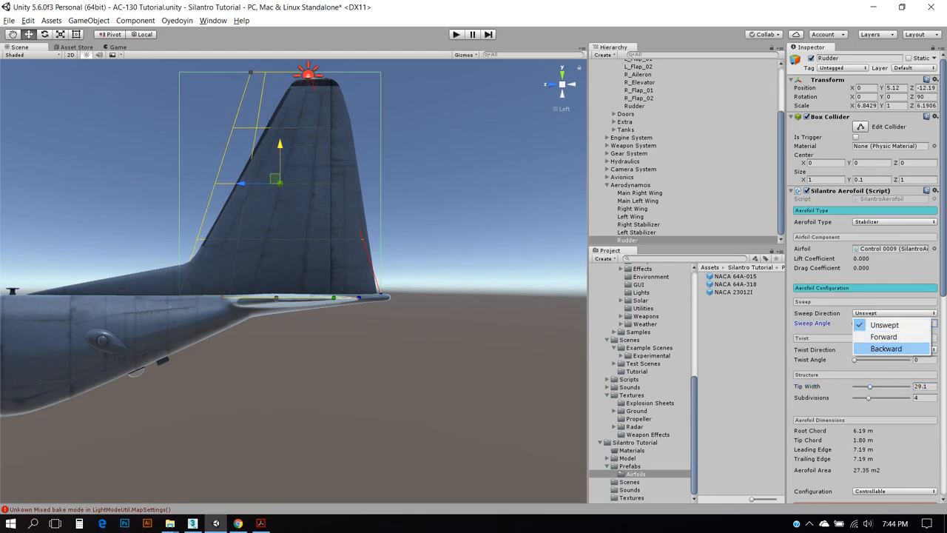
left_click(883, 348)
left_click_drag(854, 324, 860, 323)
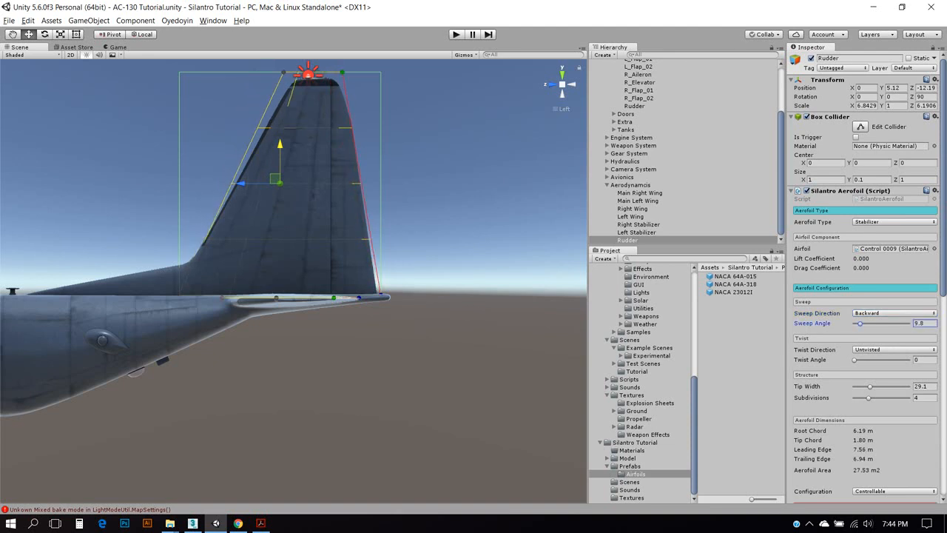
left_click_drag(870, 386, 867, 386)
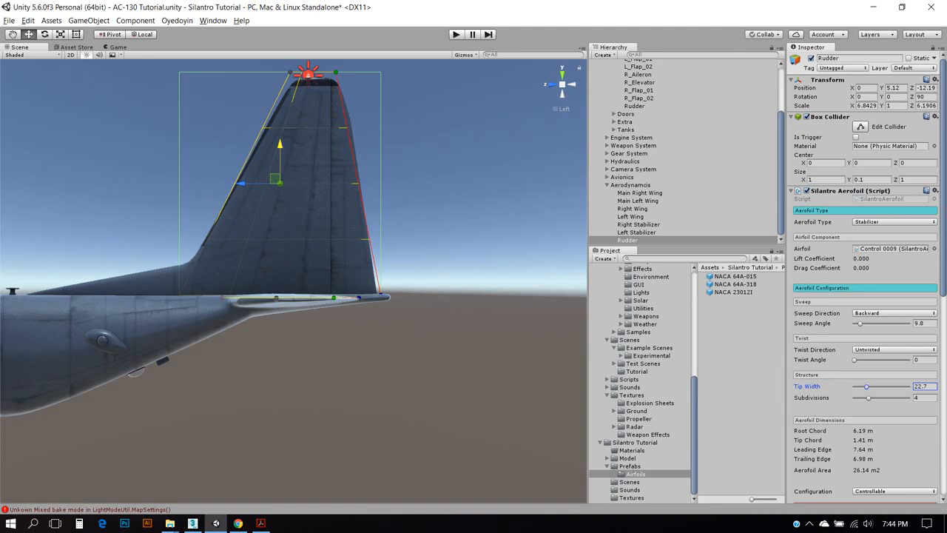
left_click_drag(860, 324, 861, 323)
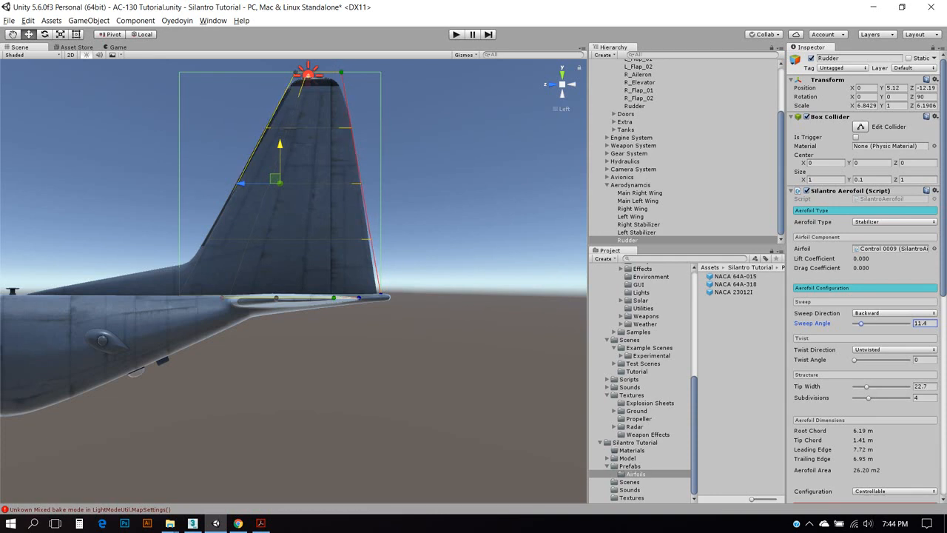
Step: Align Rudder with the vertical fin by shifting it lengthwise to about Z -12.14 and sideways to about X 0.09
left_click_drag(241, 182, 237, 182)
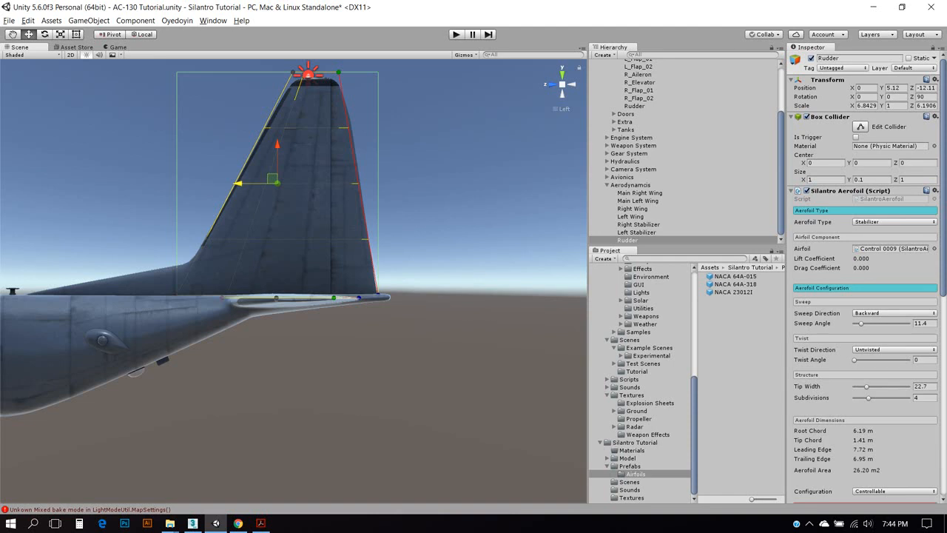
left_click_drag(238, 182, 534, 325)
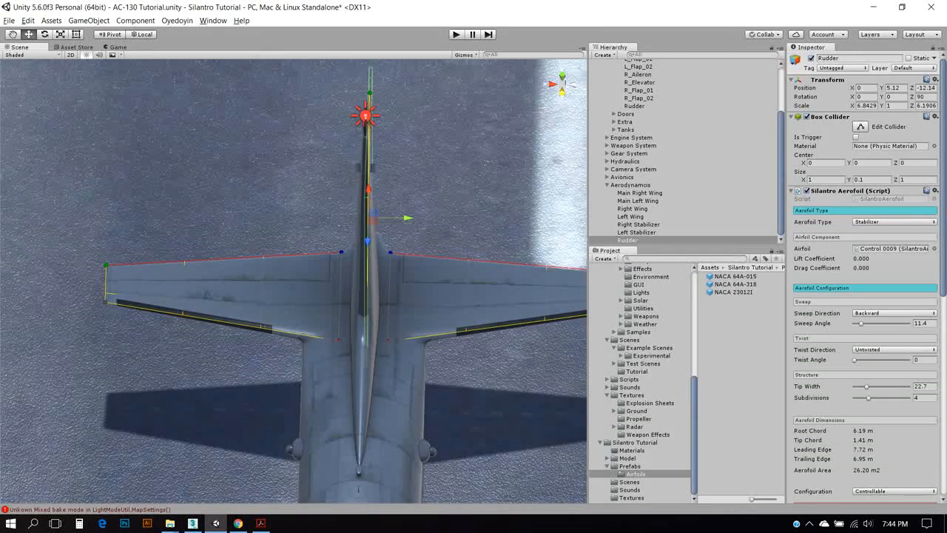
left_click(562, 91)
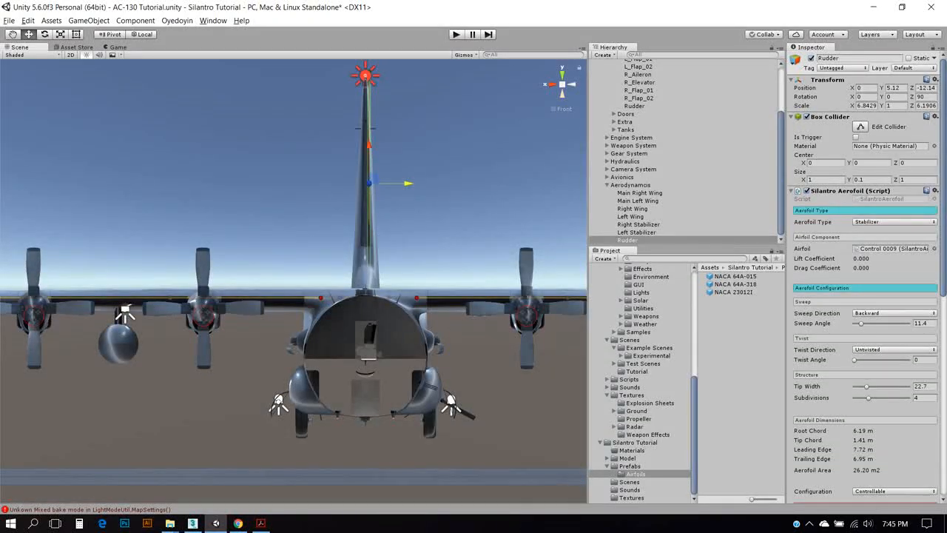
left_click_drag(409, 183, 405, 182)
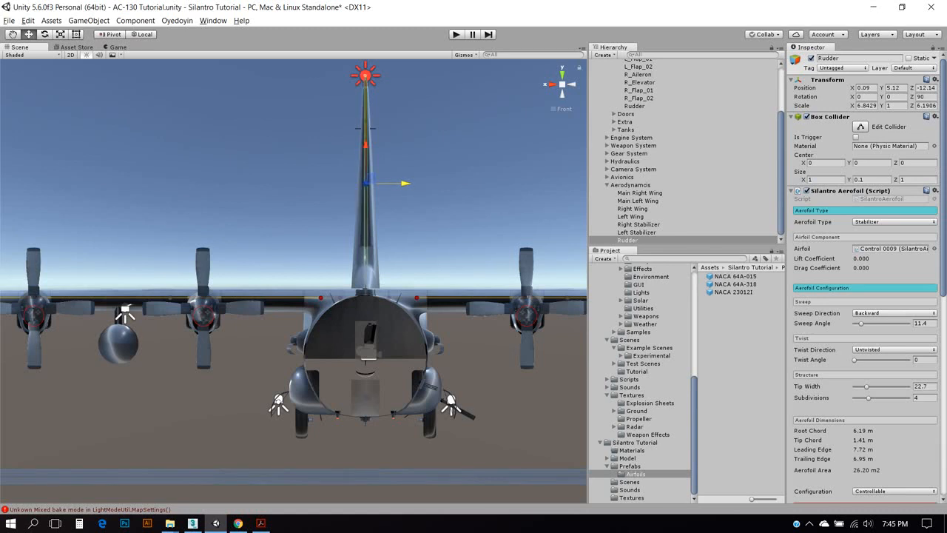
Step: Inspect the fitted aerofoils from behind and from above, covering the fin, the horizontal stabilizers and the full wingspan
left_click(572, 84)
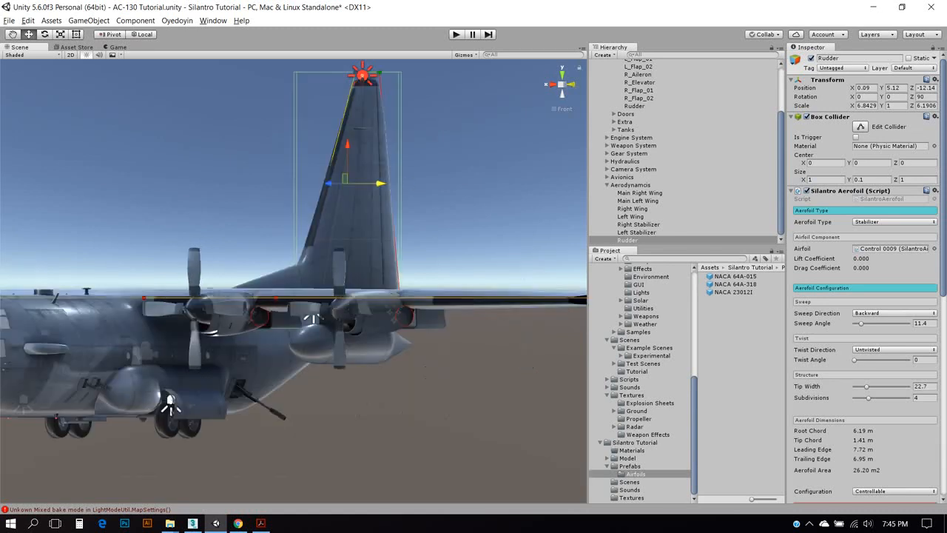
left_click(571, 85)
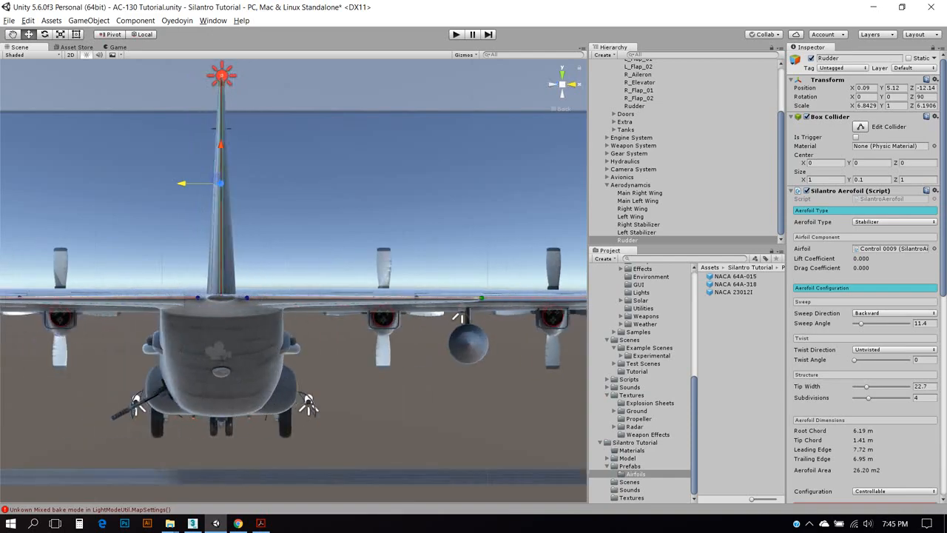
left_click(562, 73)
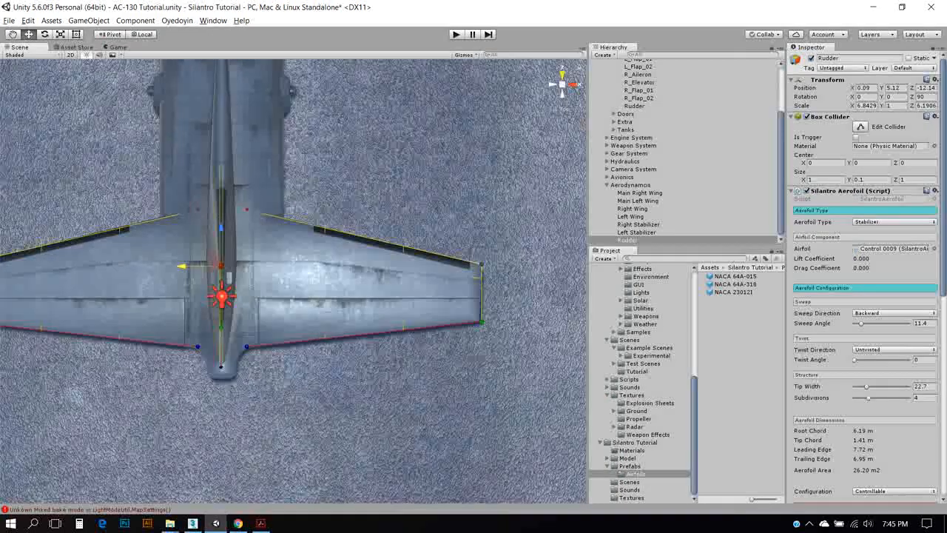
scroll(293, 282, "down", 2)
scroll(293, 281, "up", 5)
scroll(293, 281, "down", 2)
scroll(293, 281, "down", 1)
middle_click_drag(293, 222, 298, 338)
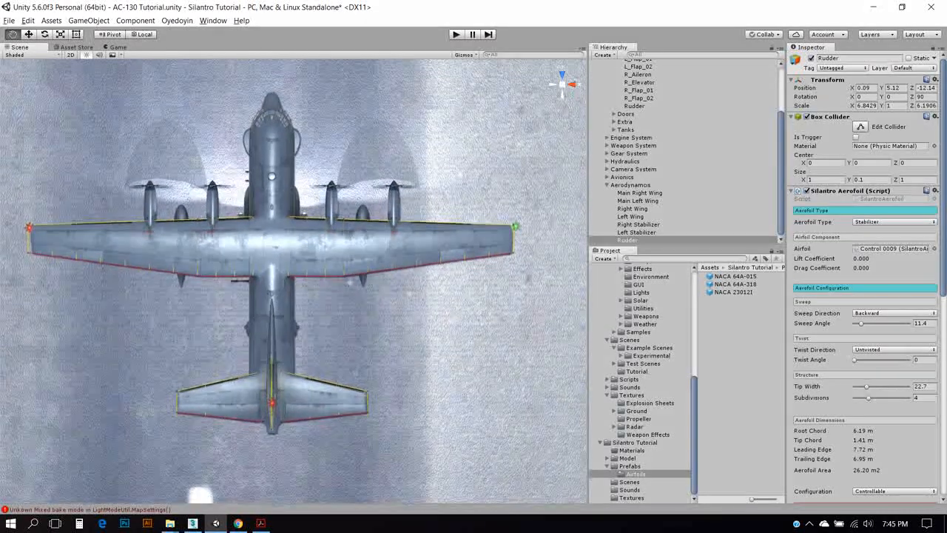
Step: Save the AC-130 Tutorial scene with the fitted aerofoils
left_click(9, 20)
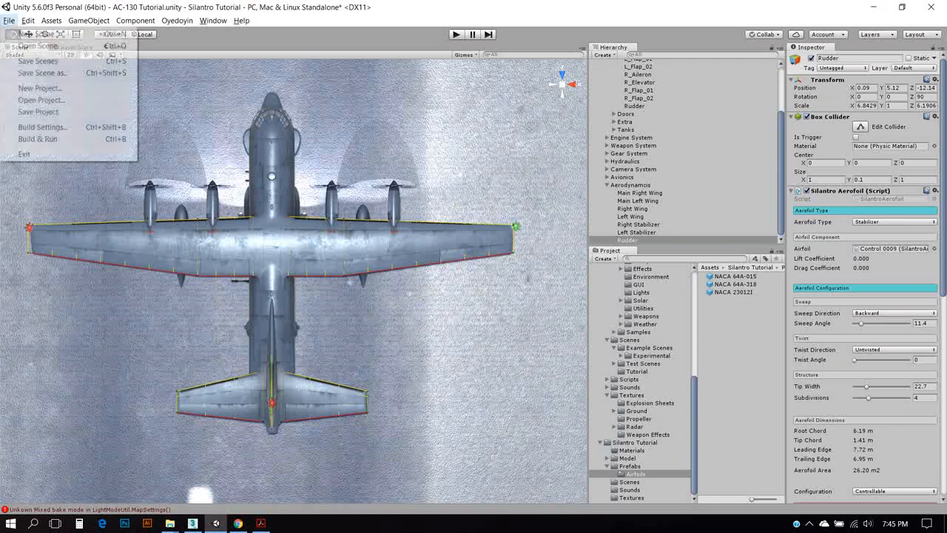
left_click(38, 60)
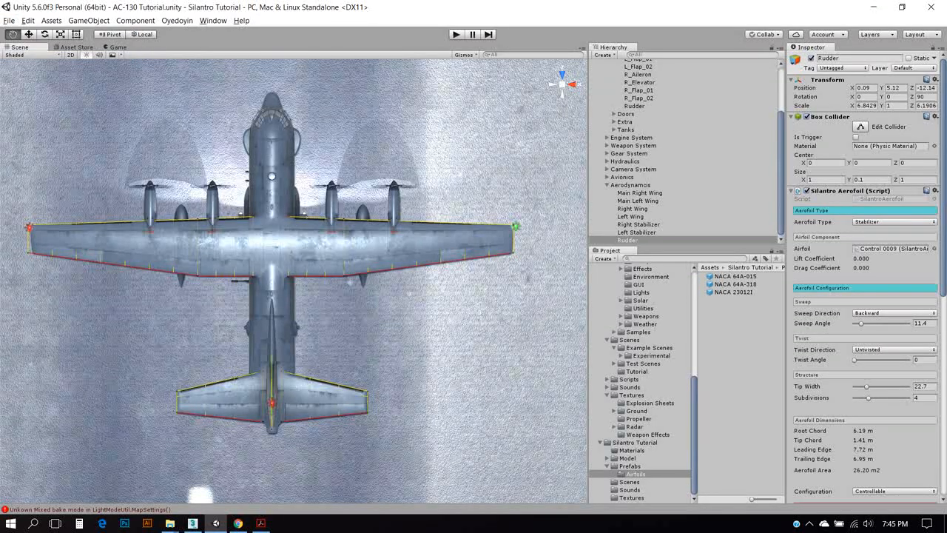